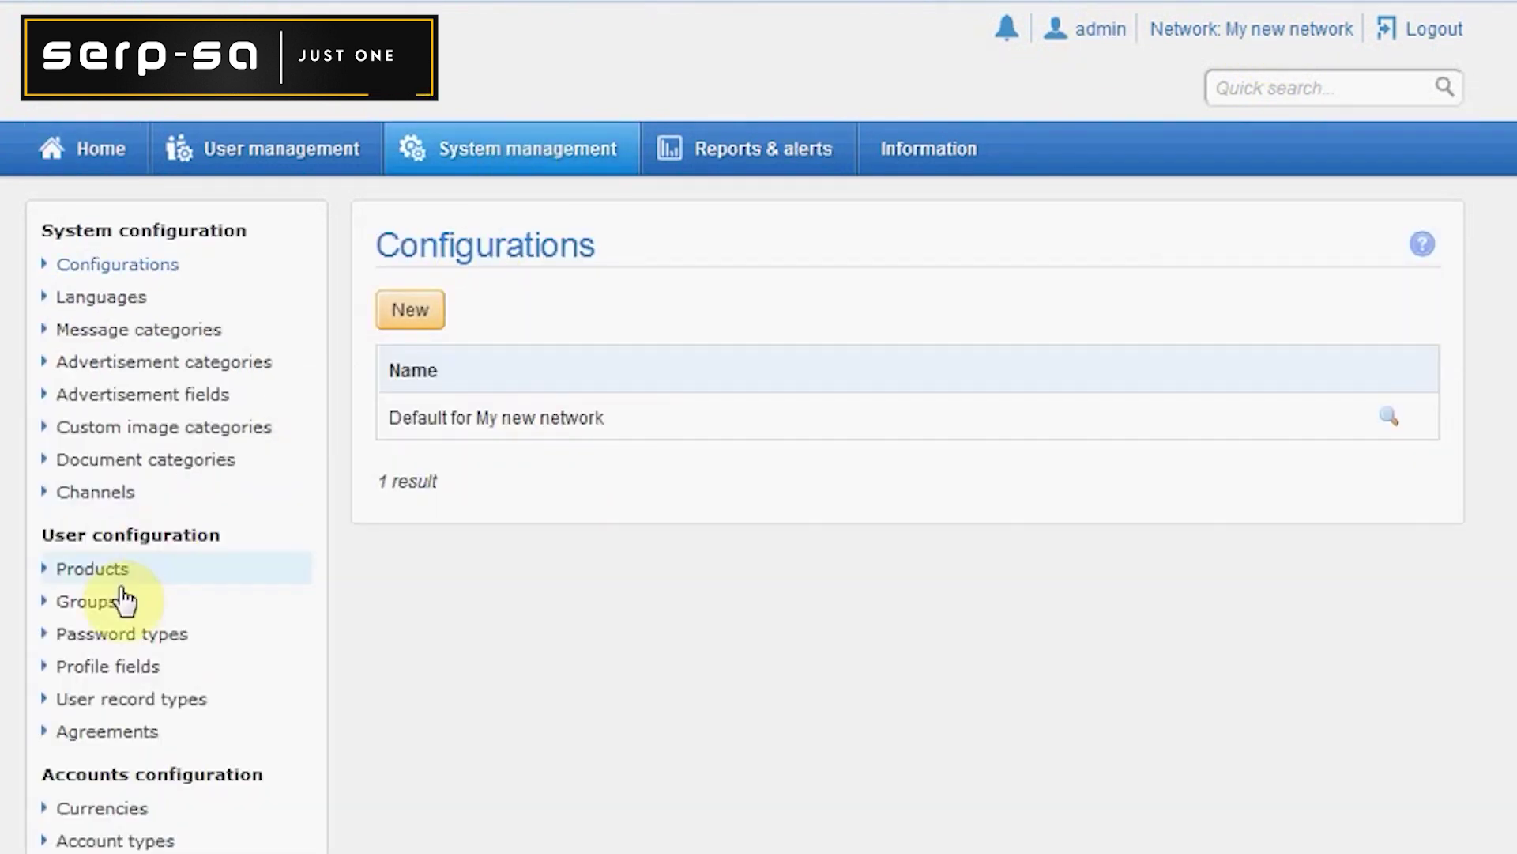
- Examine the Network administrators group's permissions, including its system, account and user configuration rights, and return to the groups list
click(111, 607)
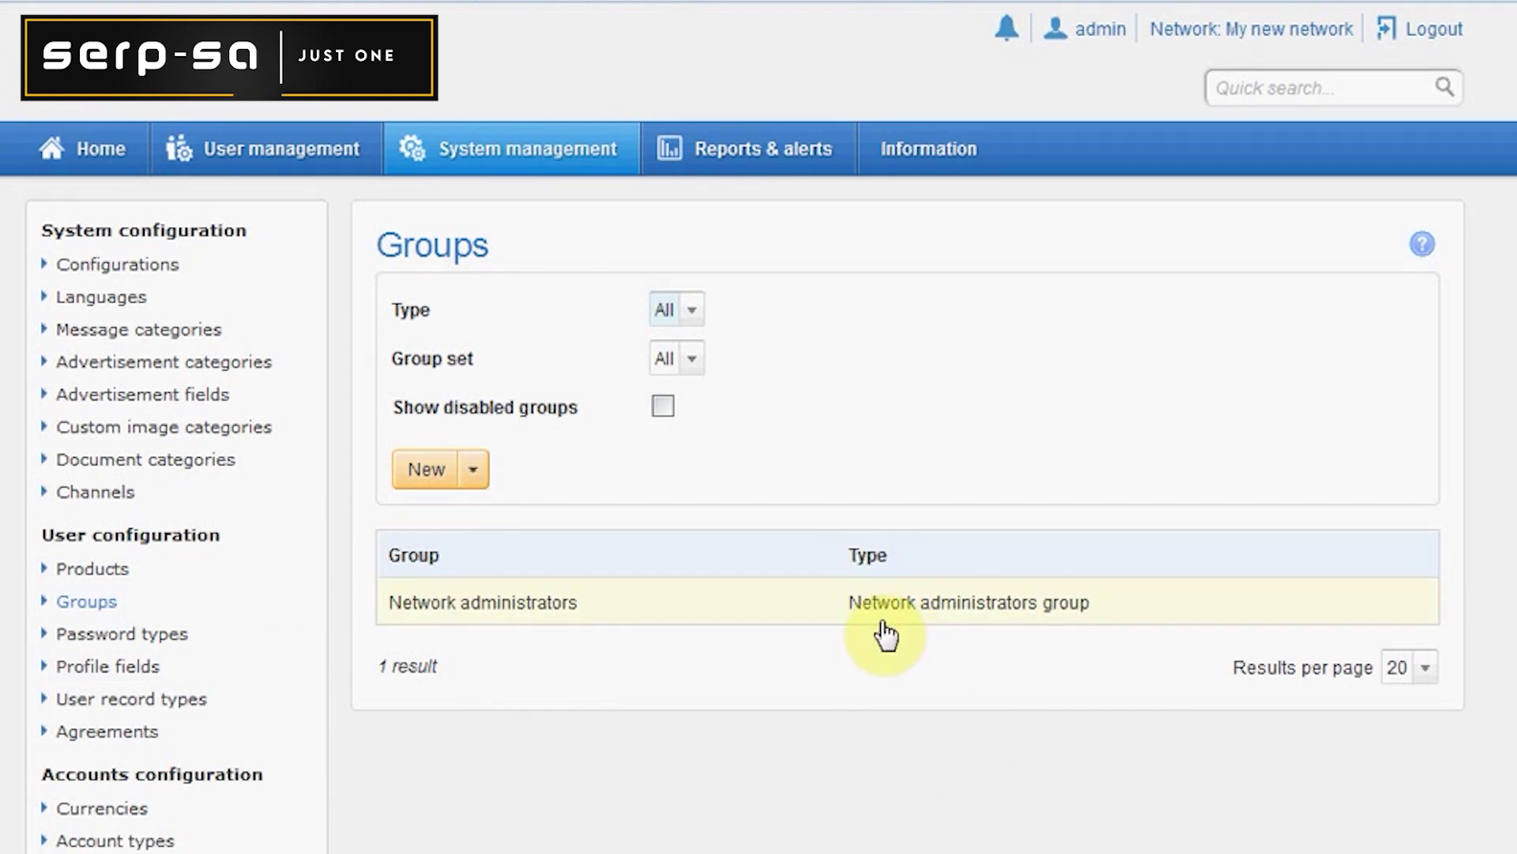
click(997, 616)
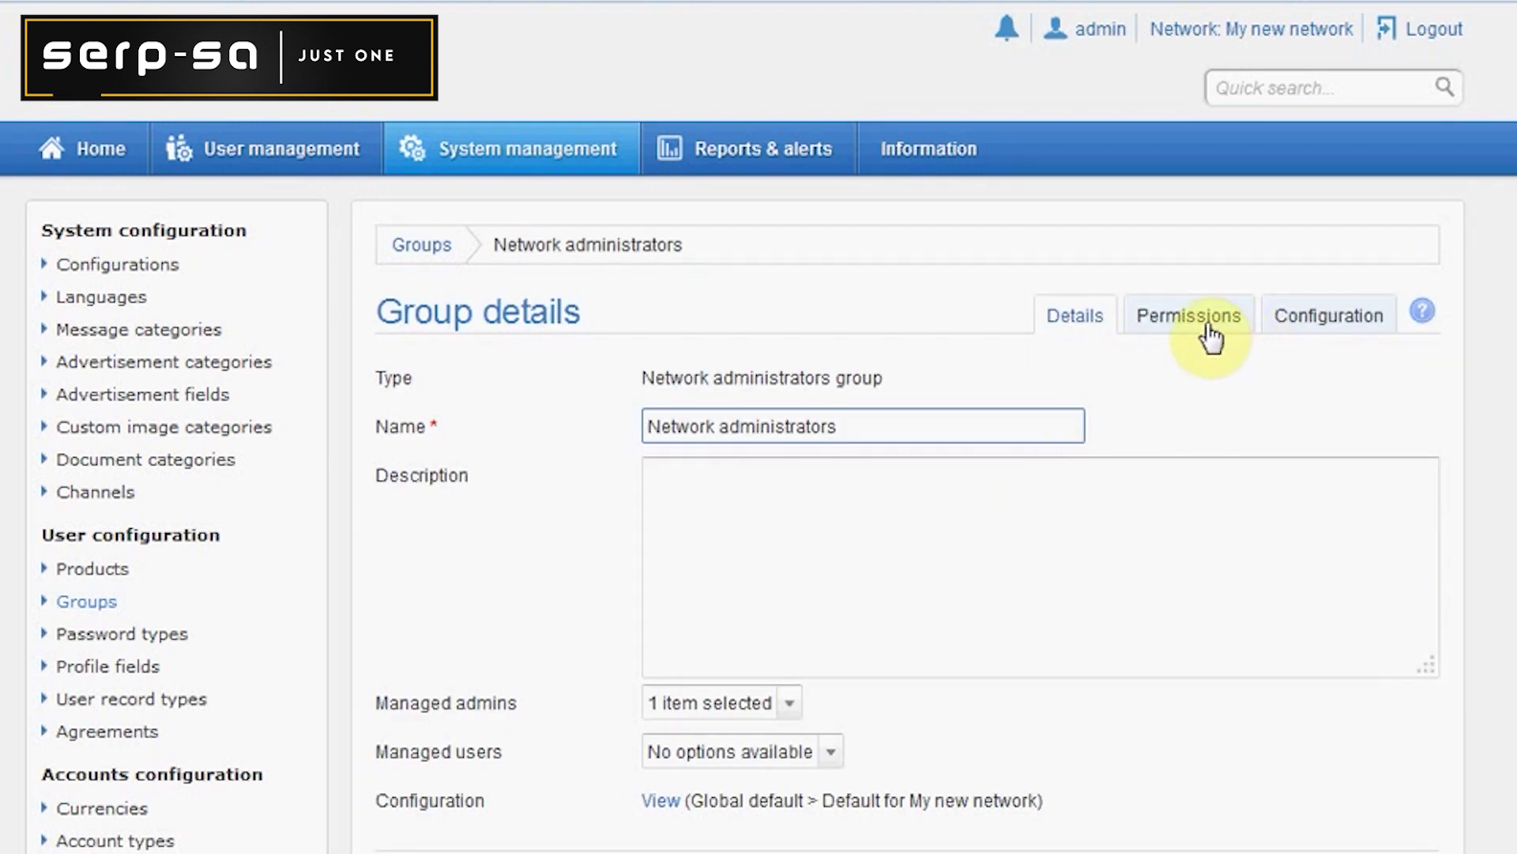
click(1206, 326)
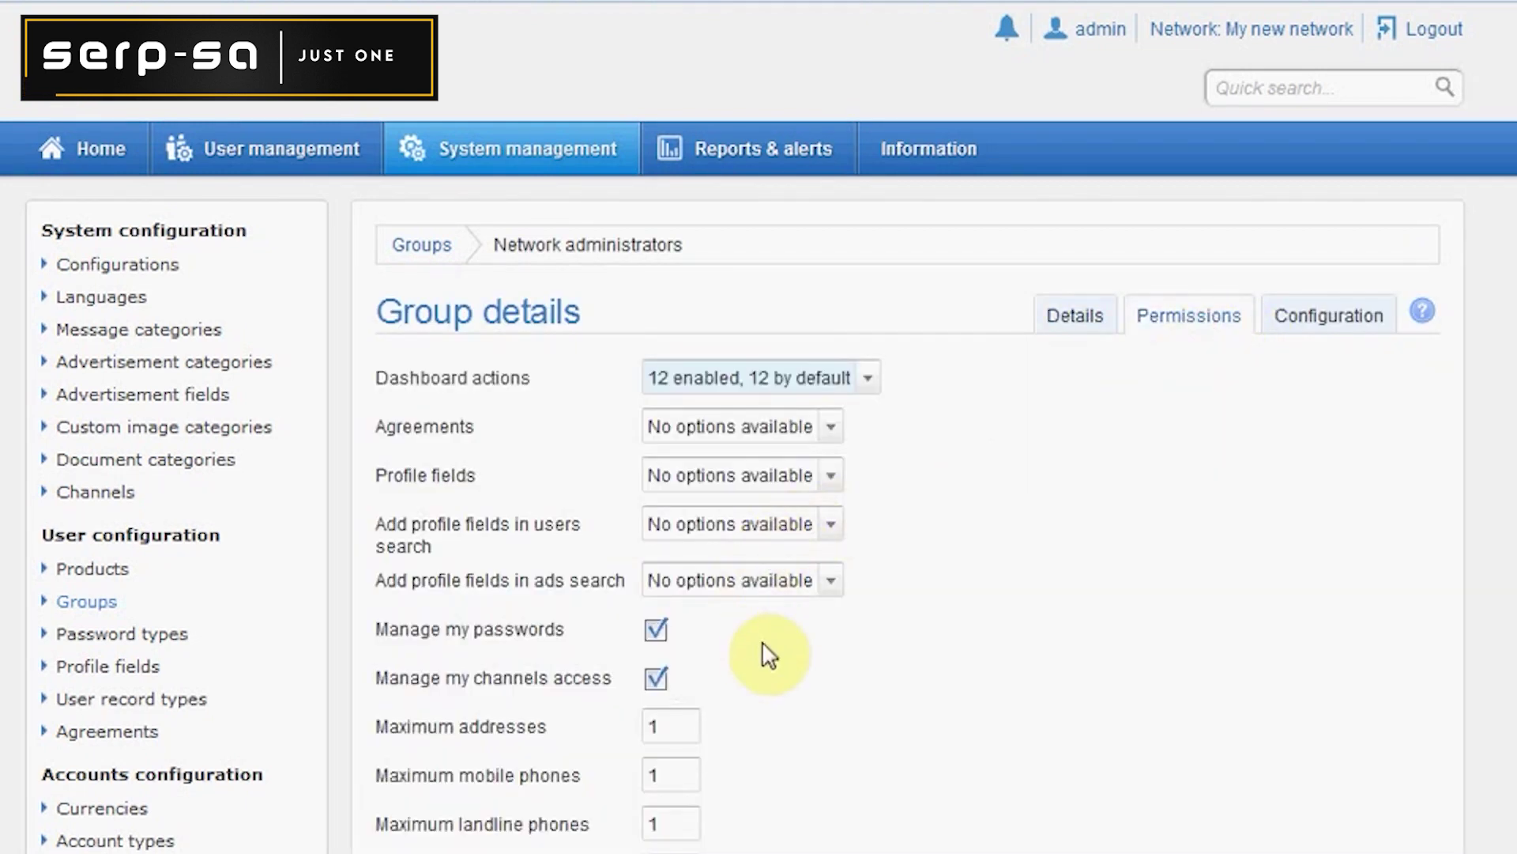
scroll(790, 680, down, 5)
drag(346, 477, 547, 500)
click(547, 500)
drag(406, 486, 704, 583)
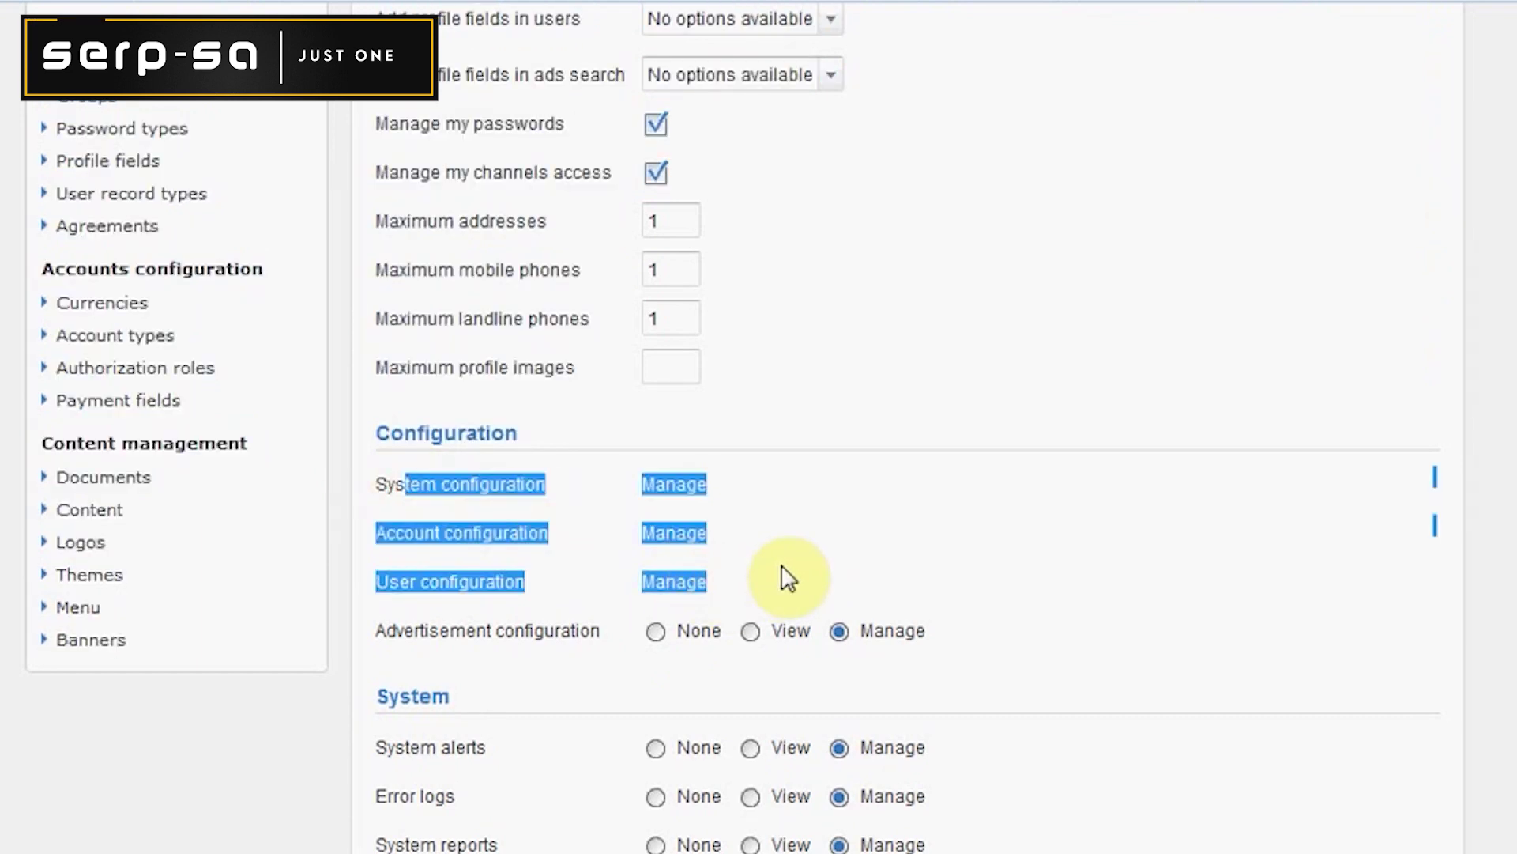
scroll(788, 577, up, 5)
click(398, 251)
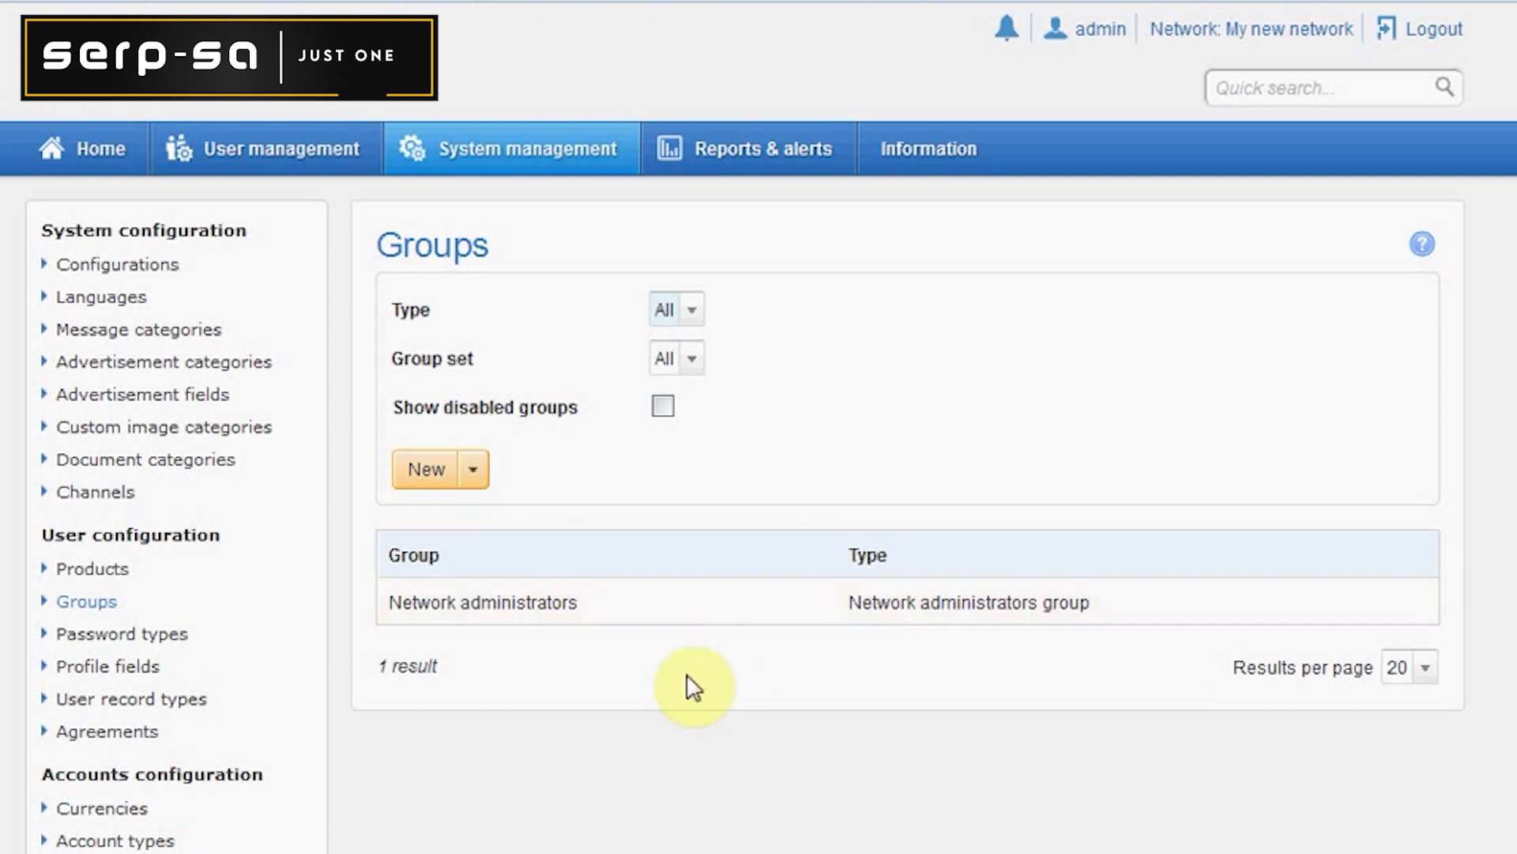
- Create and save a new group set named "Normal users"
click(475, 482)
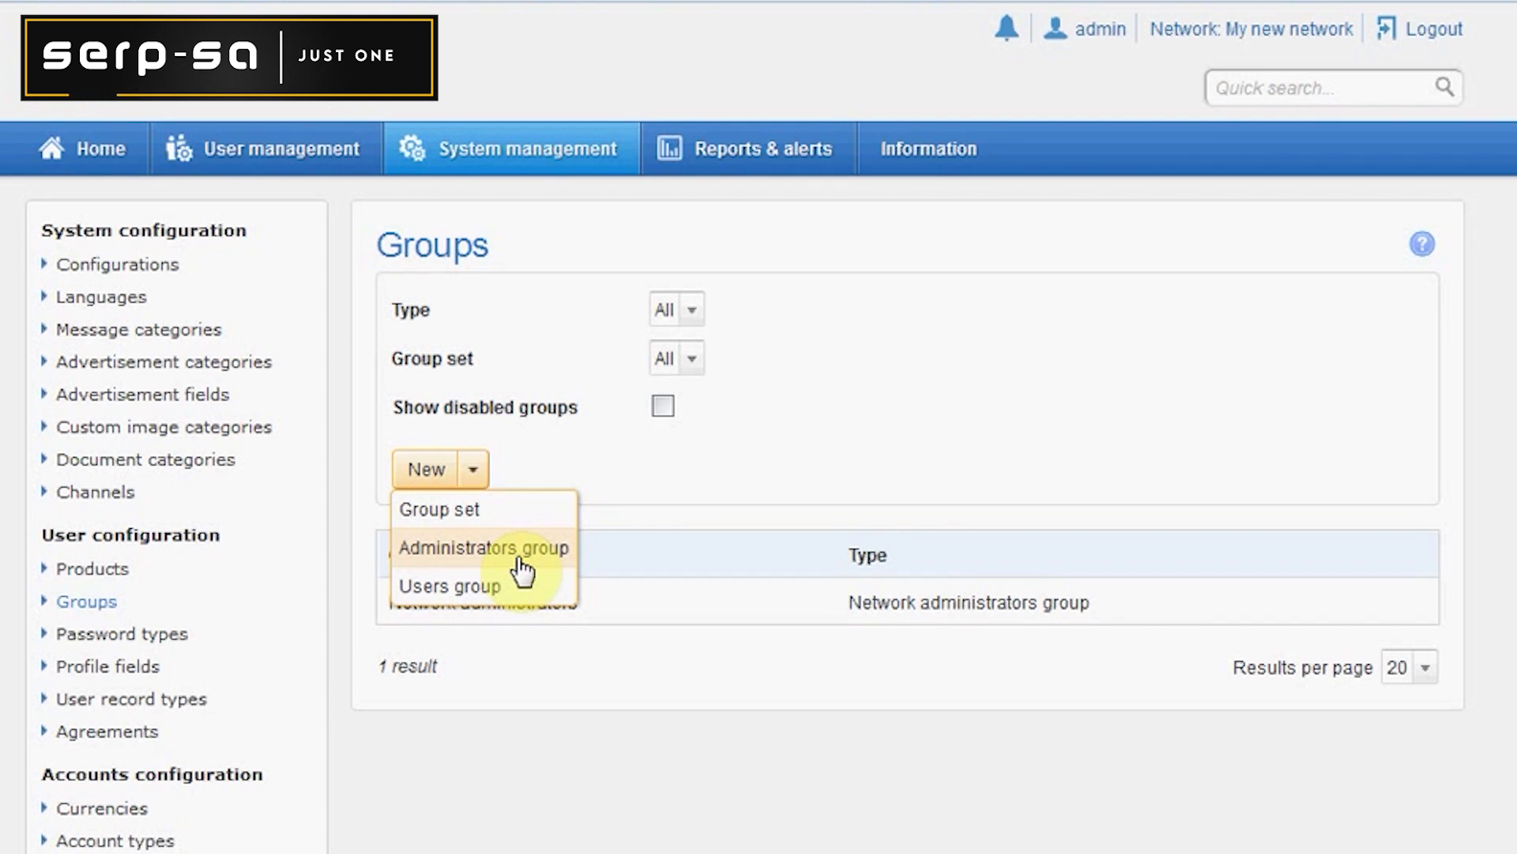
click(442, 510)
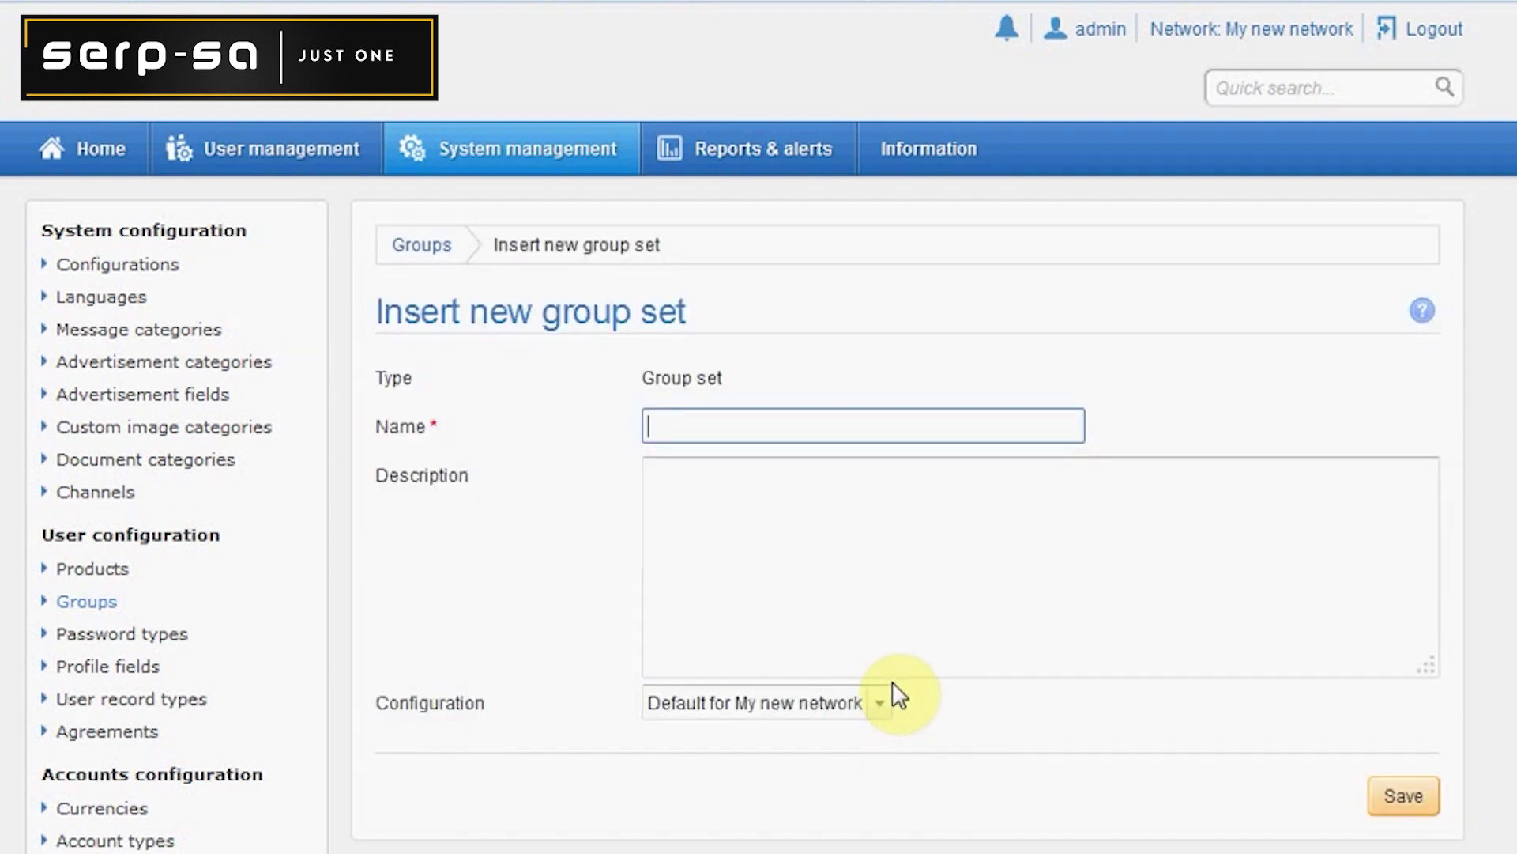
text(Normal users)
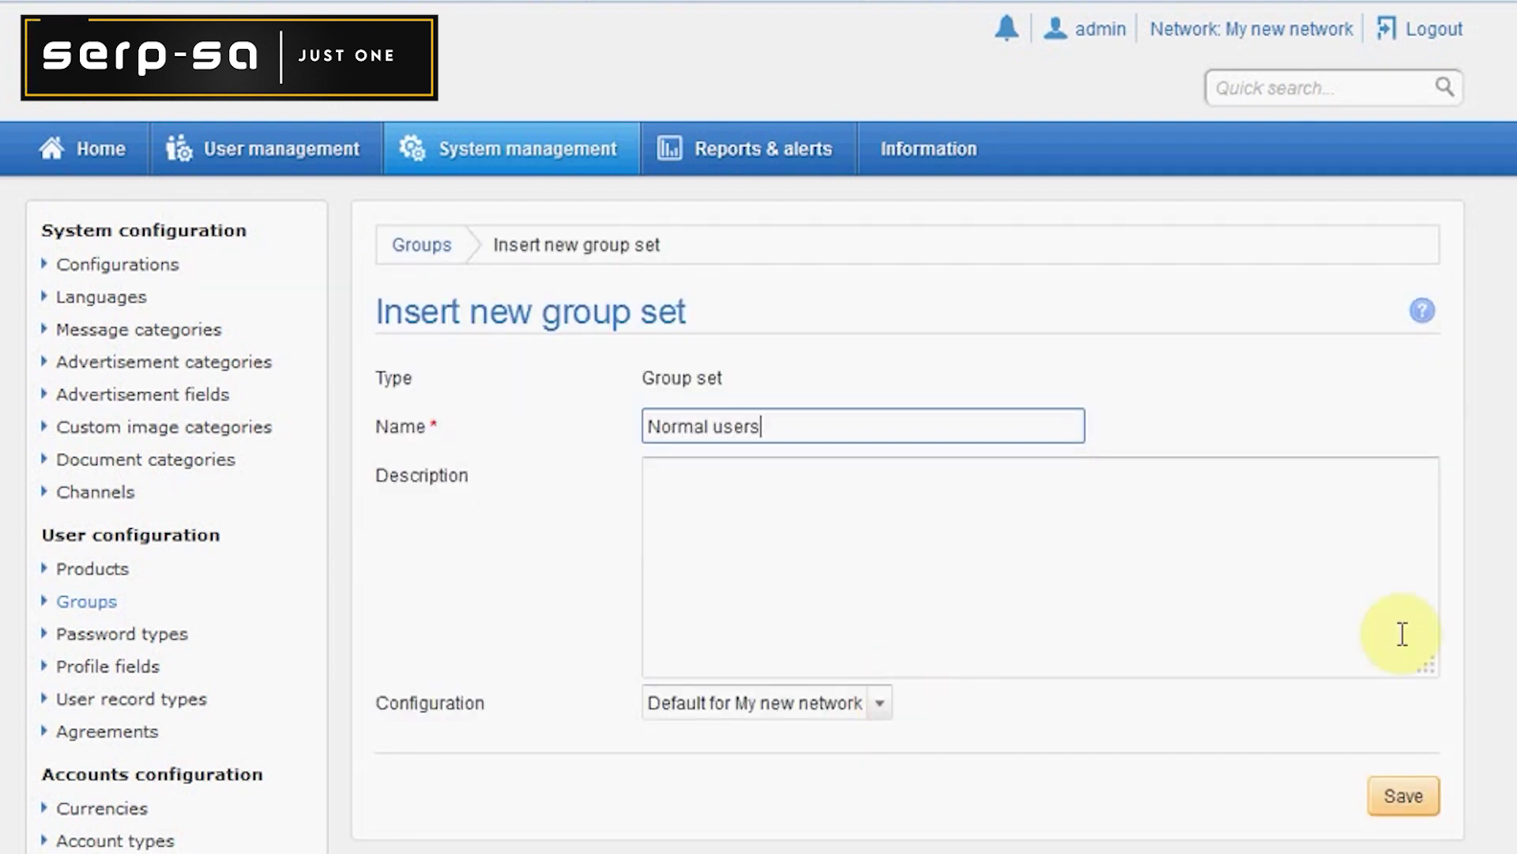
click(1403, 794)
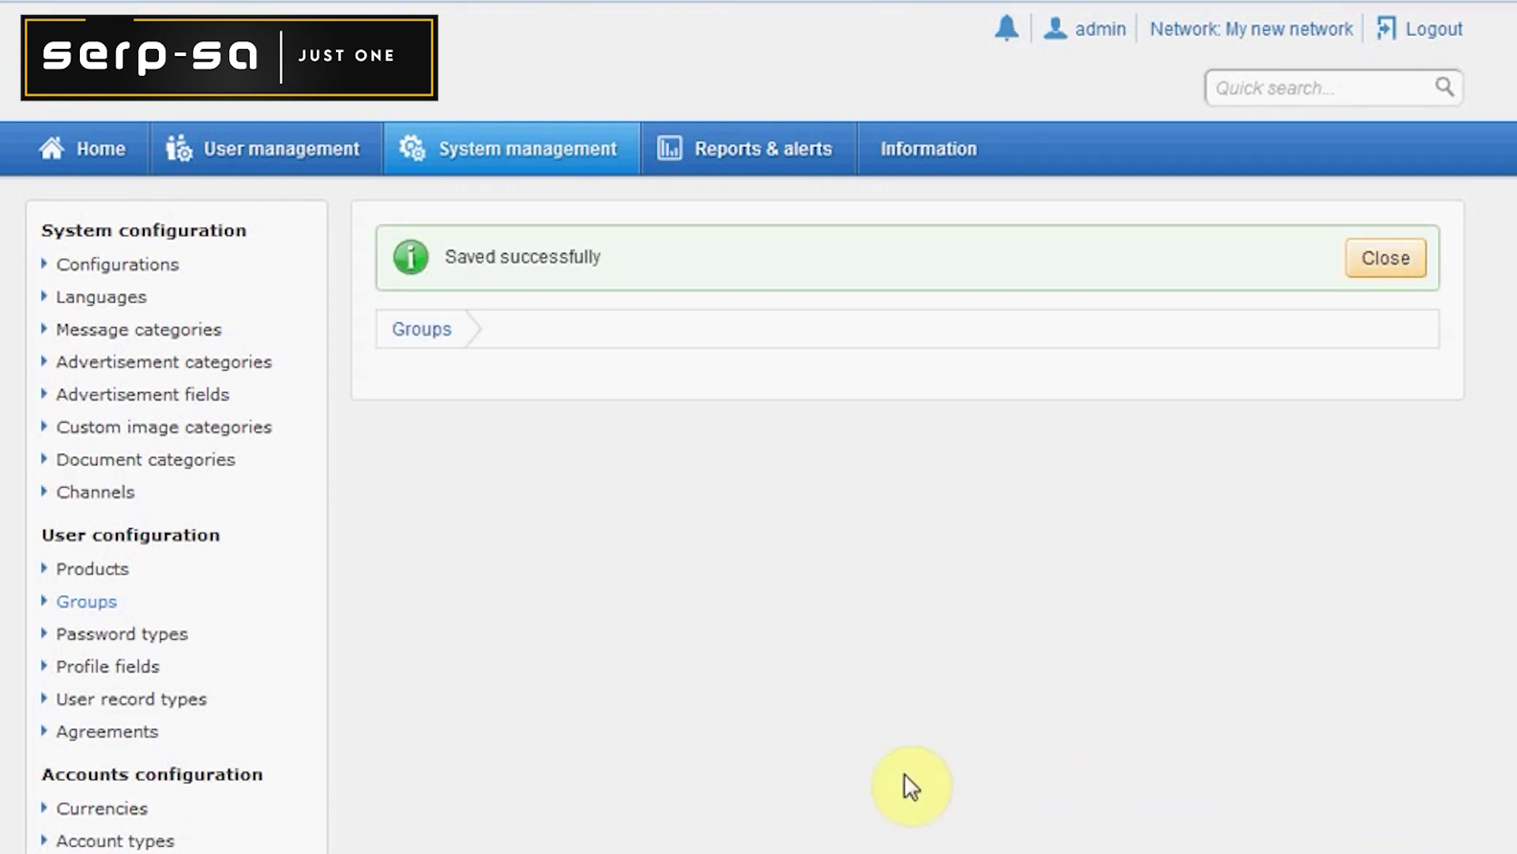
- Create and save a users group named "Silver users" in the Normal users group set
click(427, 332)
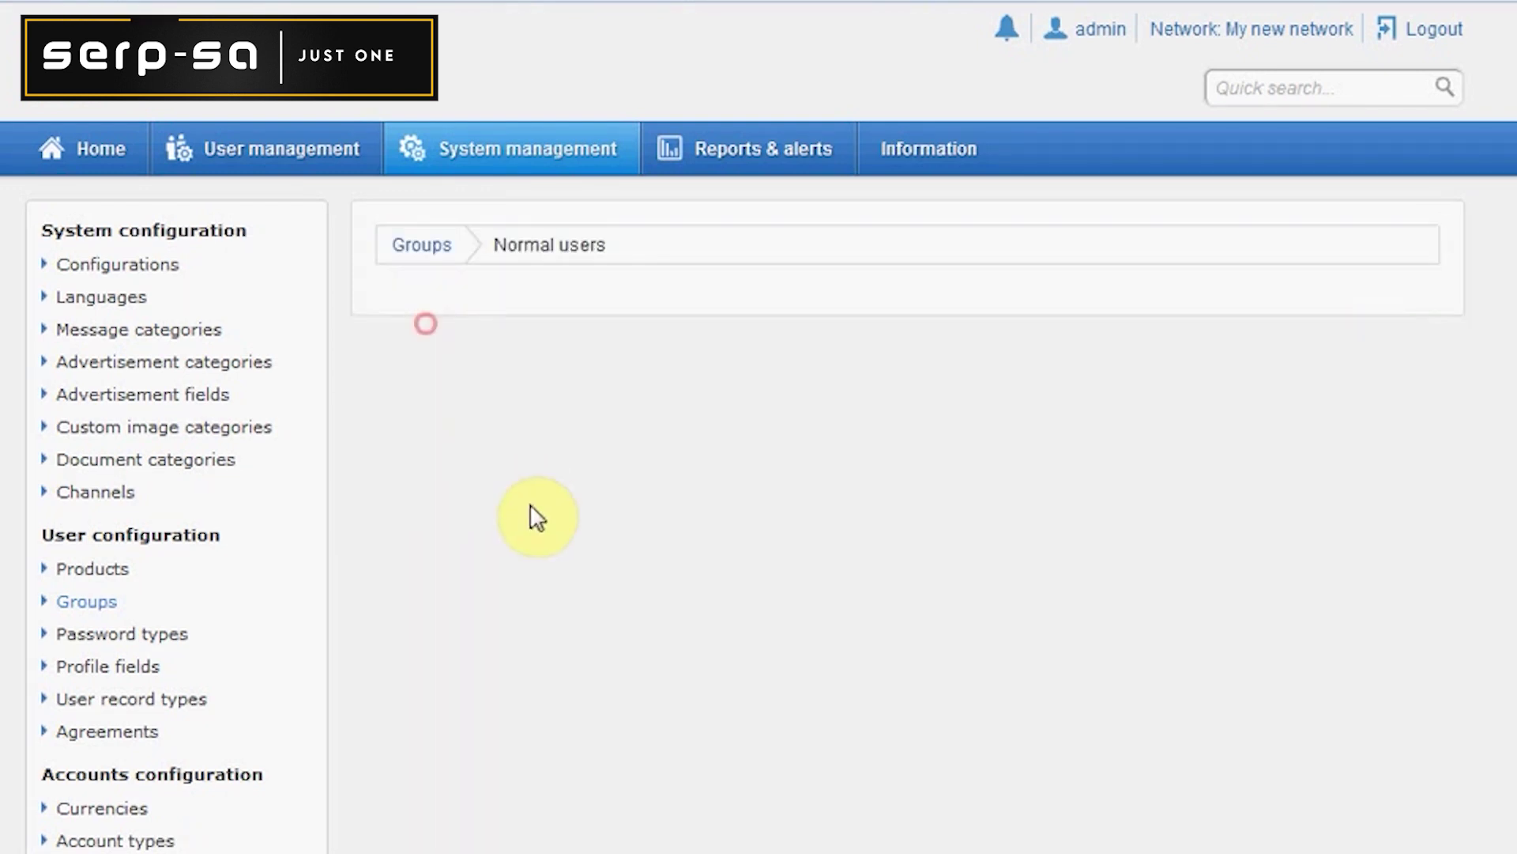
click(473, 470)
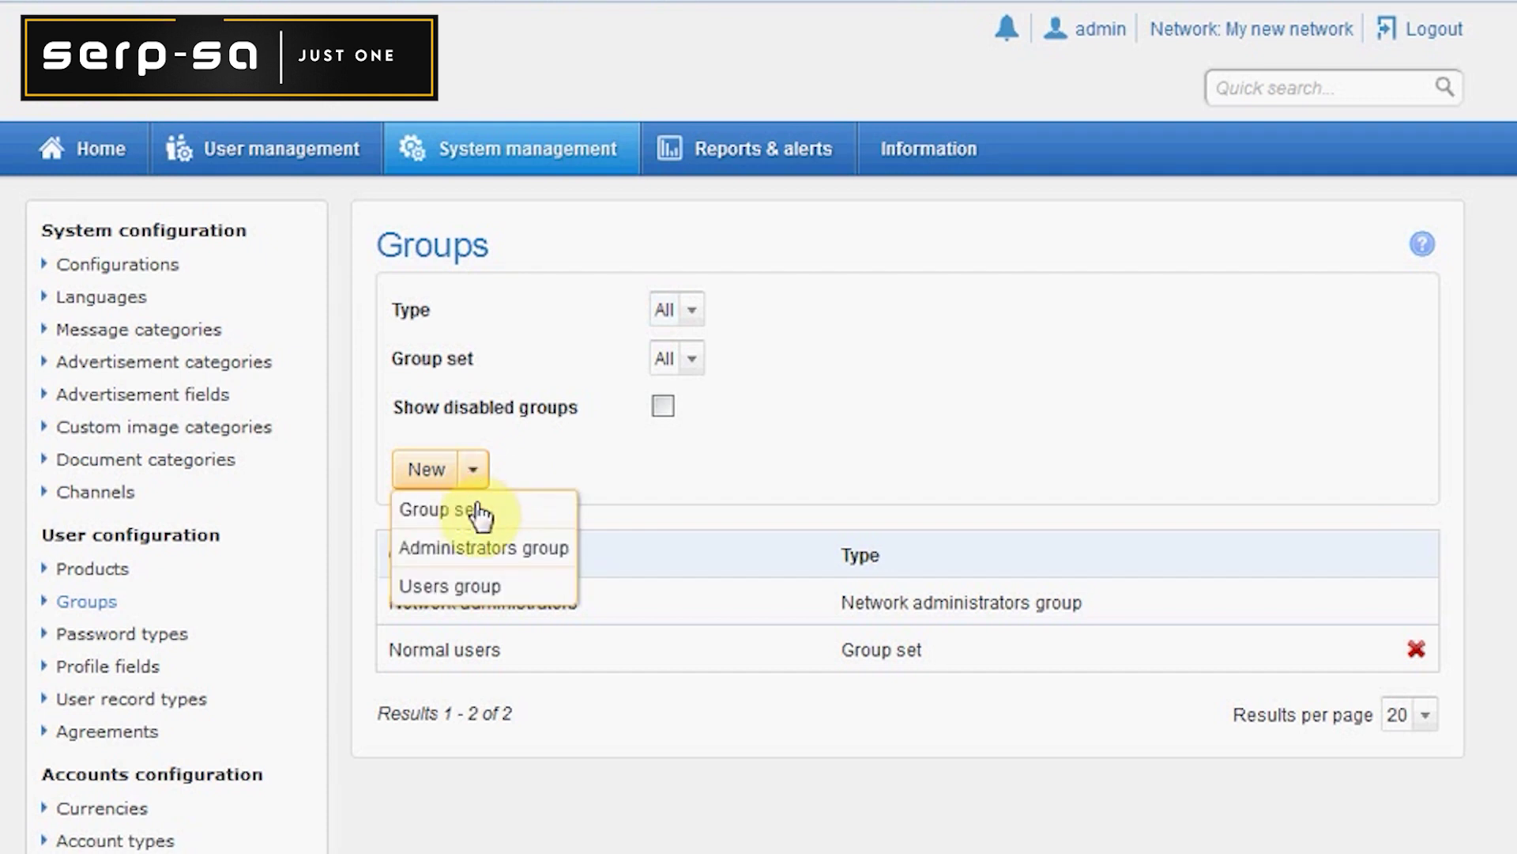
click(476, 585)
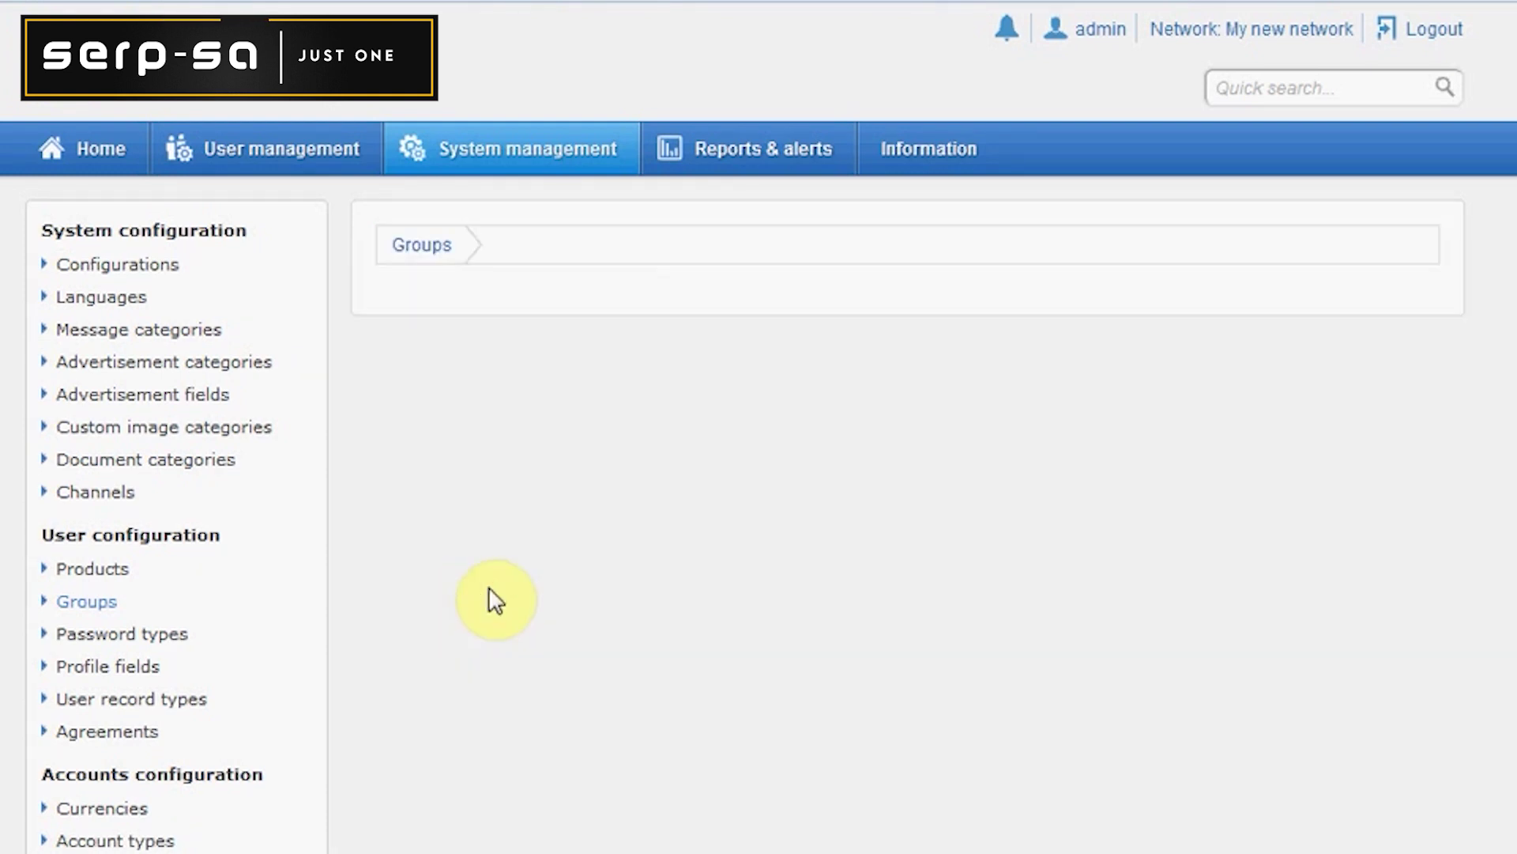
click(818, 477)
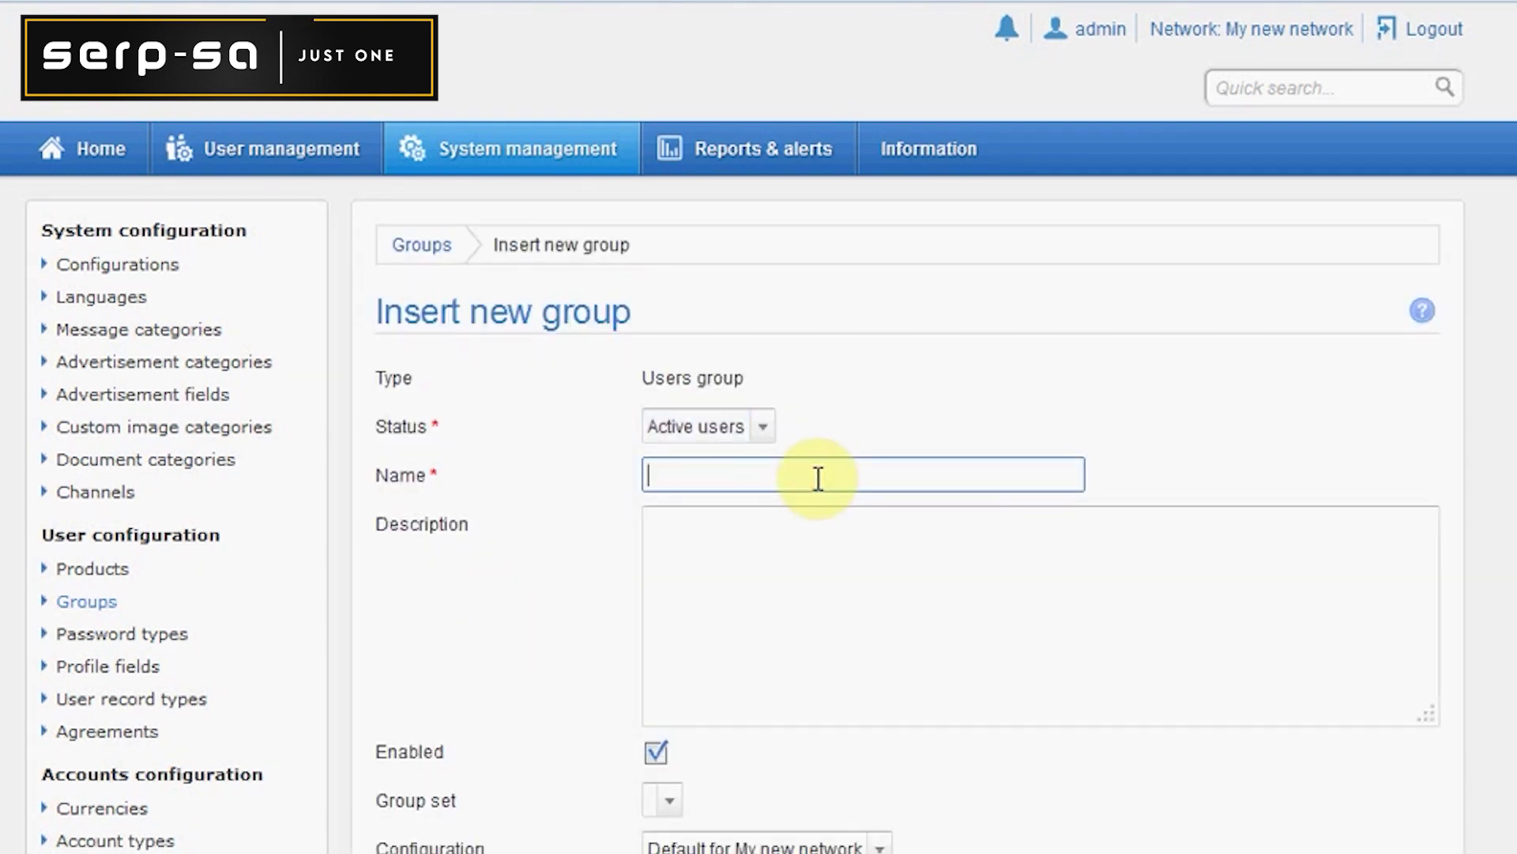
text(Silver users)
scroll(846, 735, down, 4)
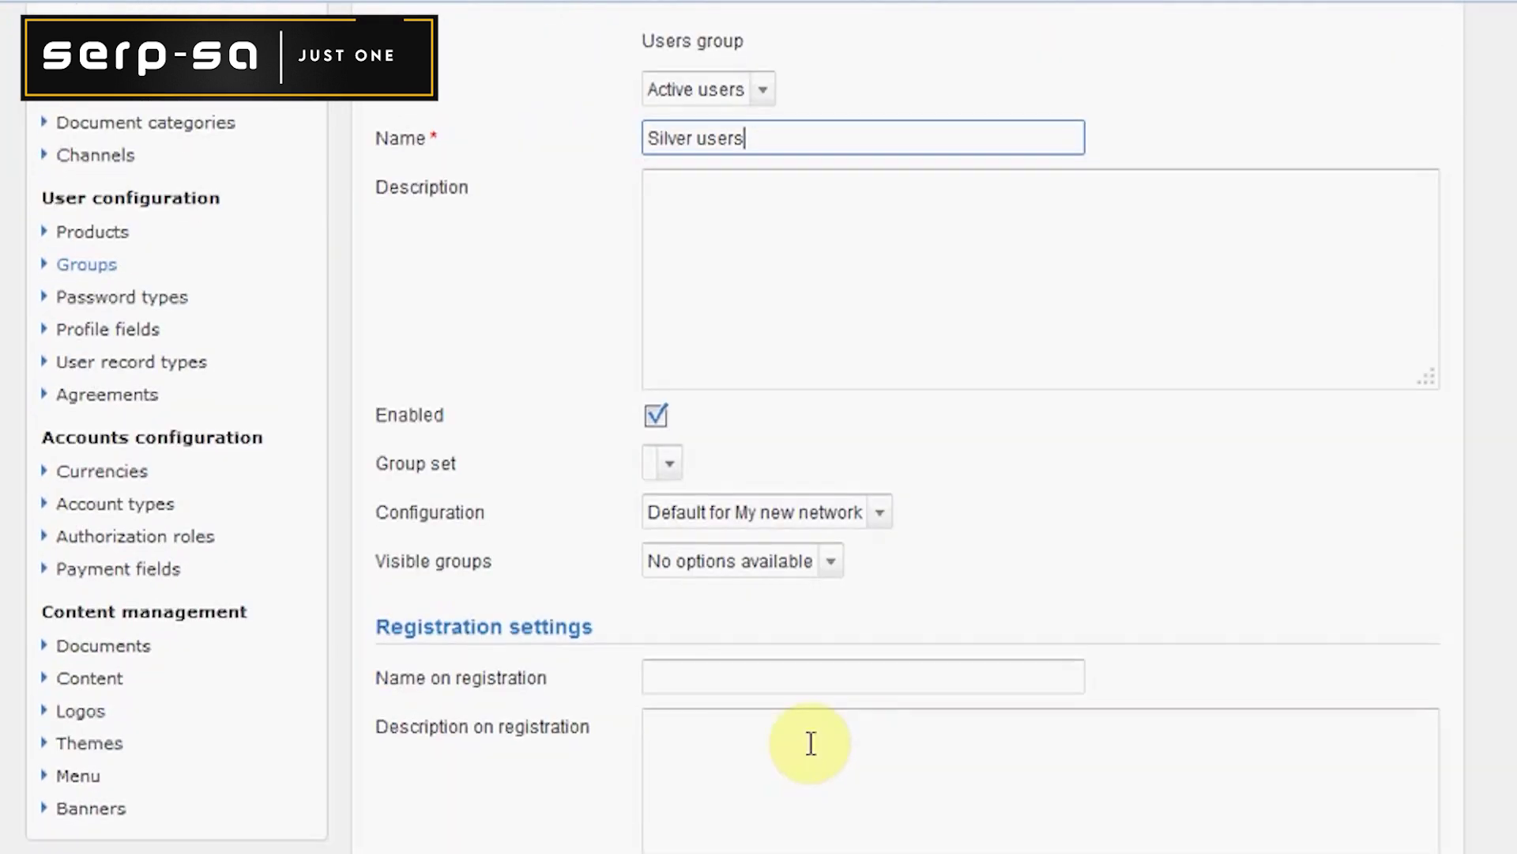
click(670, 466)
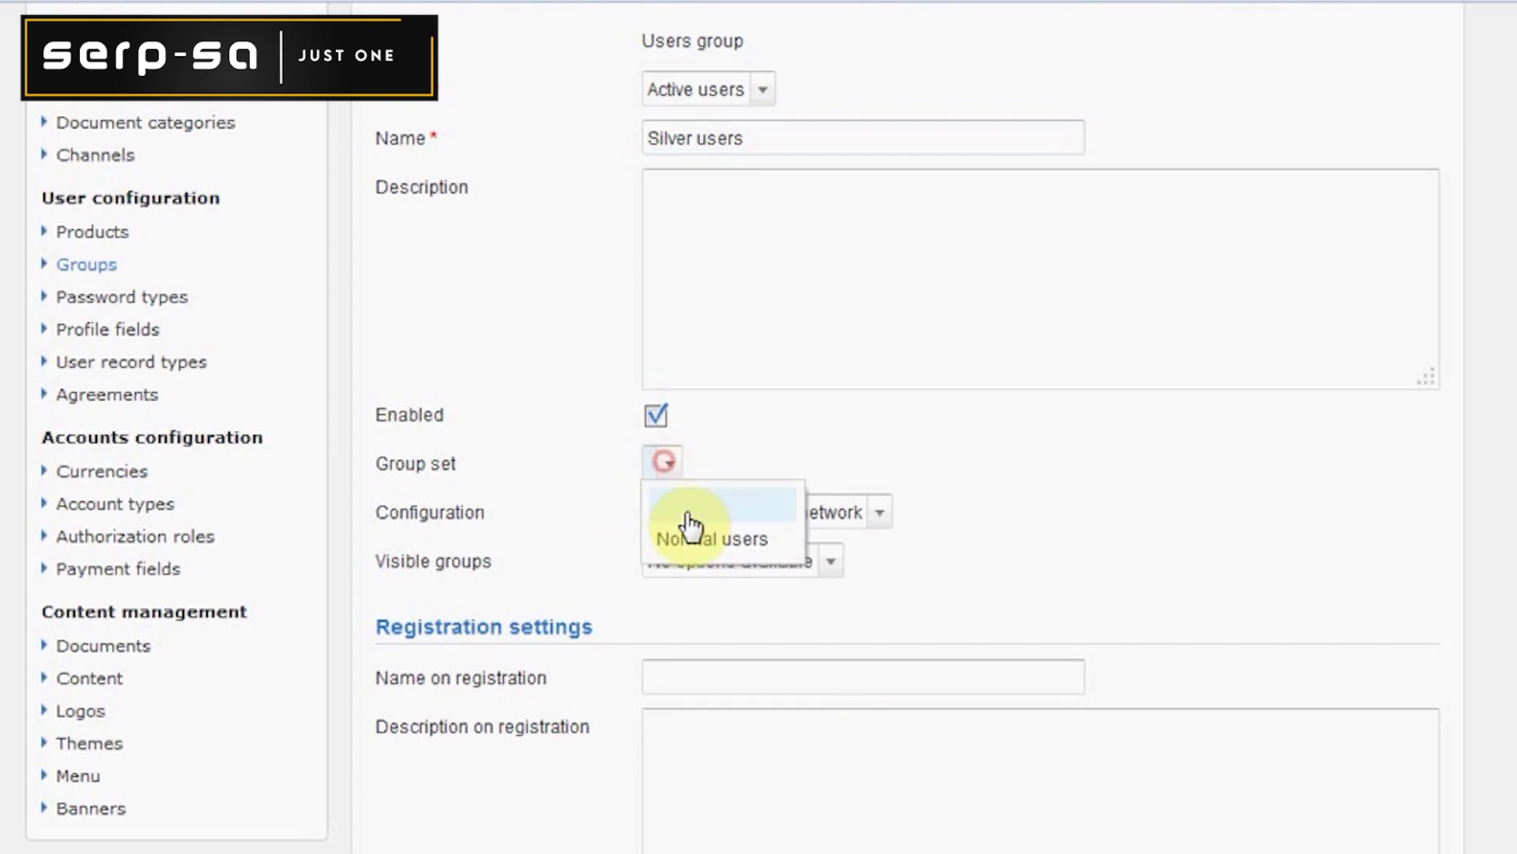
click(696, 536)
scroll(1223, 482, down, 3)
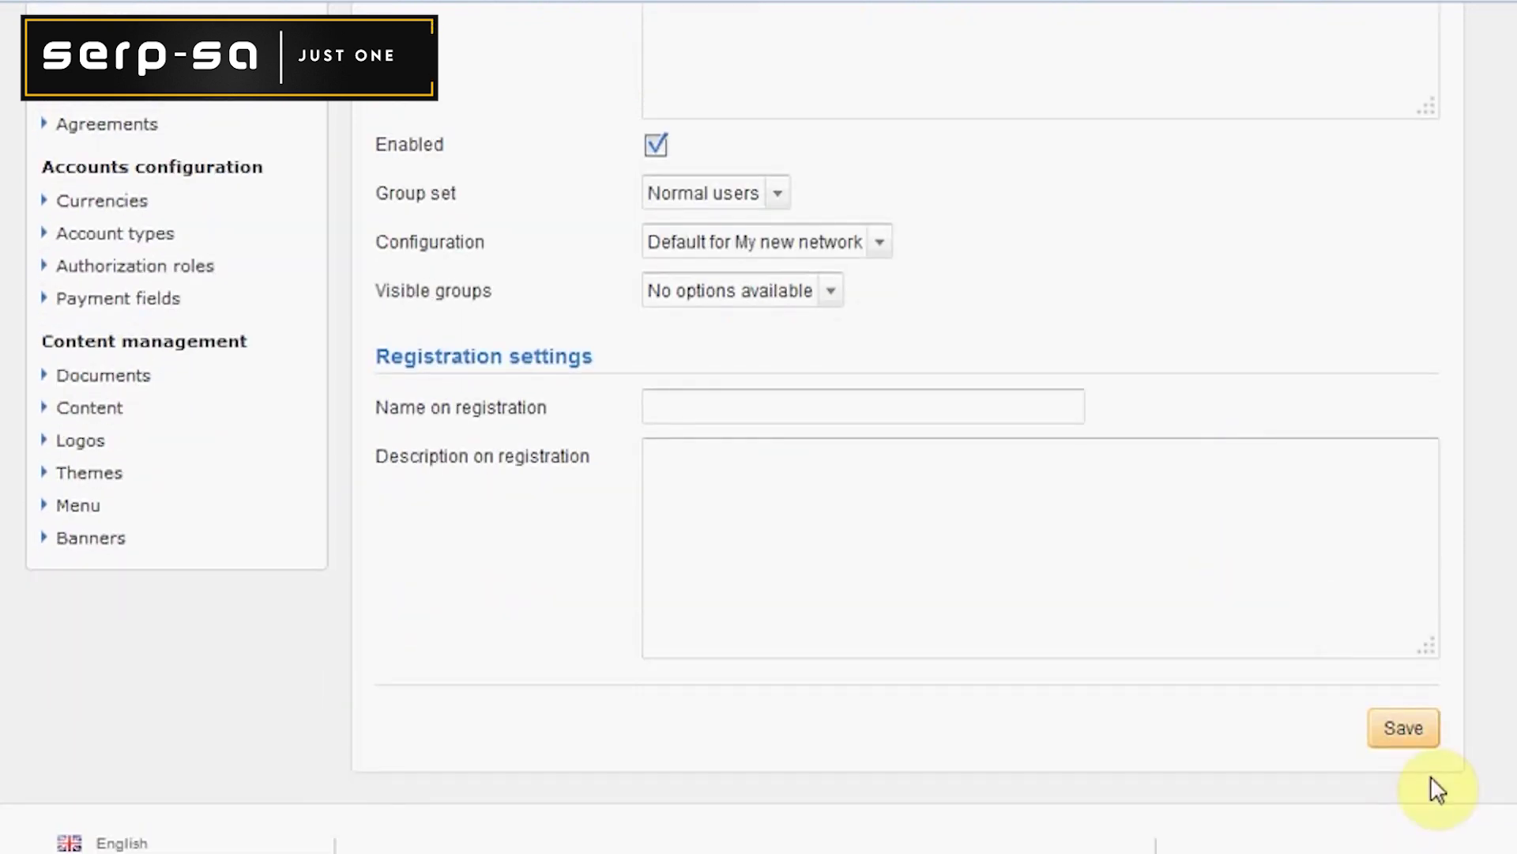
click(1403, 728)
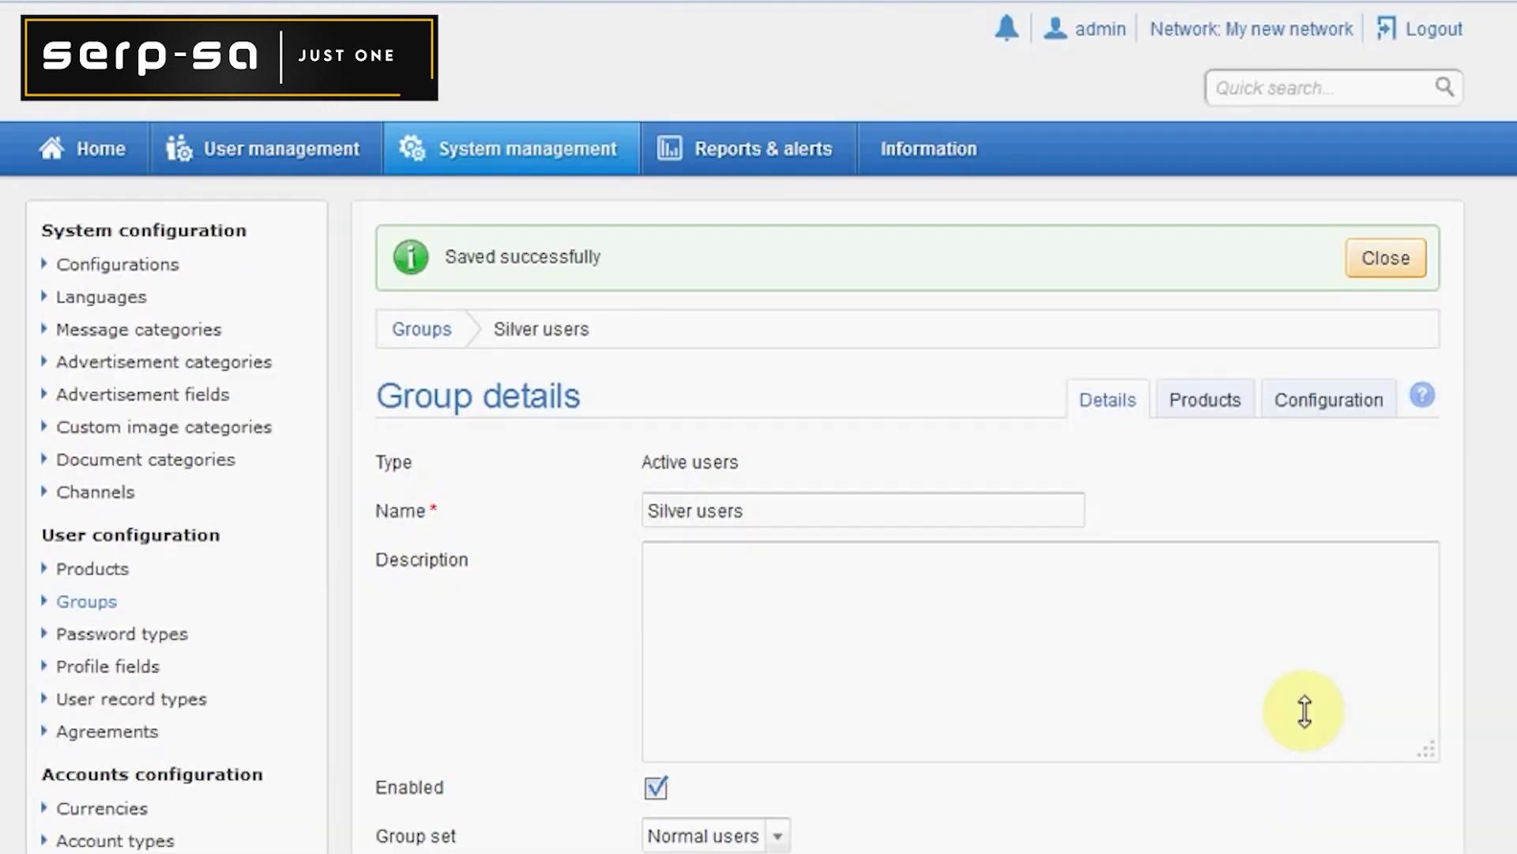
- Create and save a users group named "Gold members" in the Normal users group set
click(414, 332)
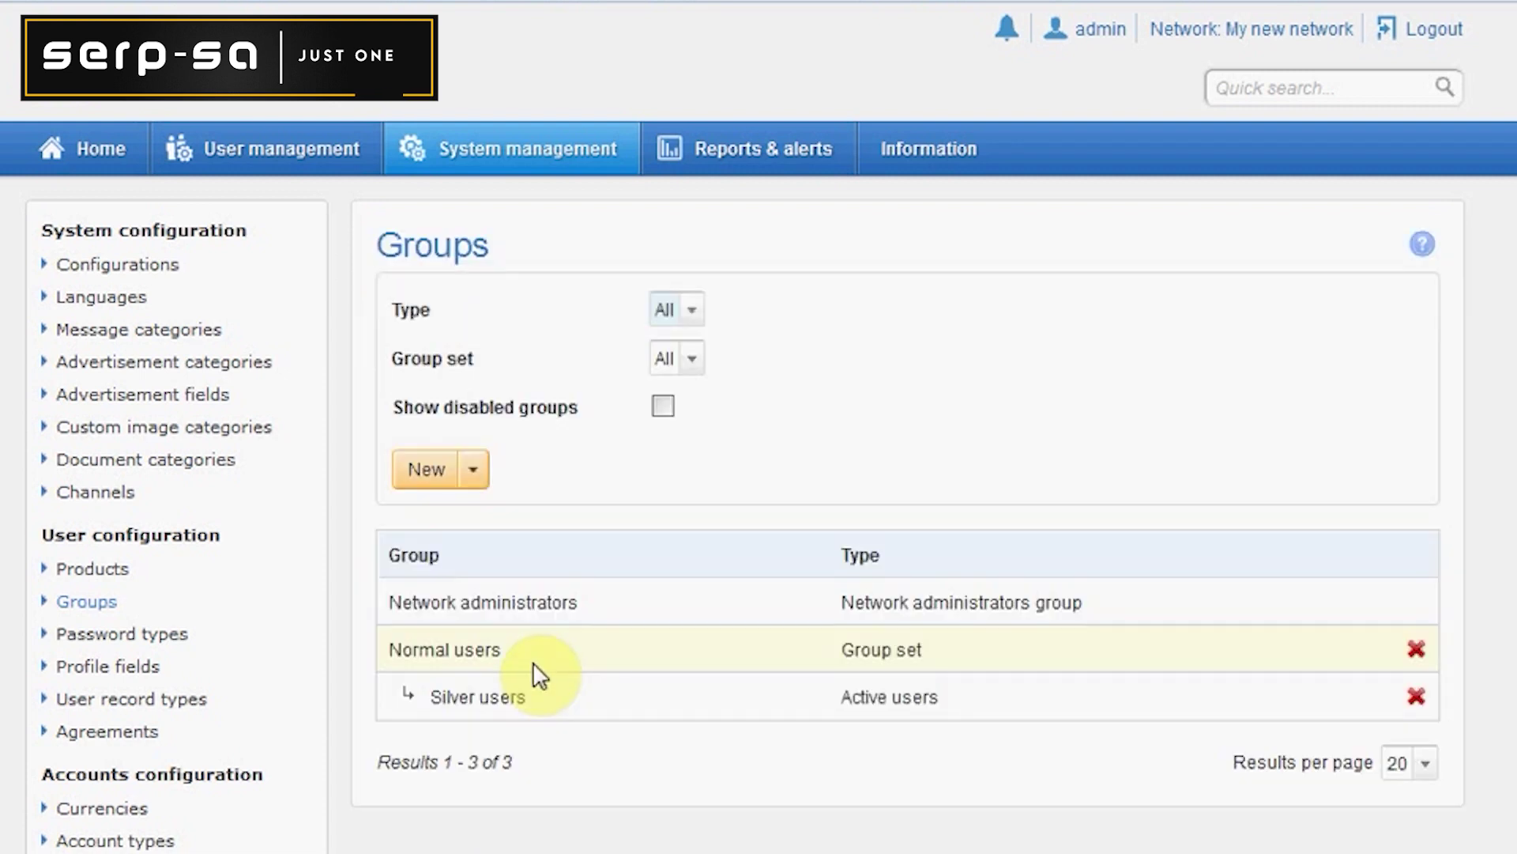
click(478, 474)
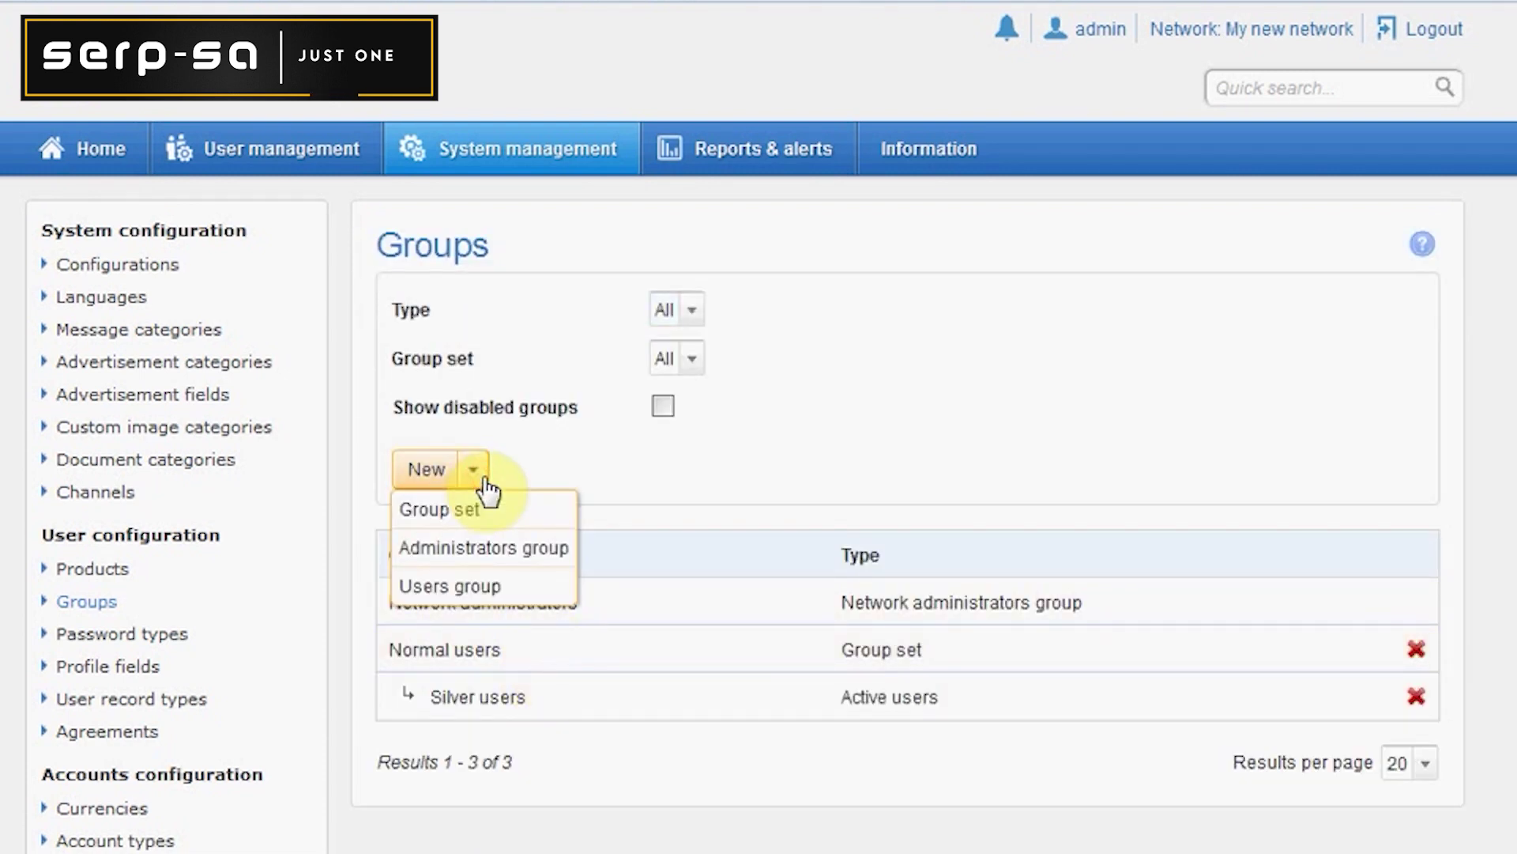
click(478, 589)
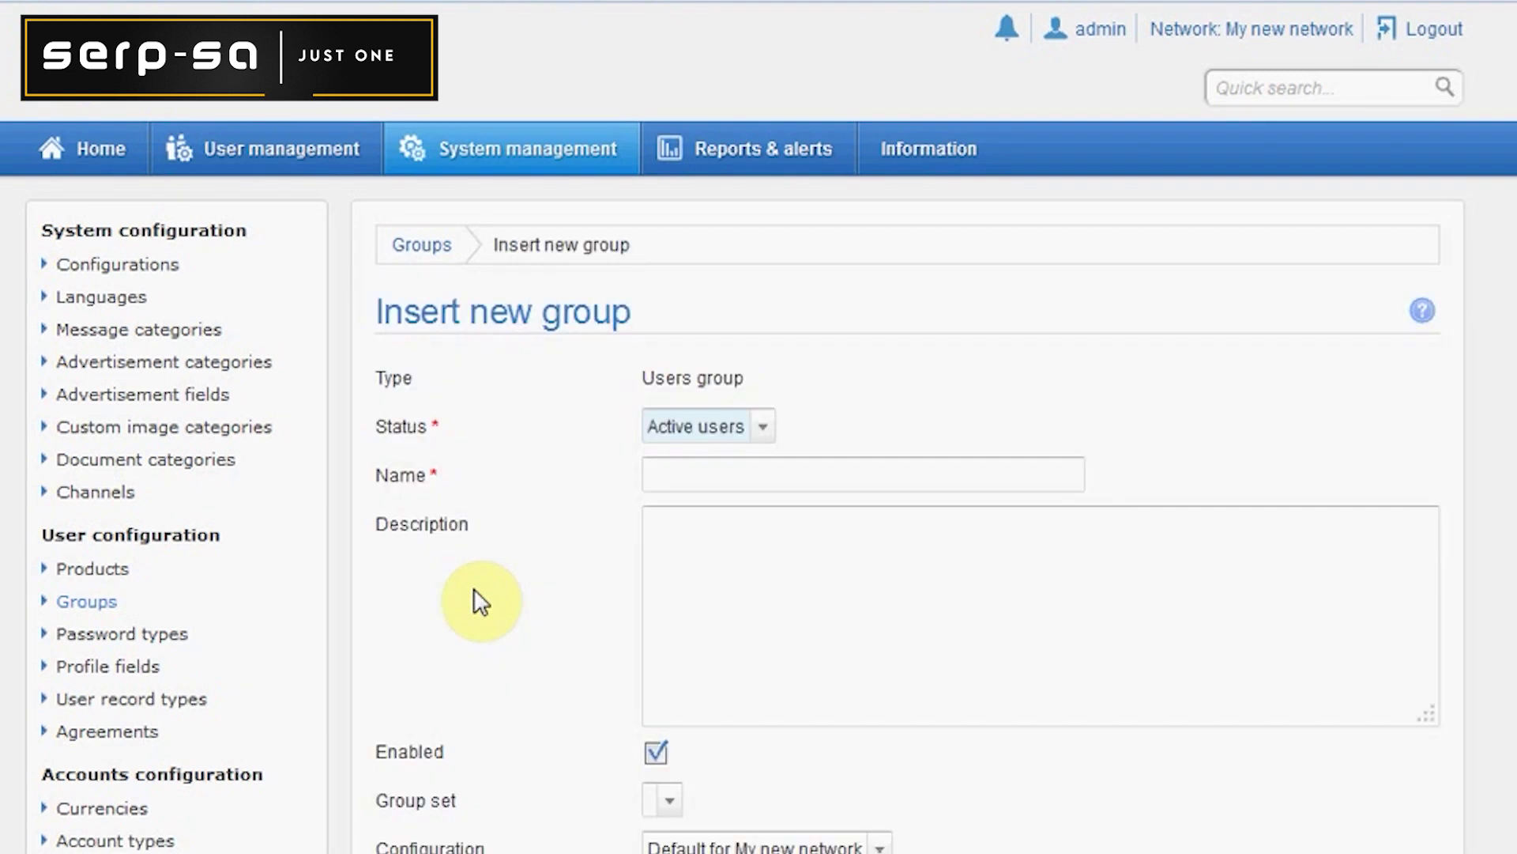
scroll(711, 700, down, 2)
click(669, 633)
click(690, 703)
click(712, 320)
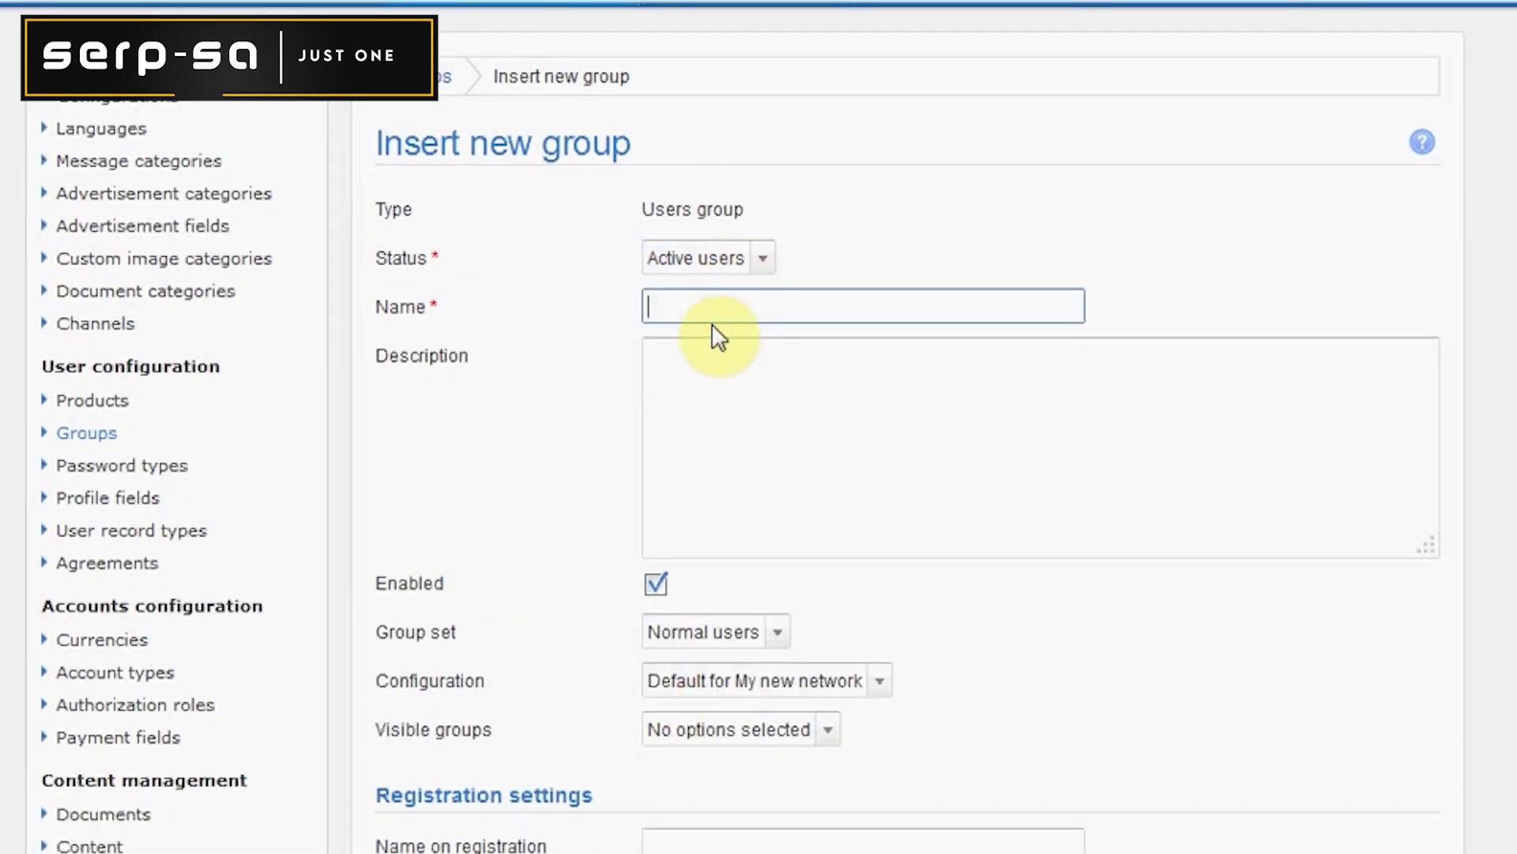
text(Gold members)
scroll(752, 596, down, 5)
click(1403, 729)
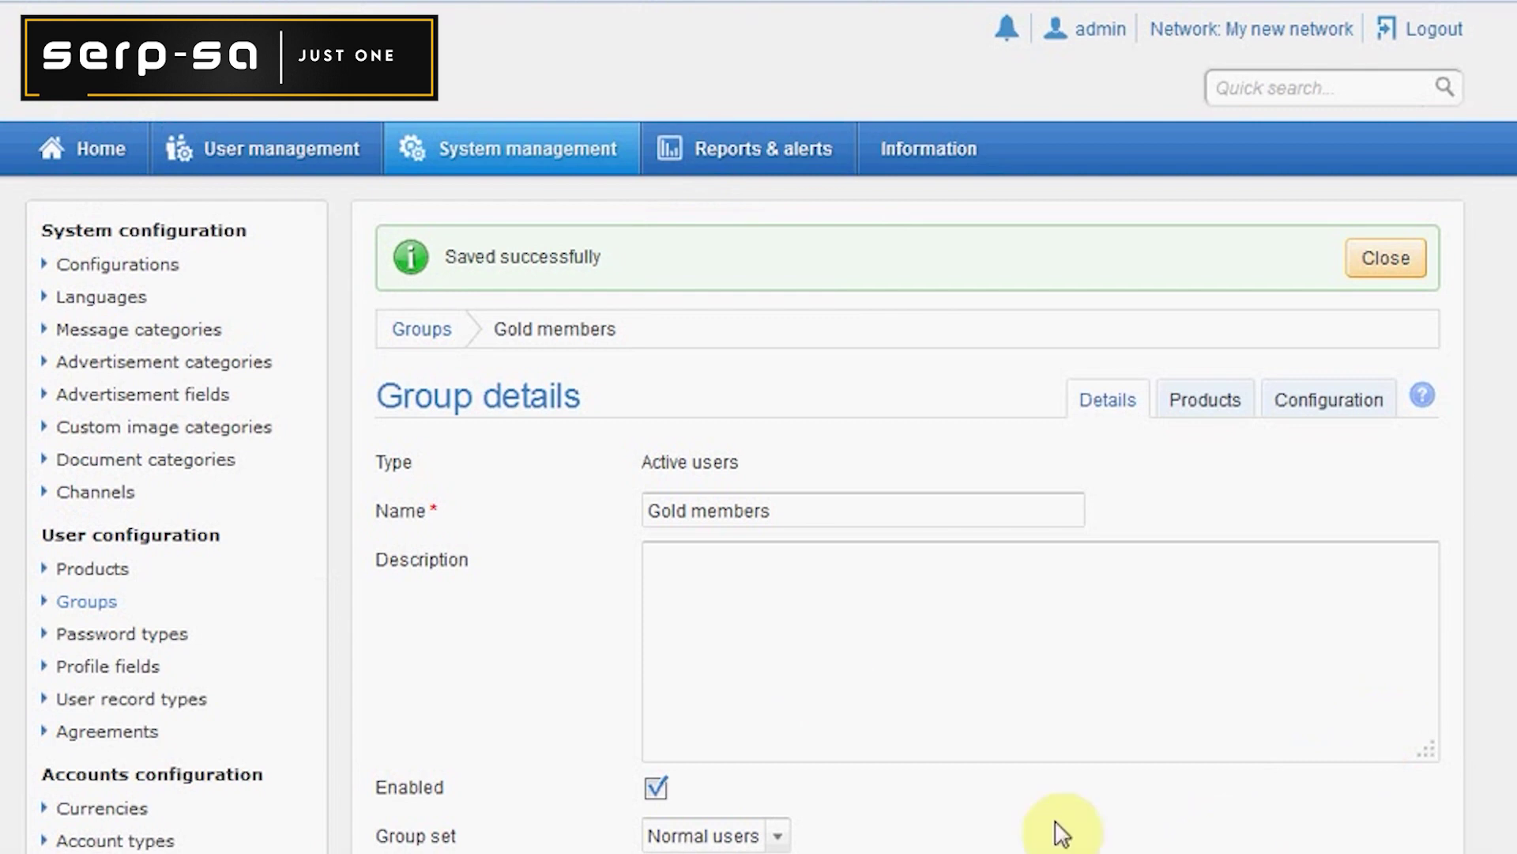
- Add Silver users to the visible groups of the Gold members group and save
scroll(836, 548, down, 4)
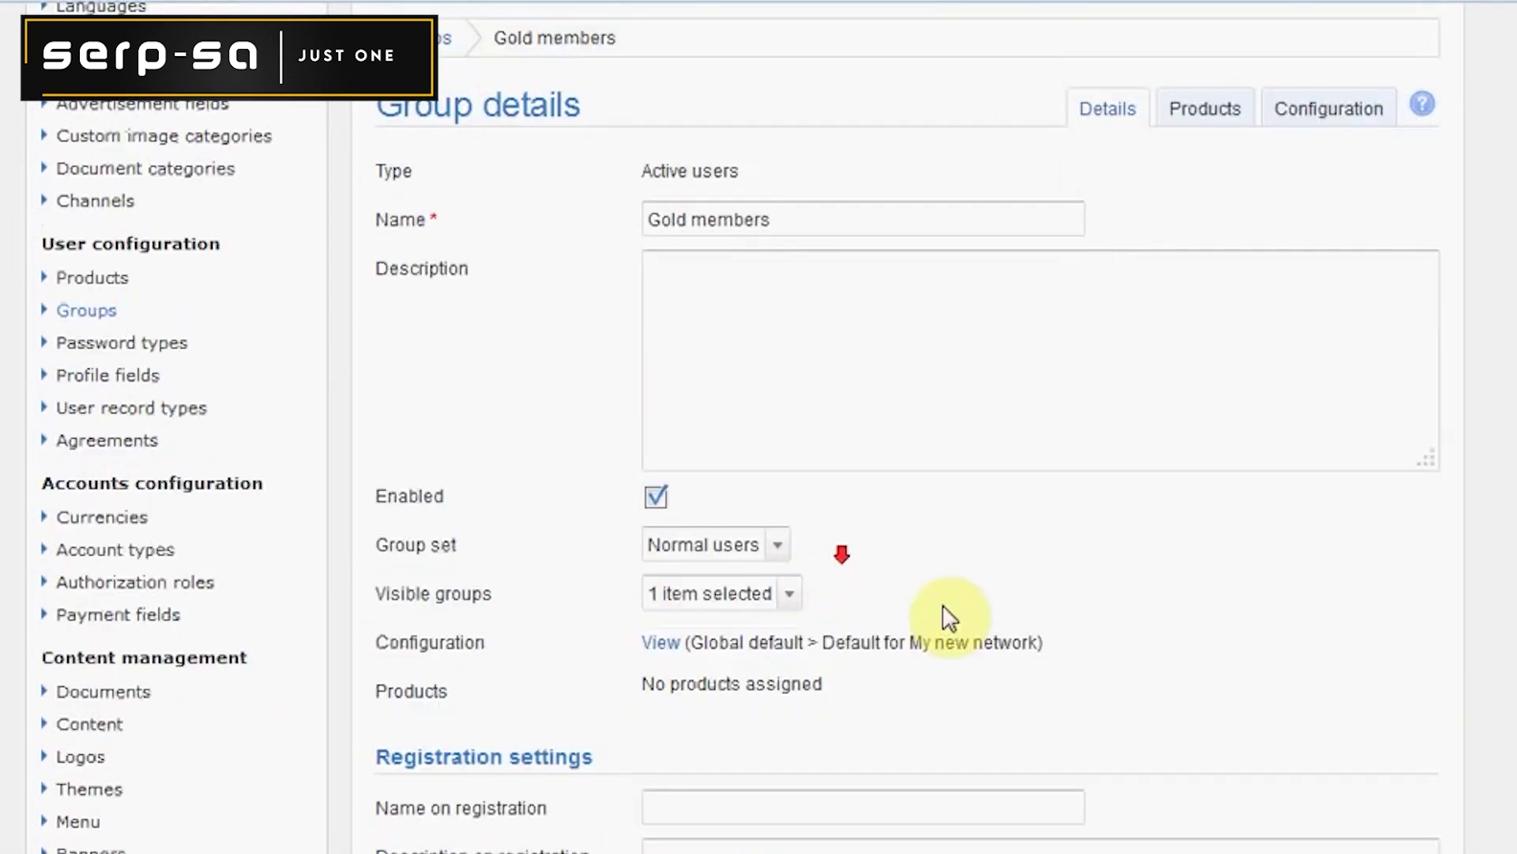
click(731, 551)
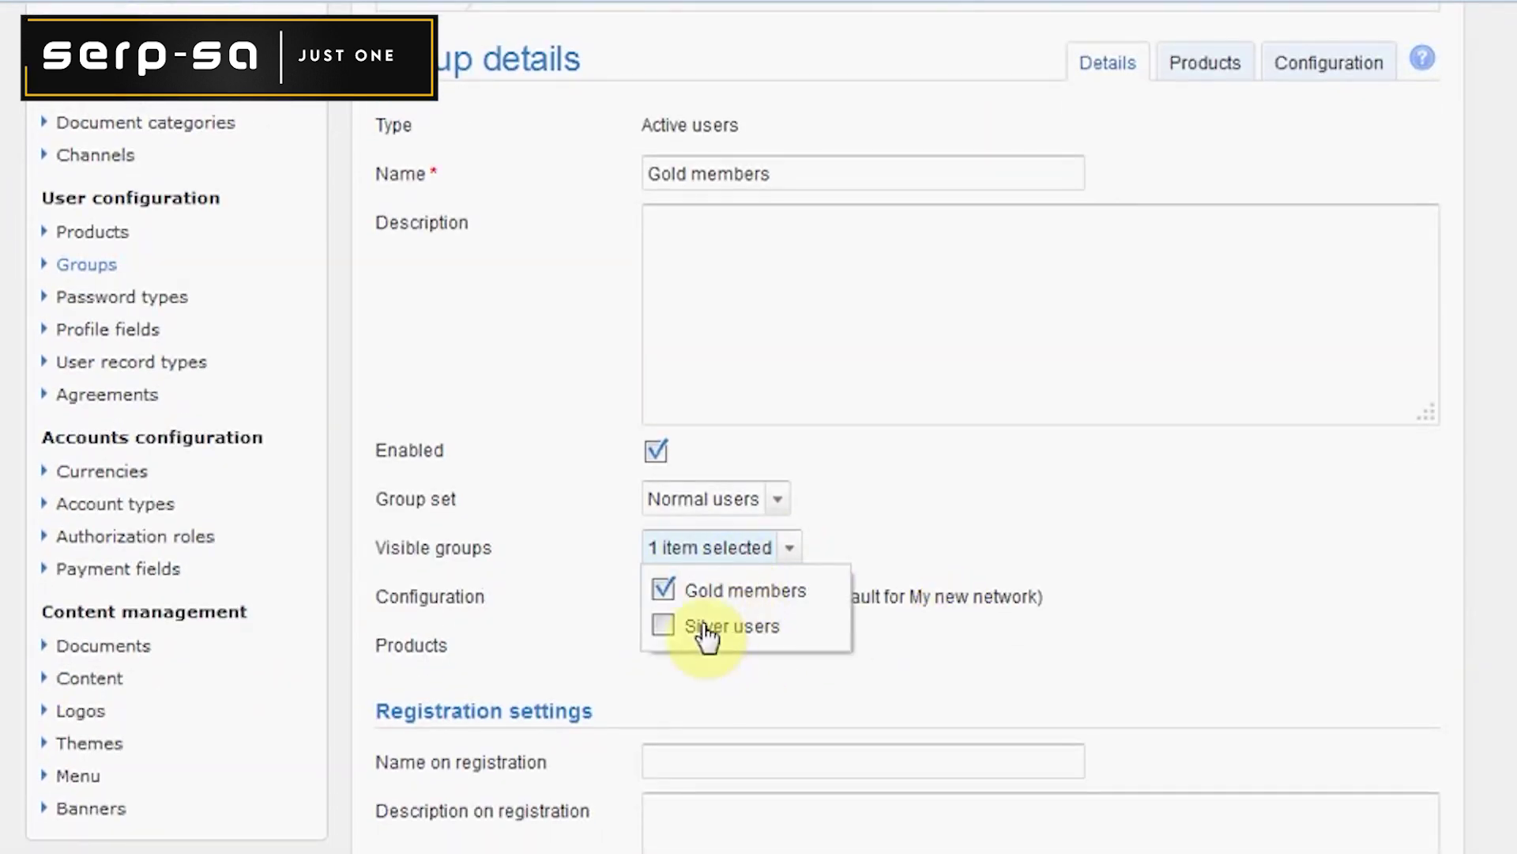
click(700, 626)
scroll(1327, 616, down, 2)
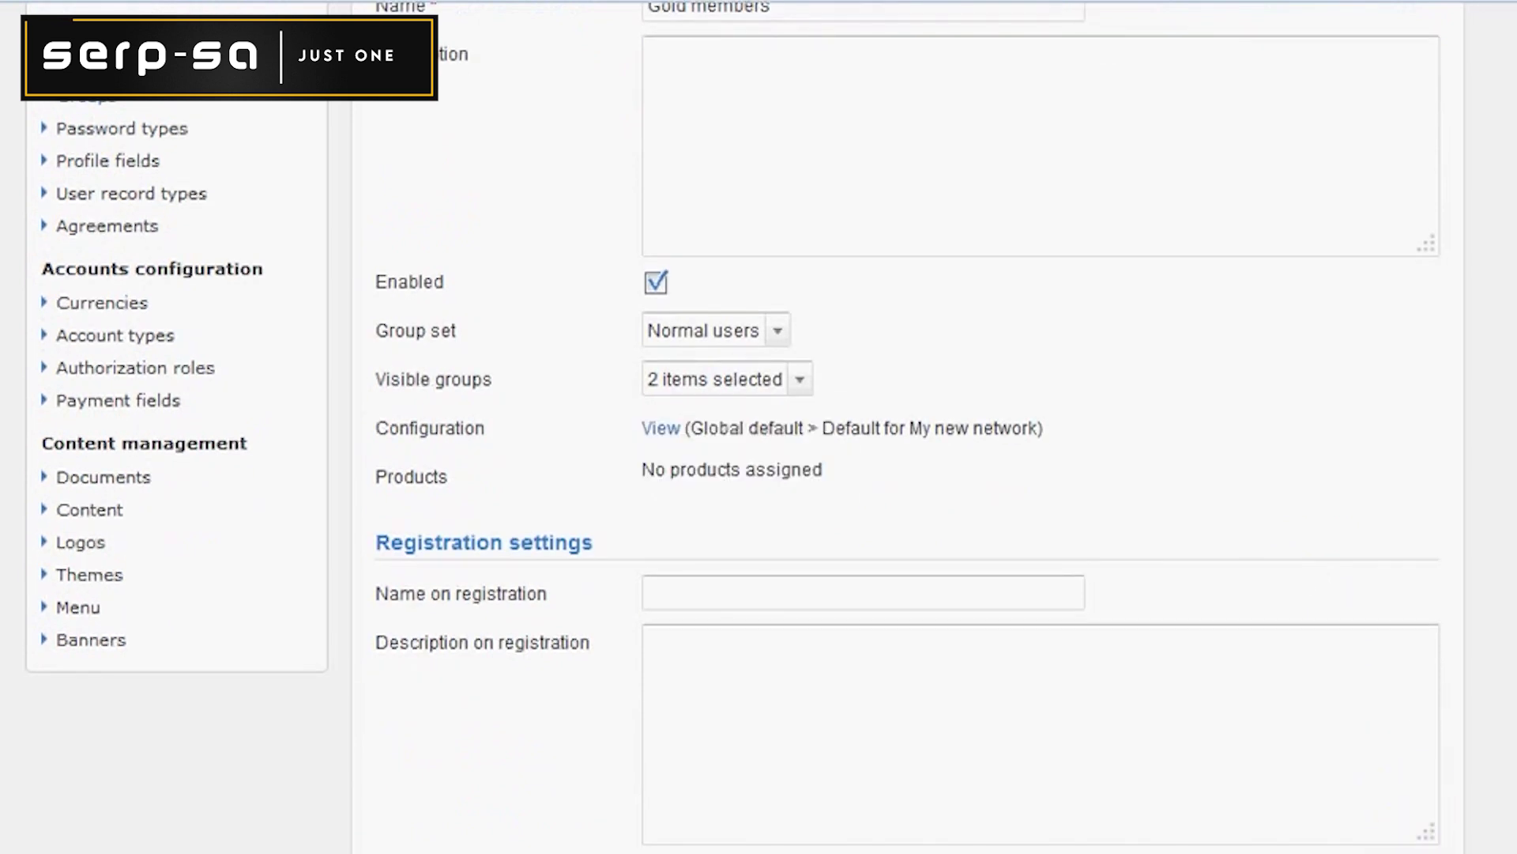
- Open the Silver users group, add Gold members to its visible groups and save
click(420, 336)
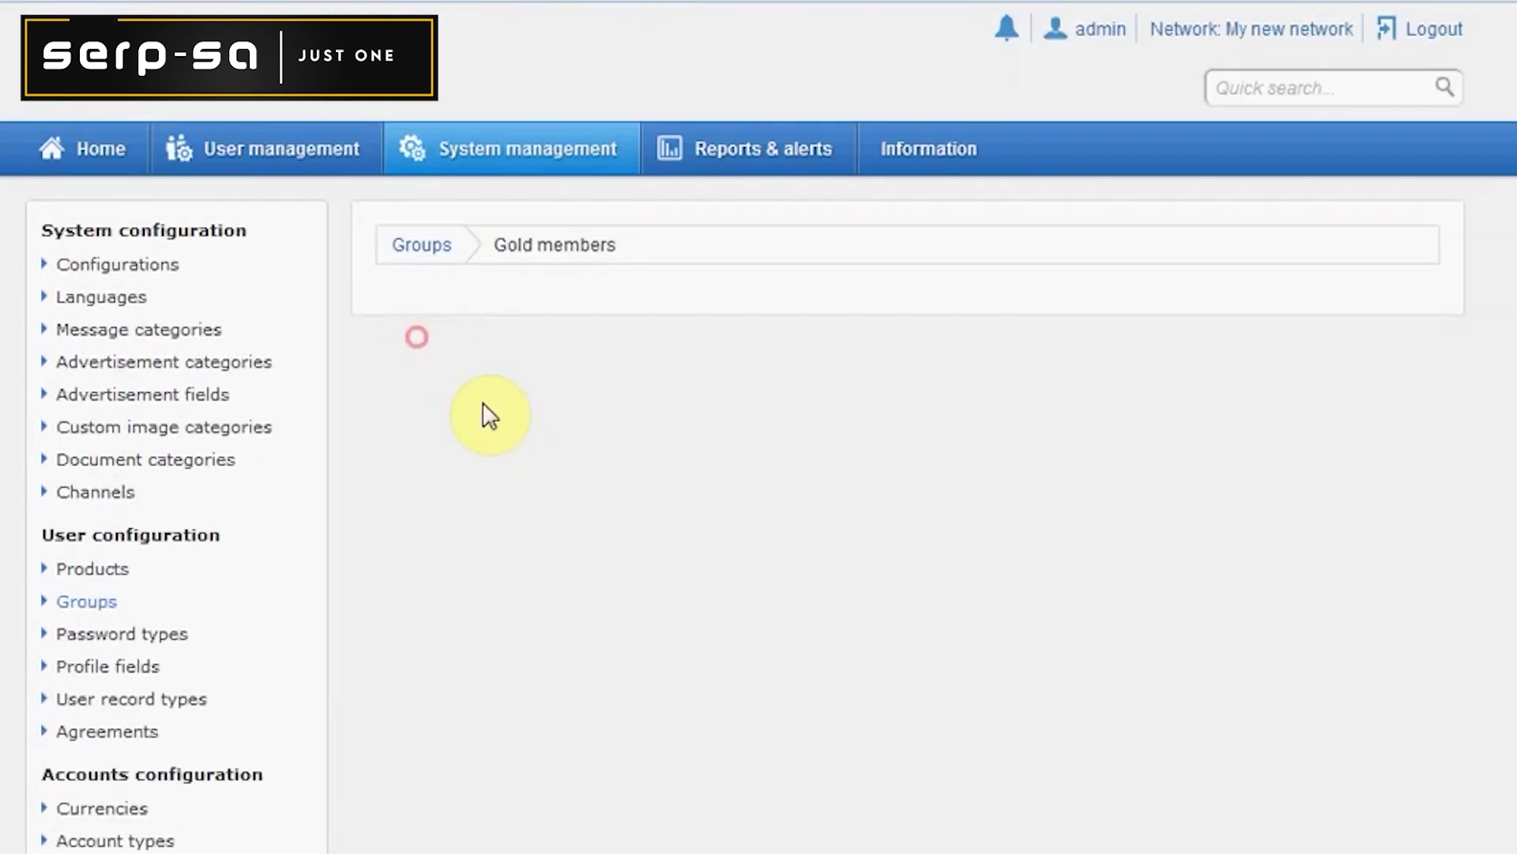
click(517, 746)
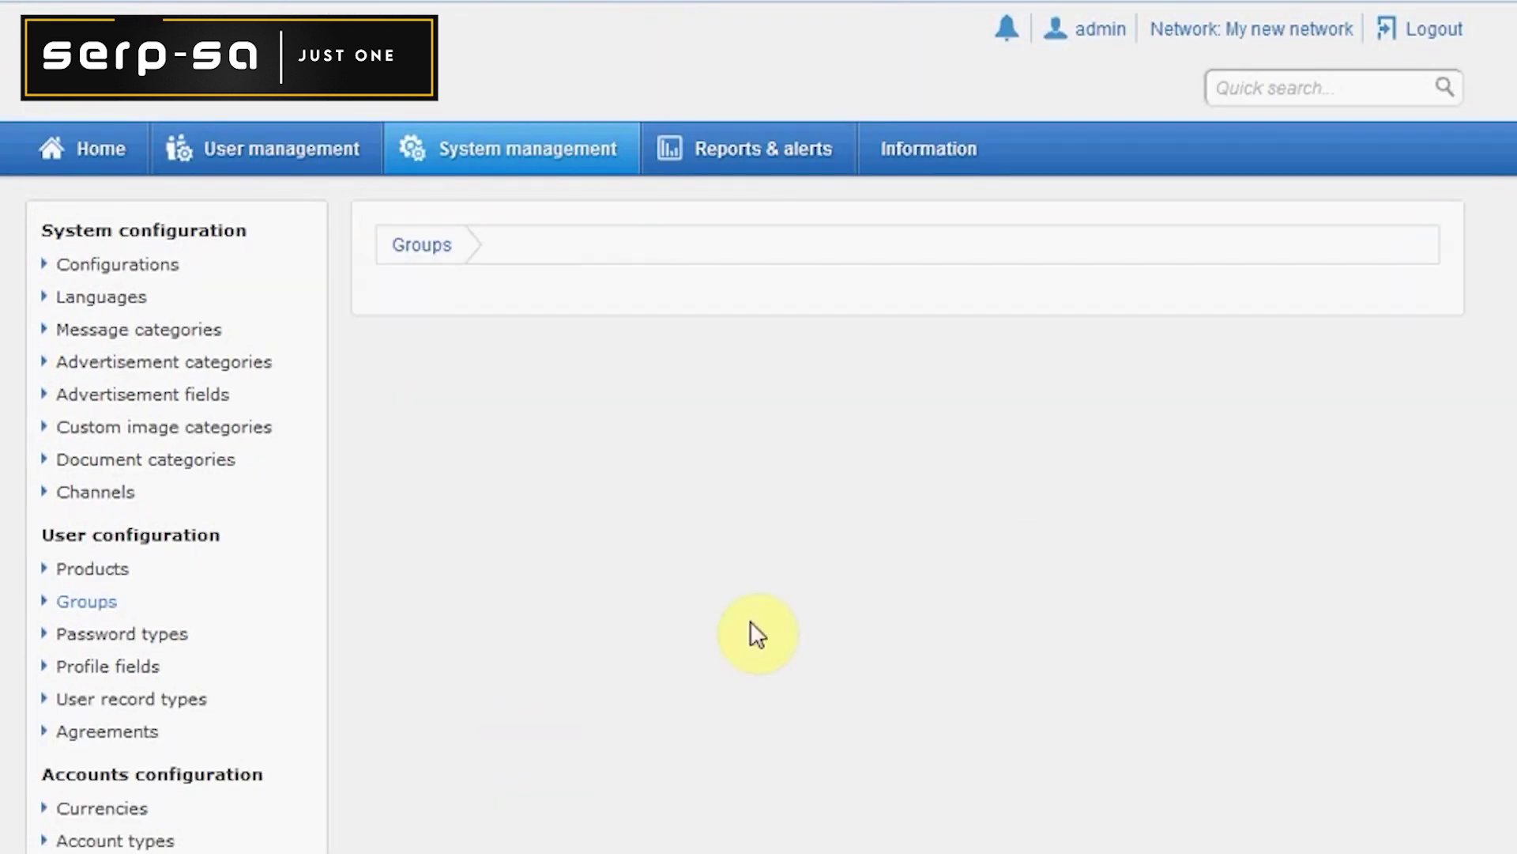
scroll(948, 537, down, 2)
click(711, 632)
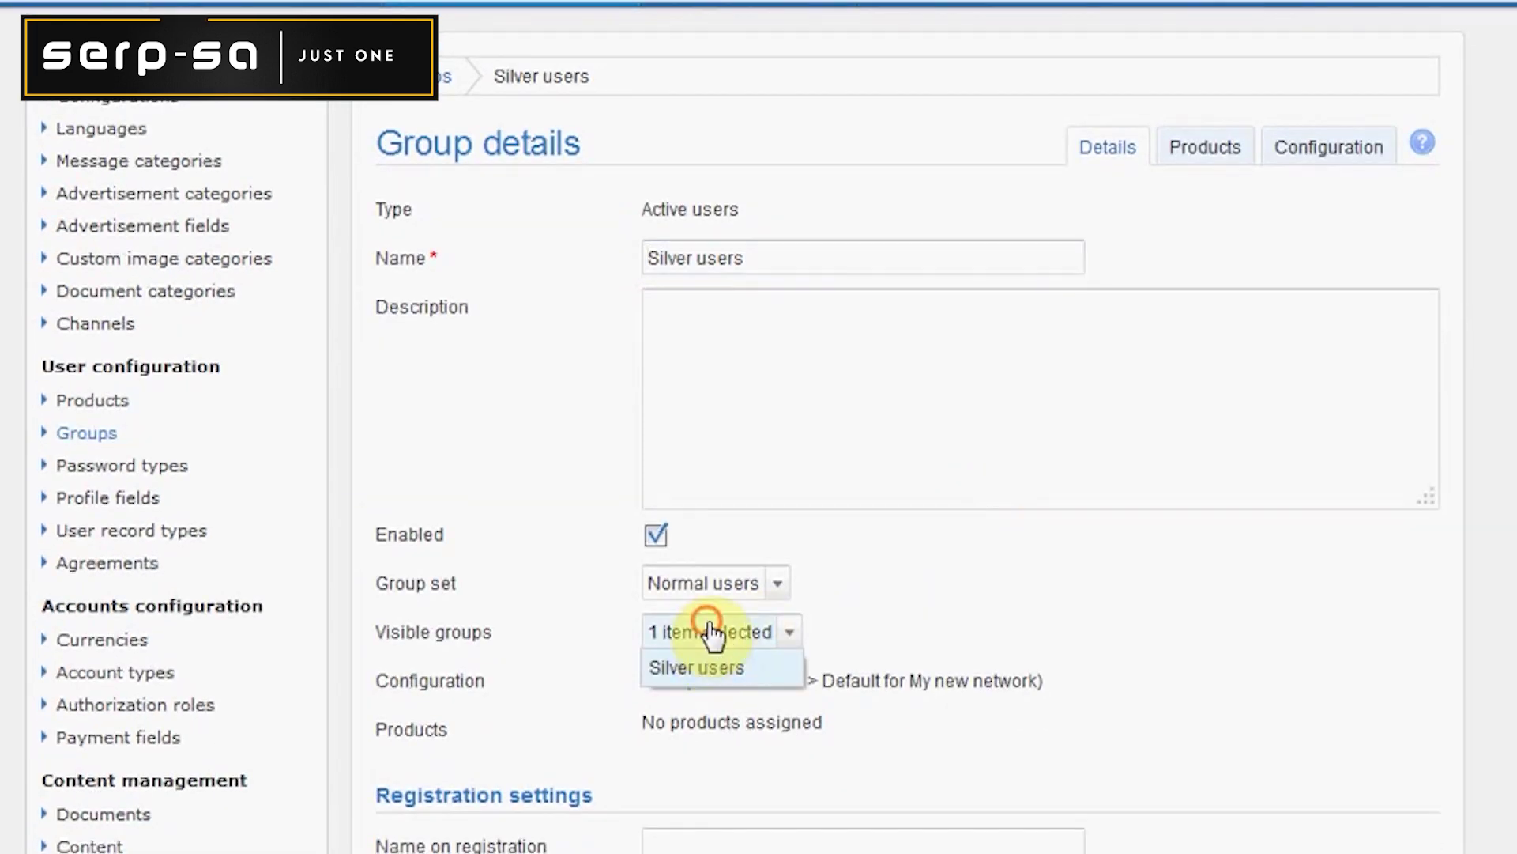
click(663, 673)
scroll(1502, 624, down, 5)
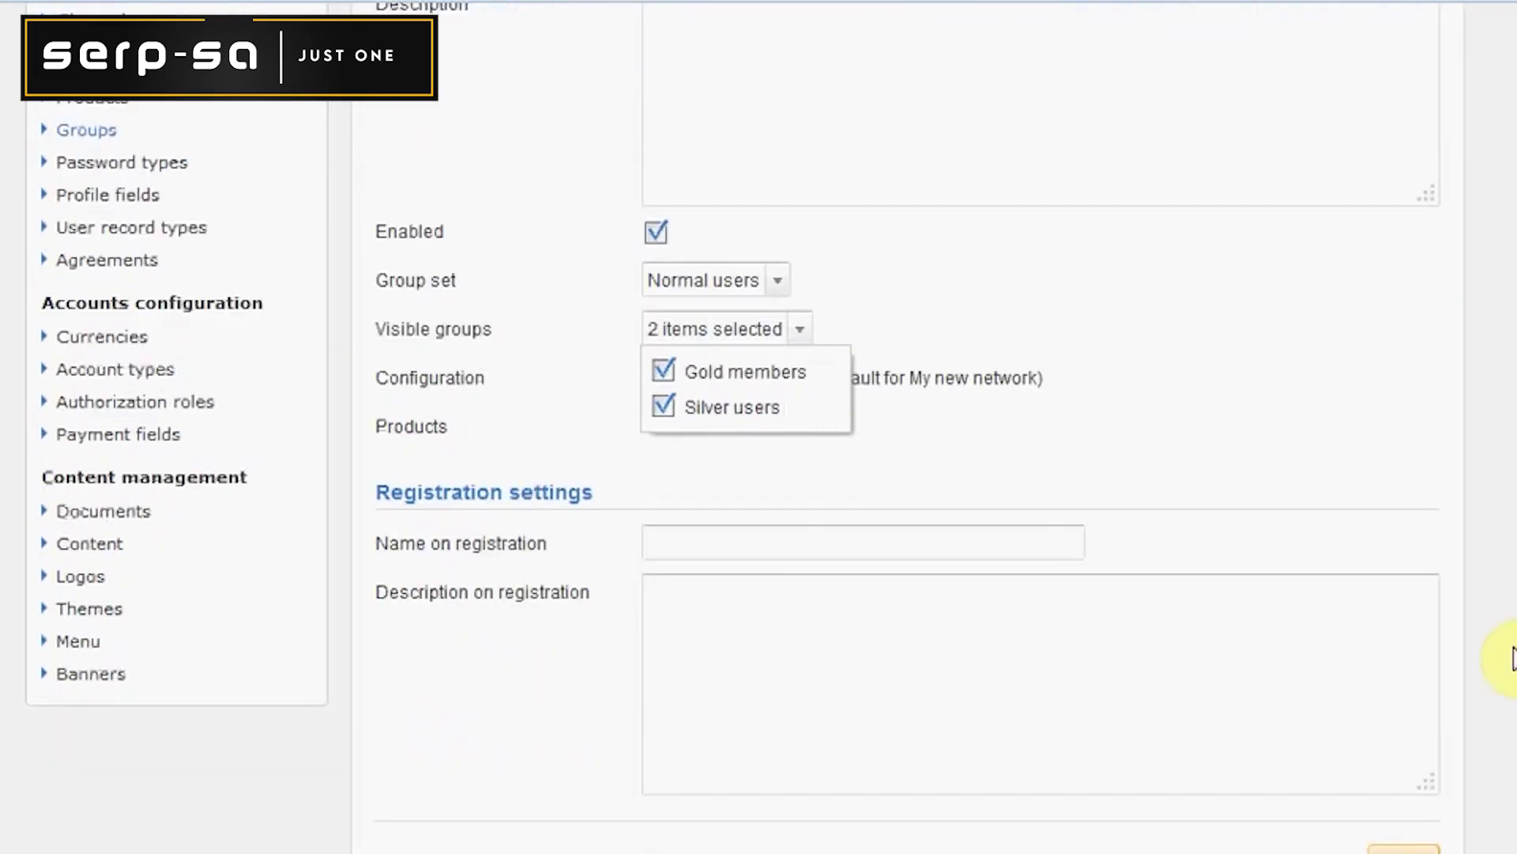
click(1421, 721)
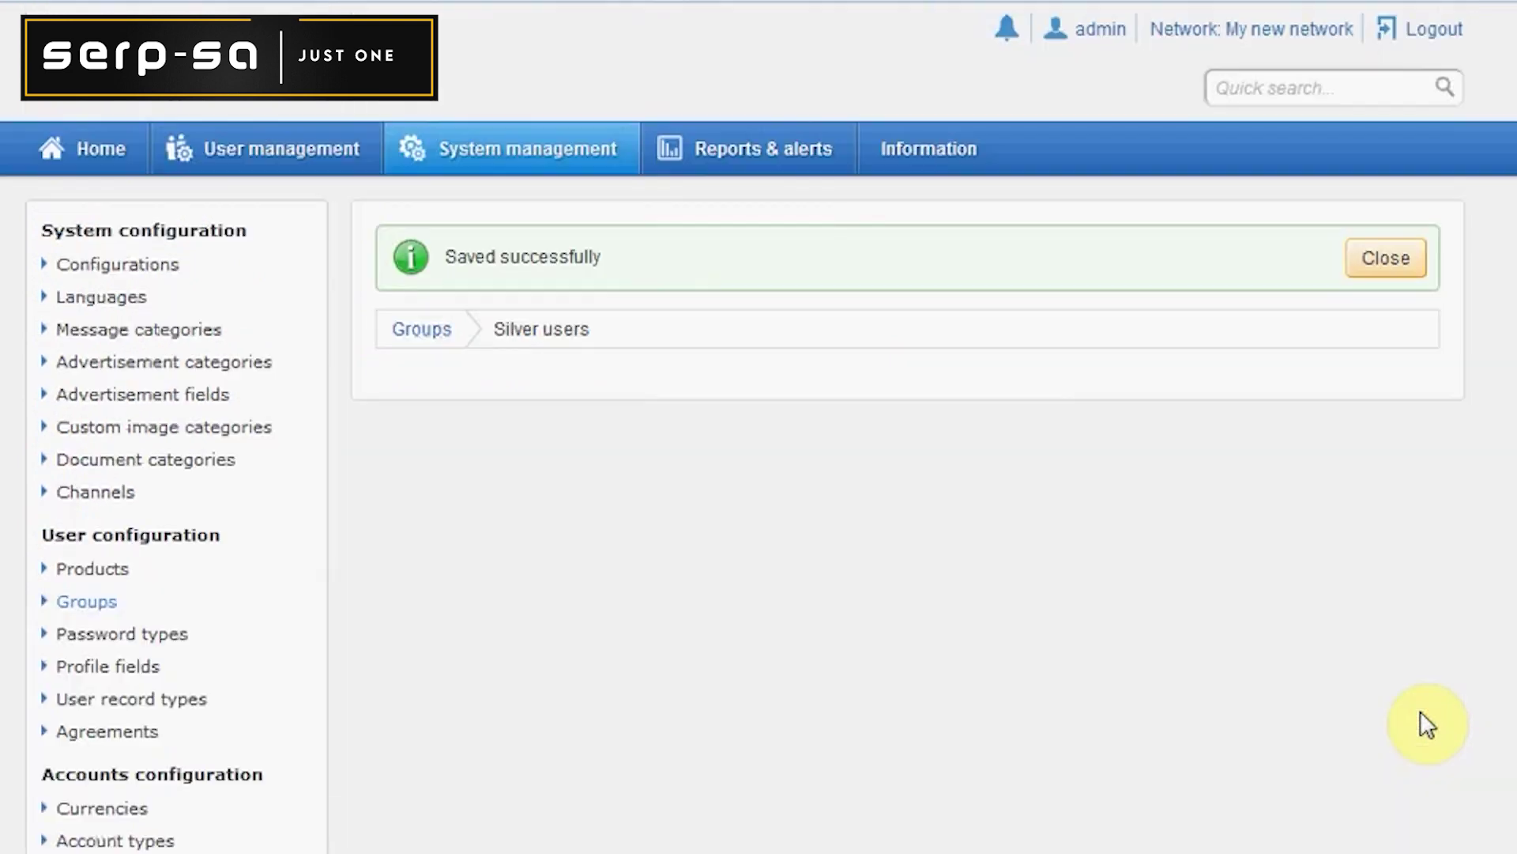
- Examine the Silver users group's type, visible groups, product assignment and registration settings
scroll(1314, 542, down, 2)
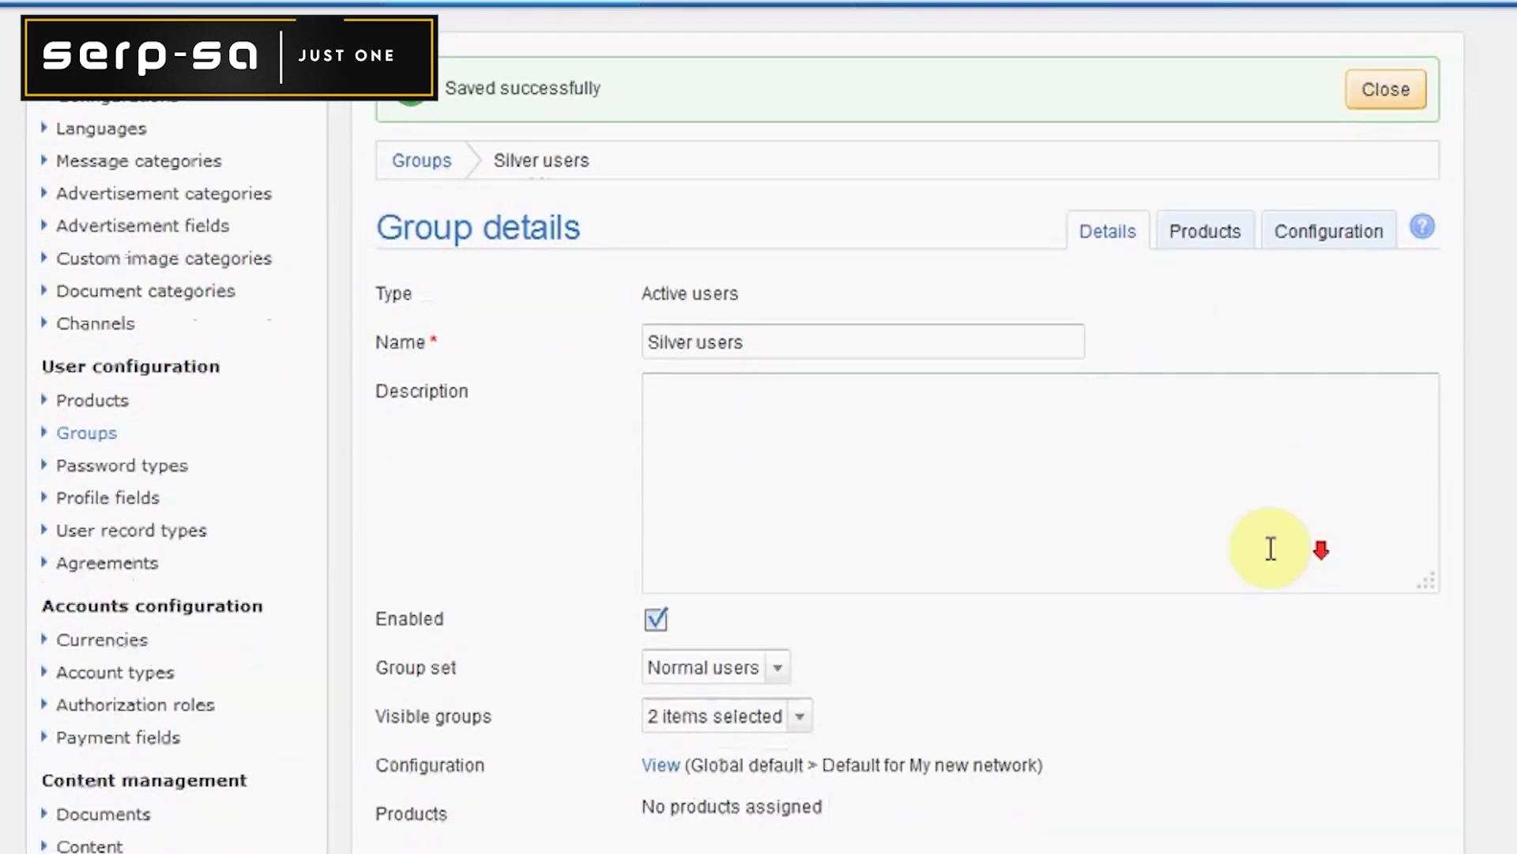
drag(642, 293, 735, 299)
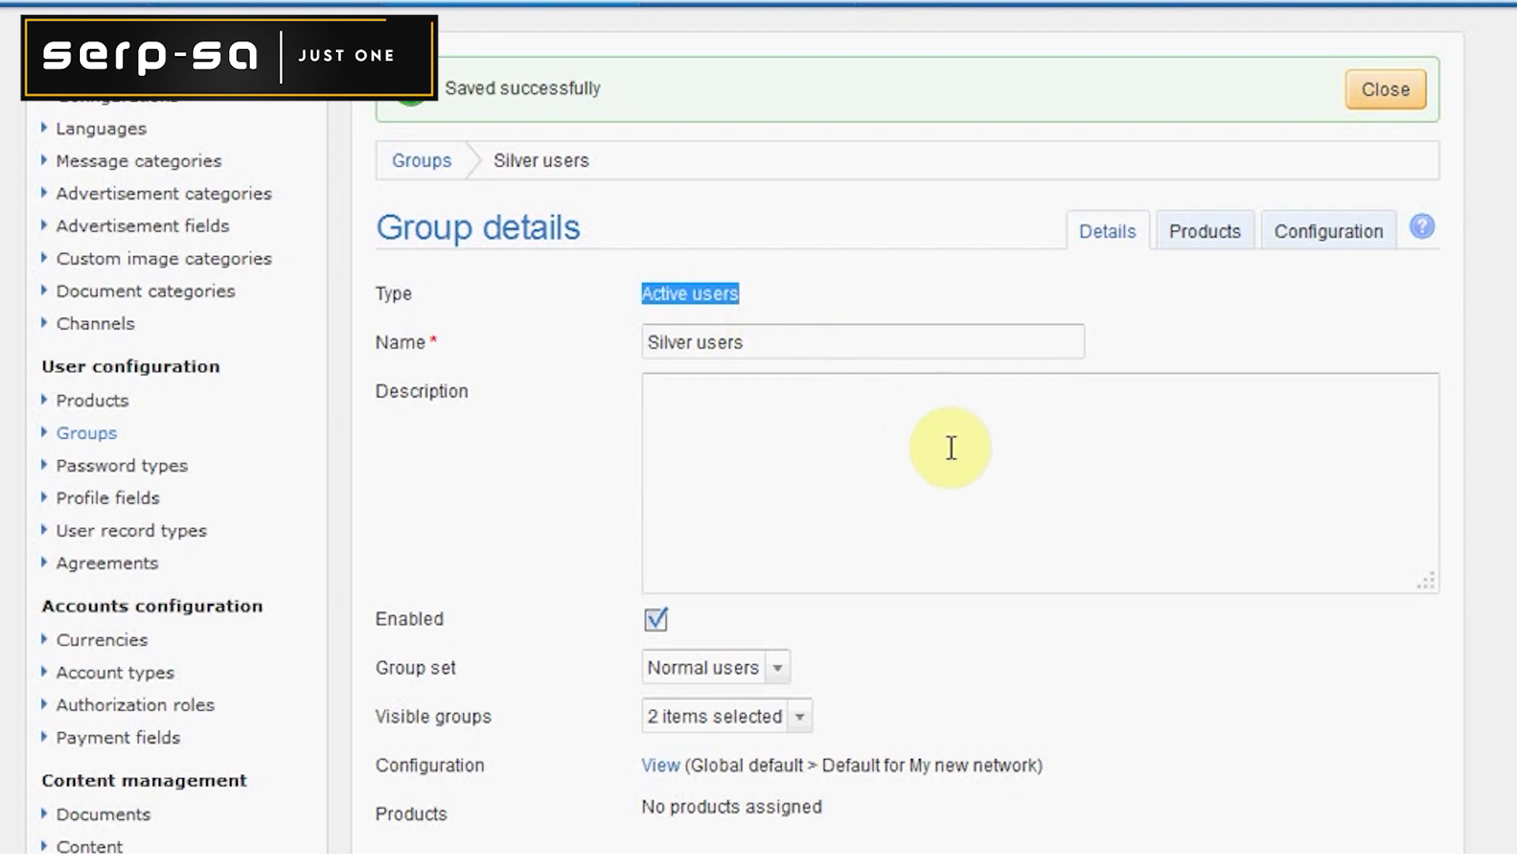
scroll(917, 522, down, 2)
click(690, 550)
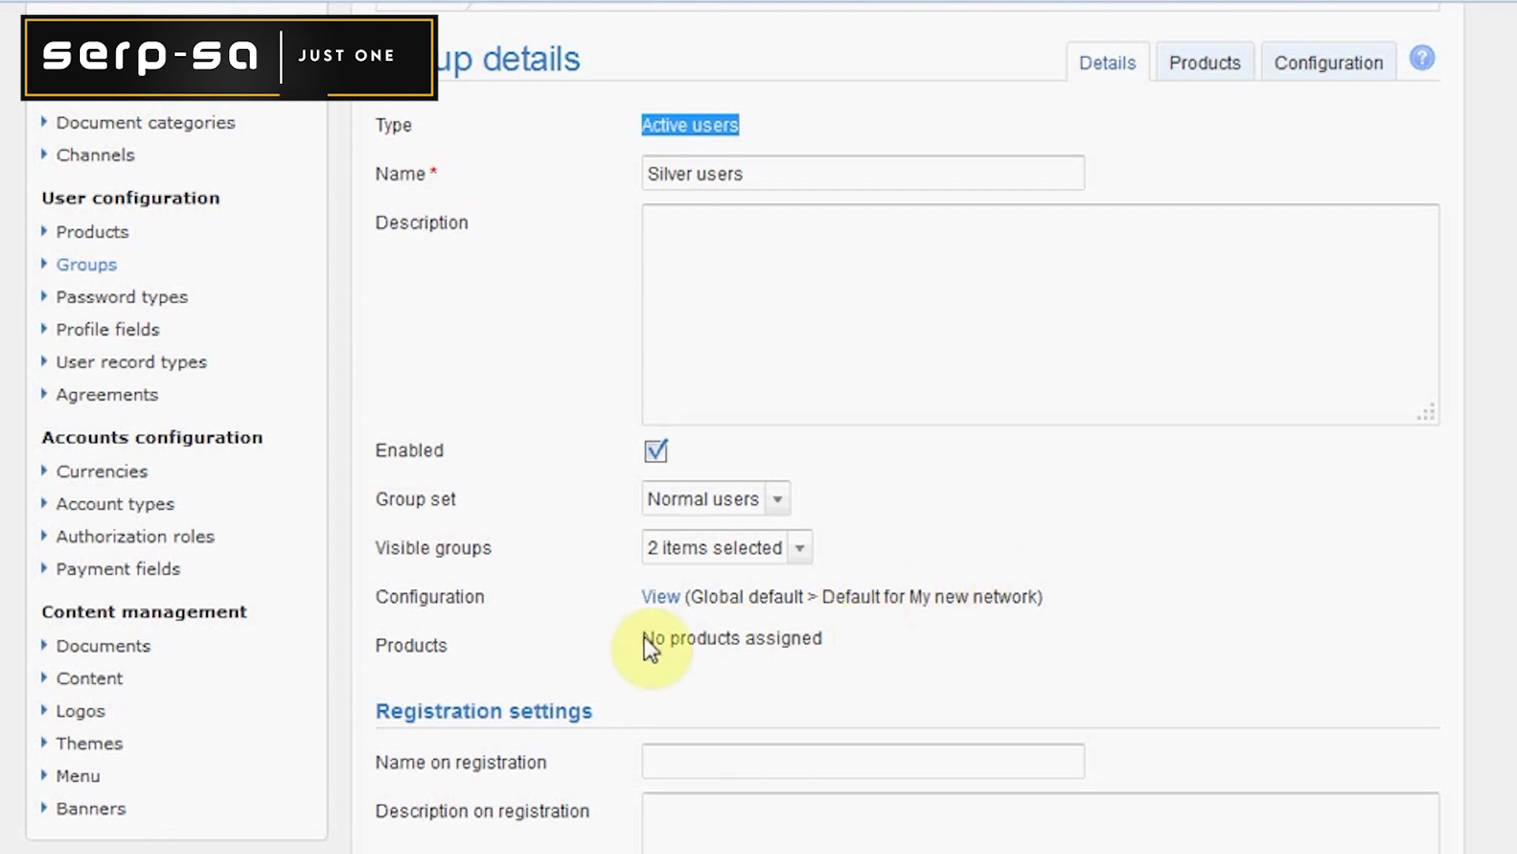
drag(619, 644, 914, 667)
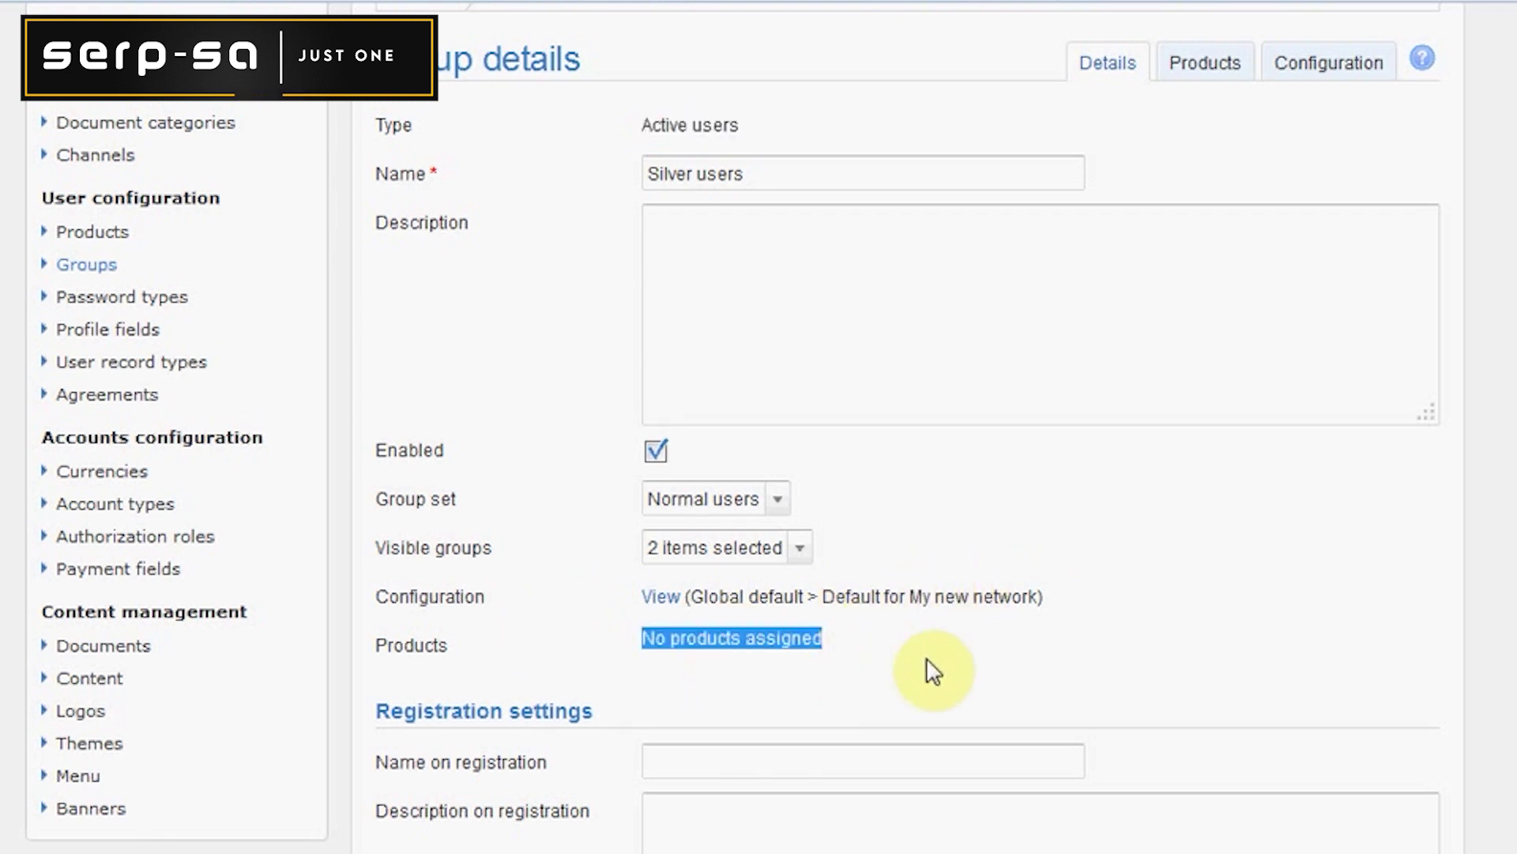
scroll(933, 663, down, 4)
scroll(968, 638, up, 4)
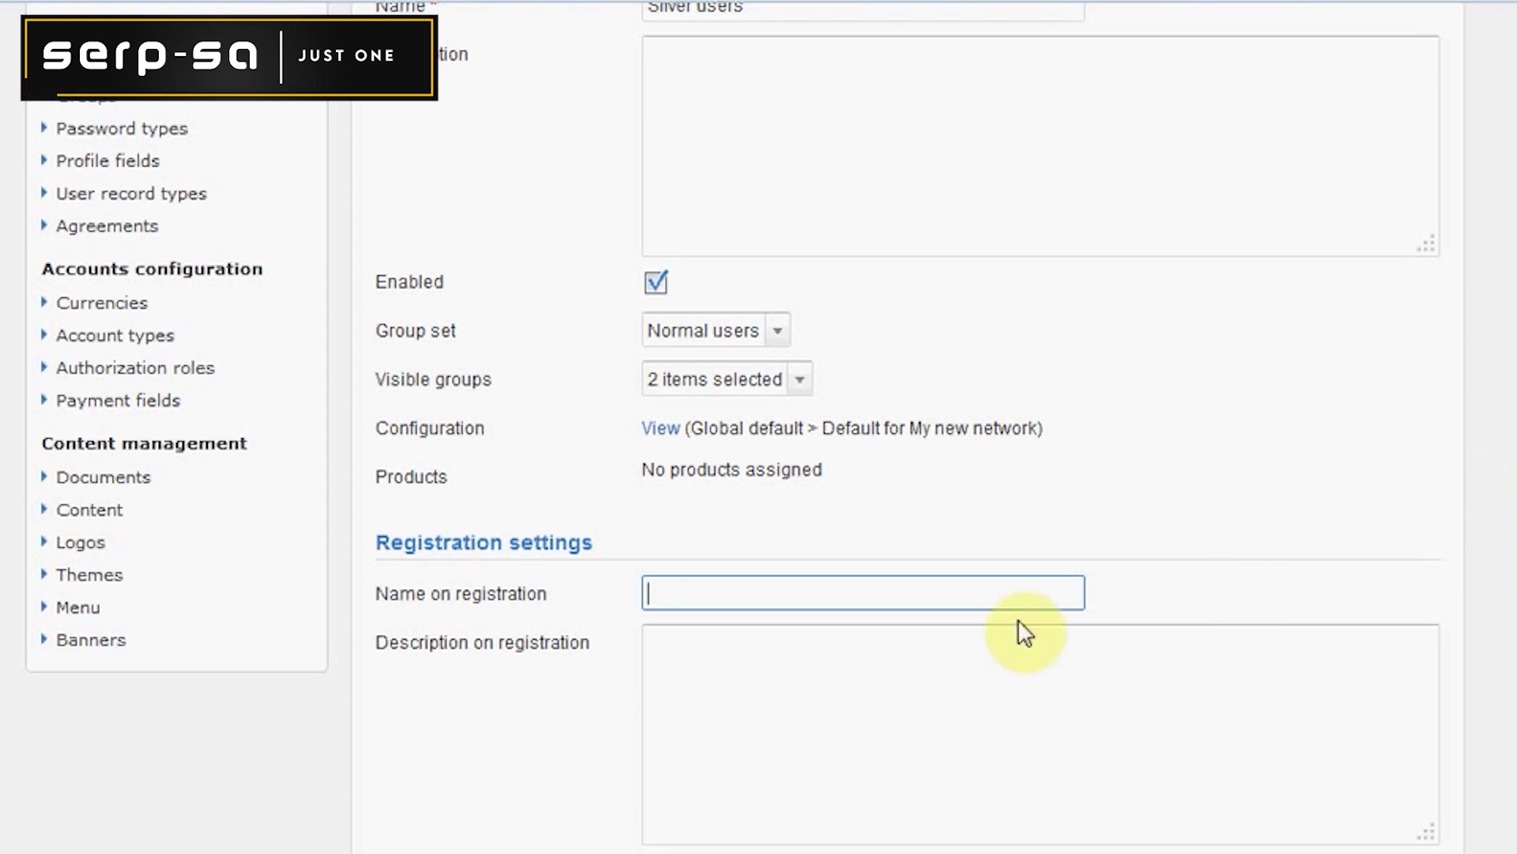
- Set the Silver users group's registration name to "Normal users" and description to "Choice this group if you want to become a normal user.", and save
scroll(742, 617, down, 2)
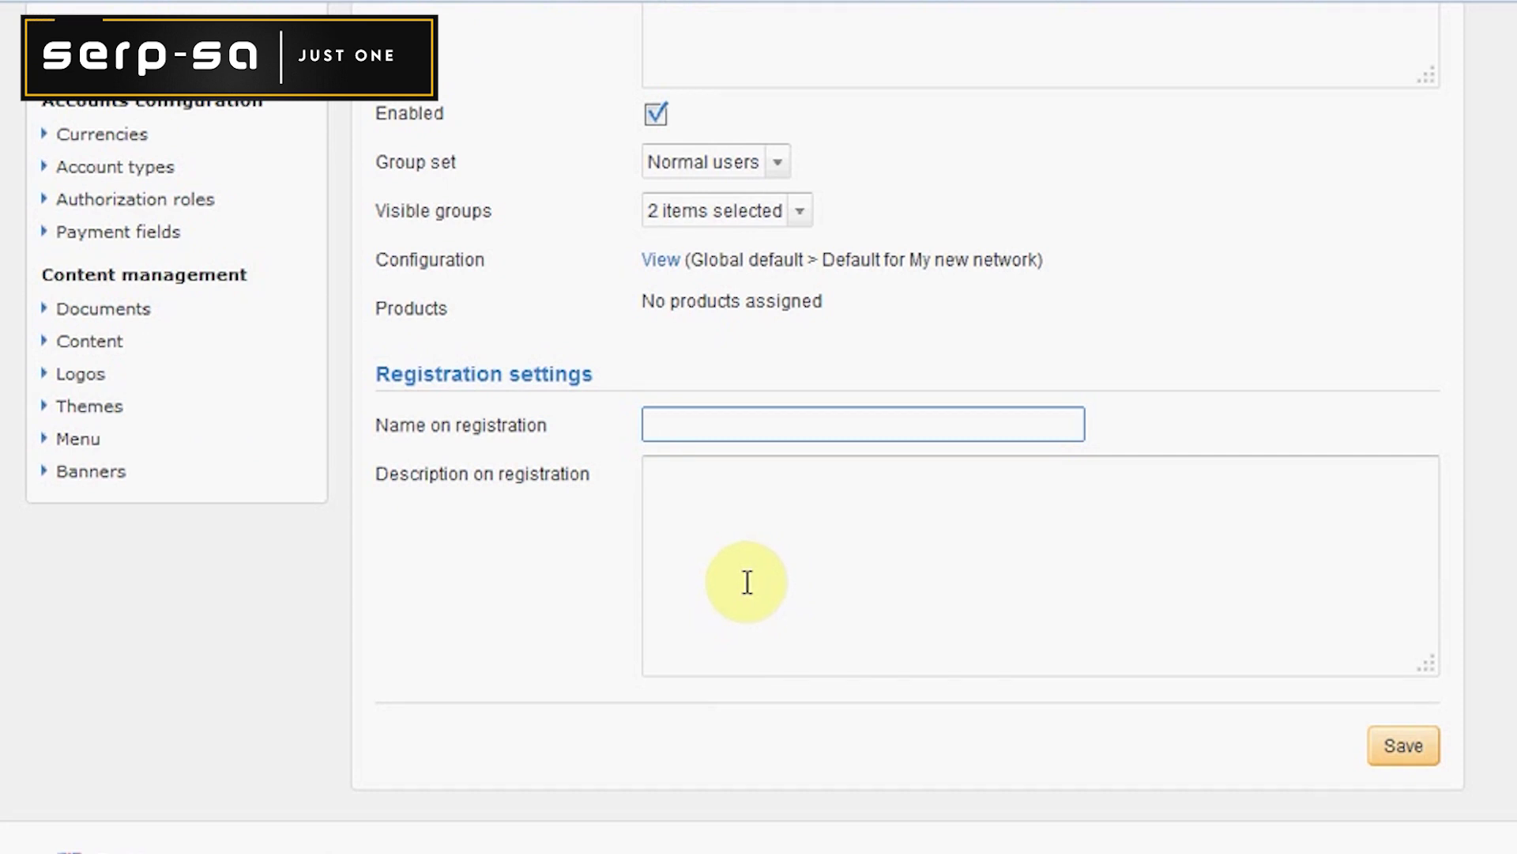
text(mal users)
click(861, 513)
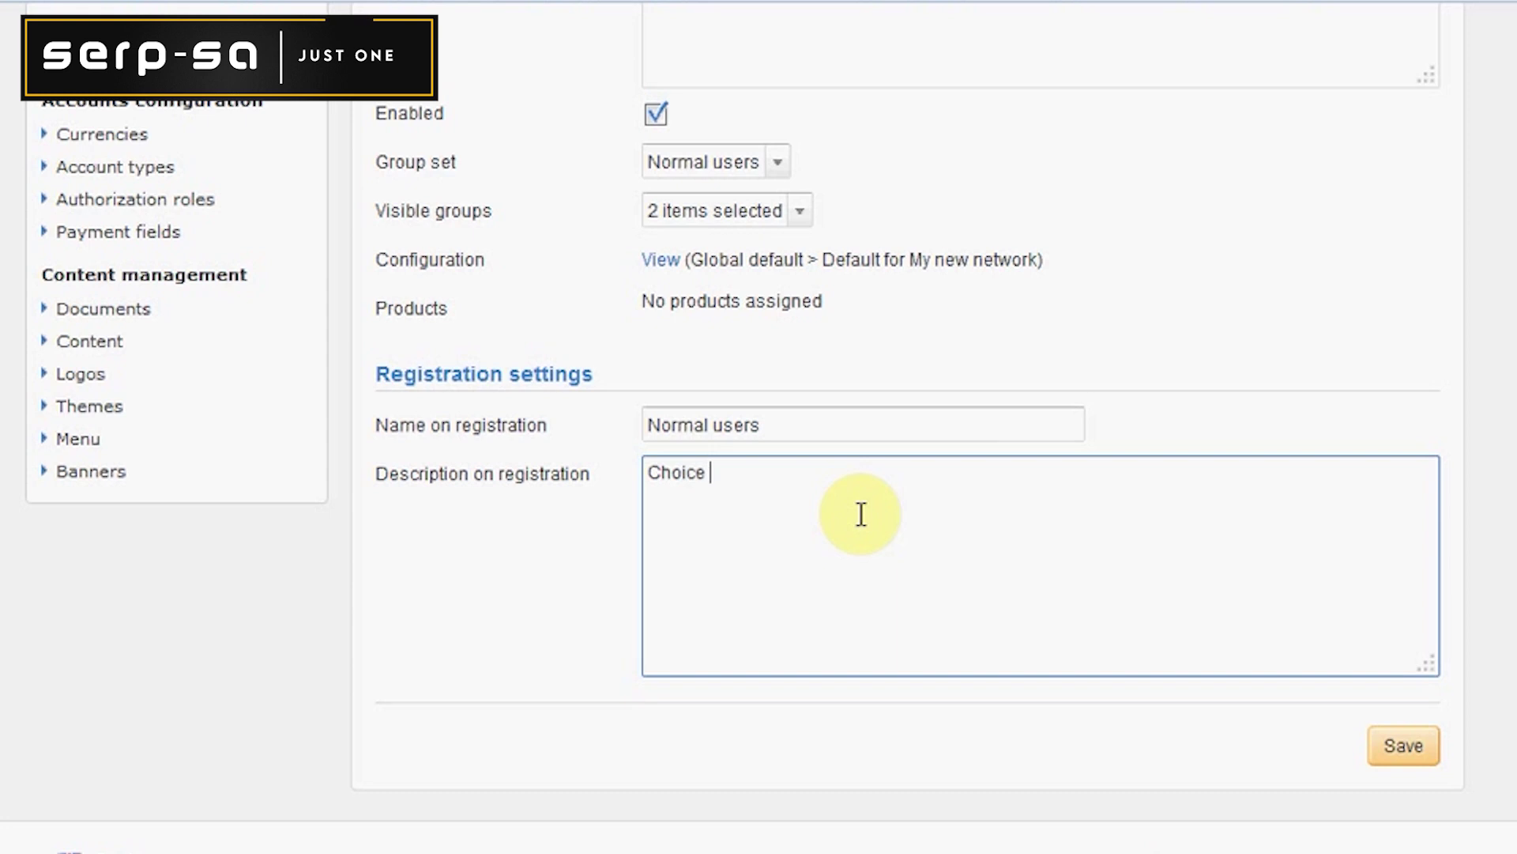
text(roup if you)
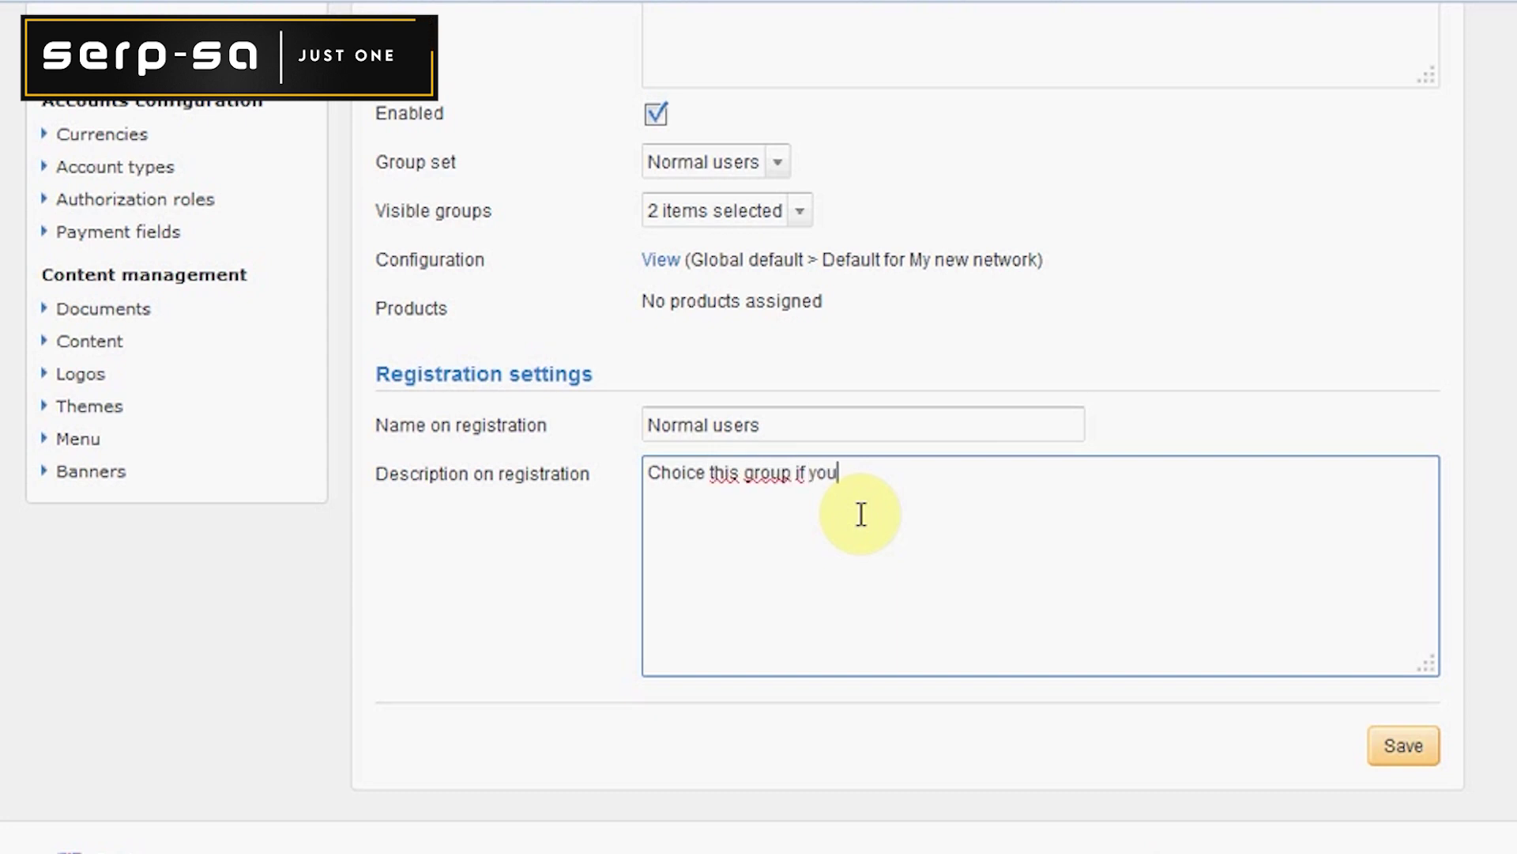
text( want to becom)
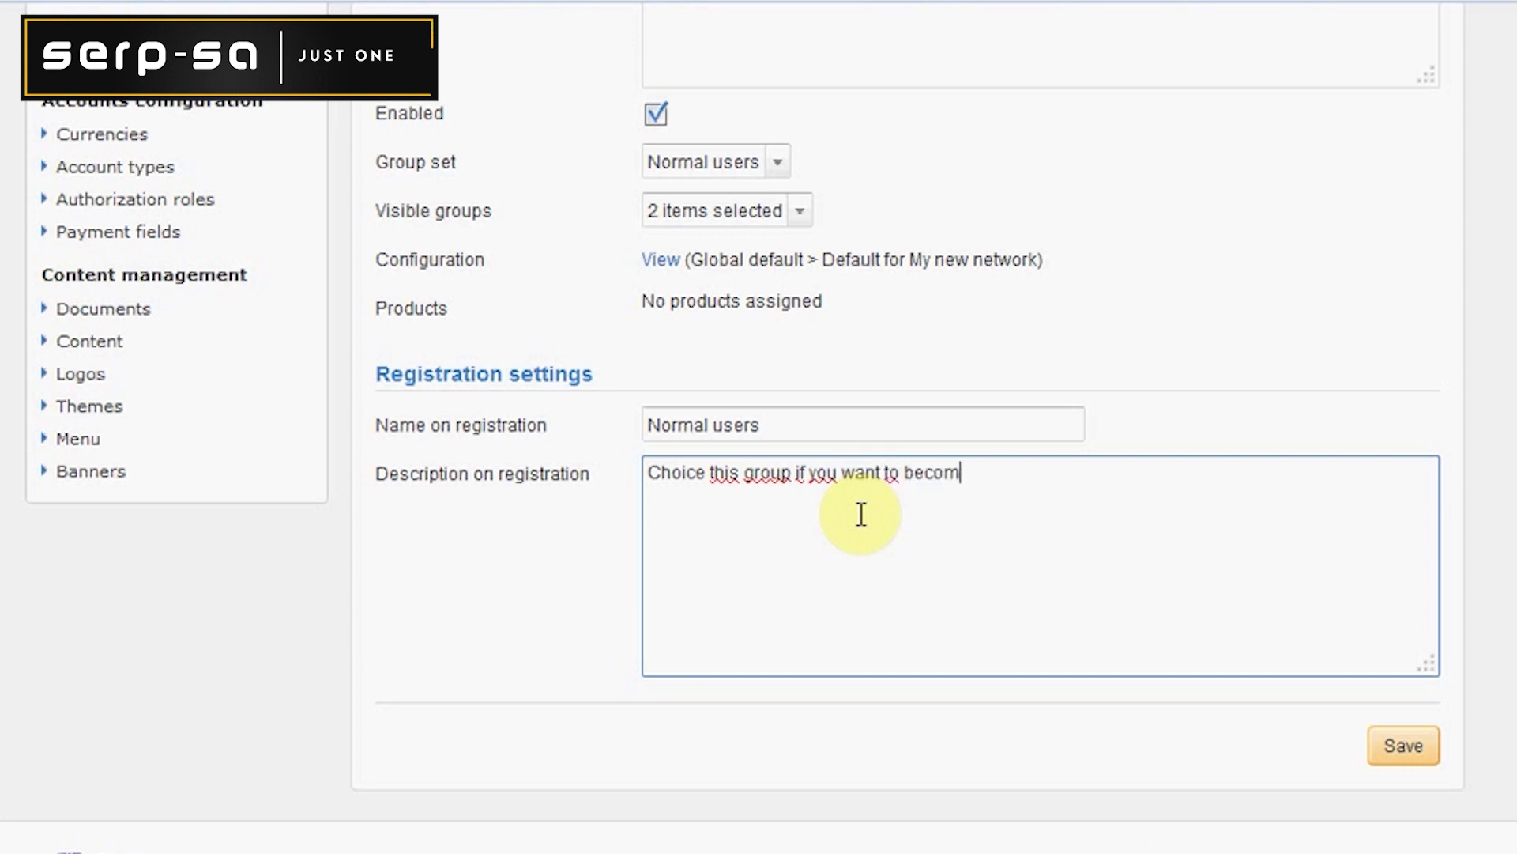
text(e a normal user.)
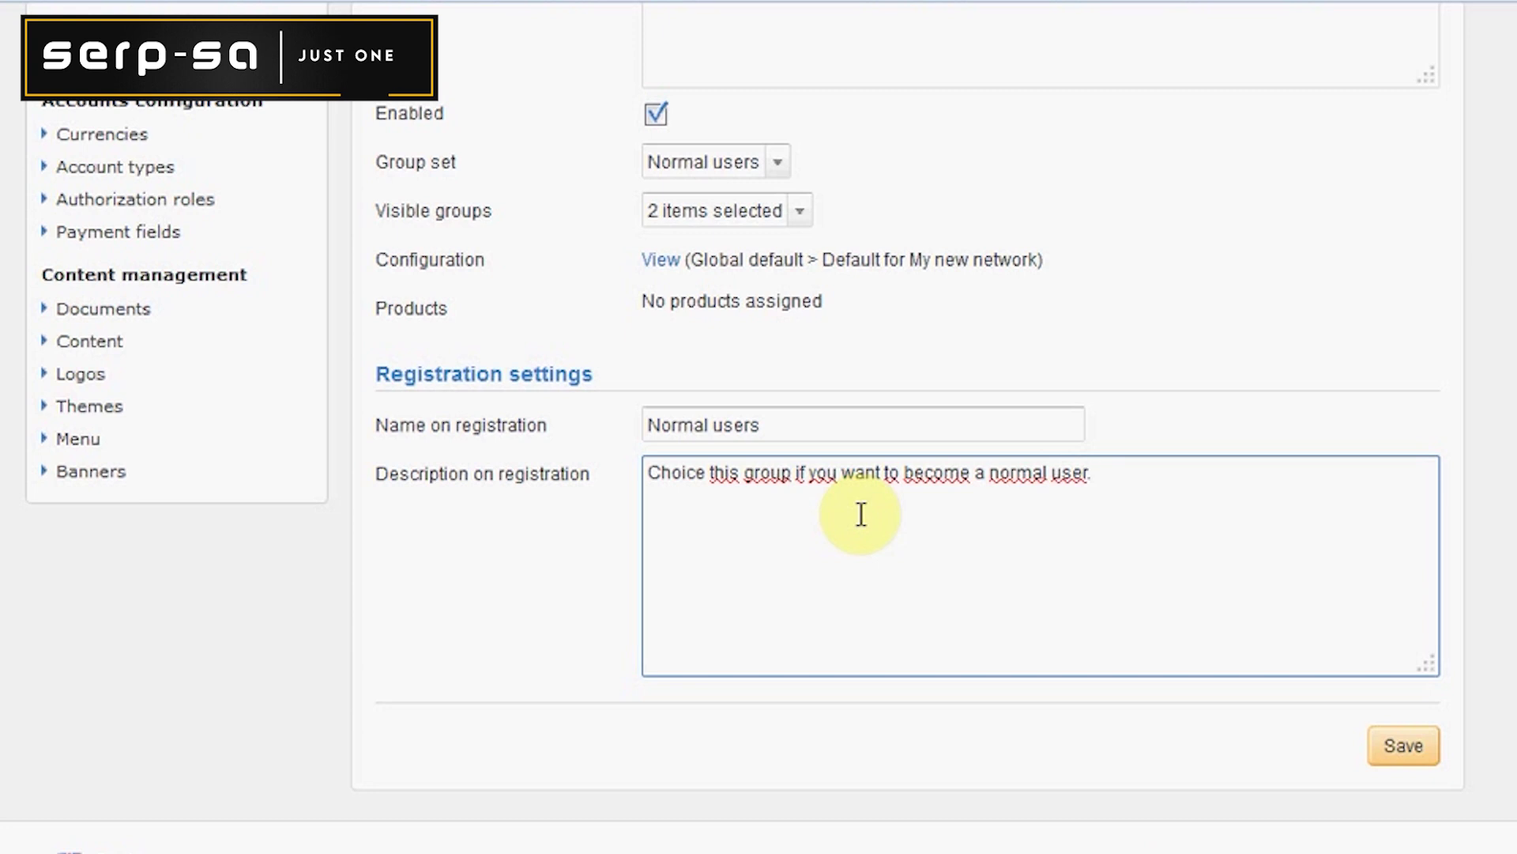
click(1384, 743)
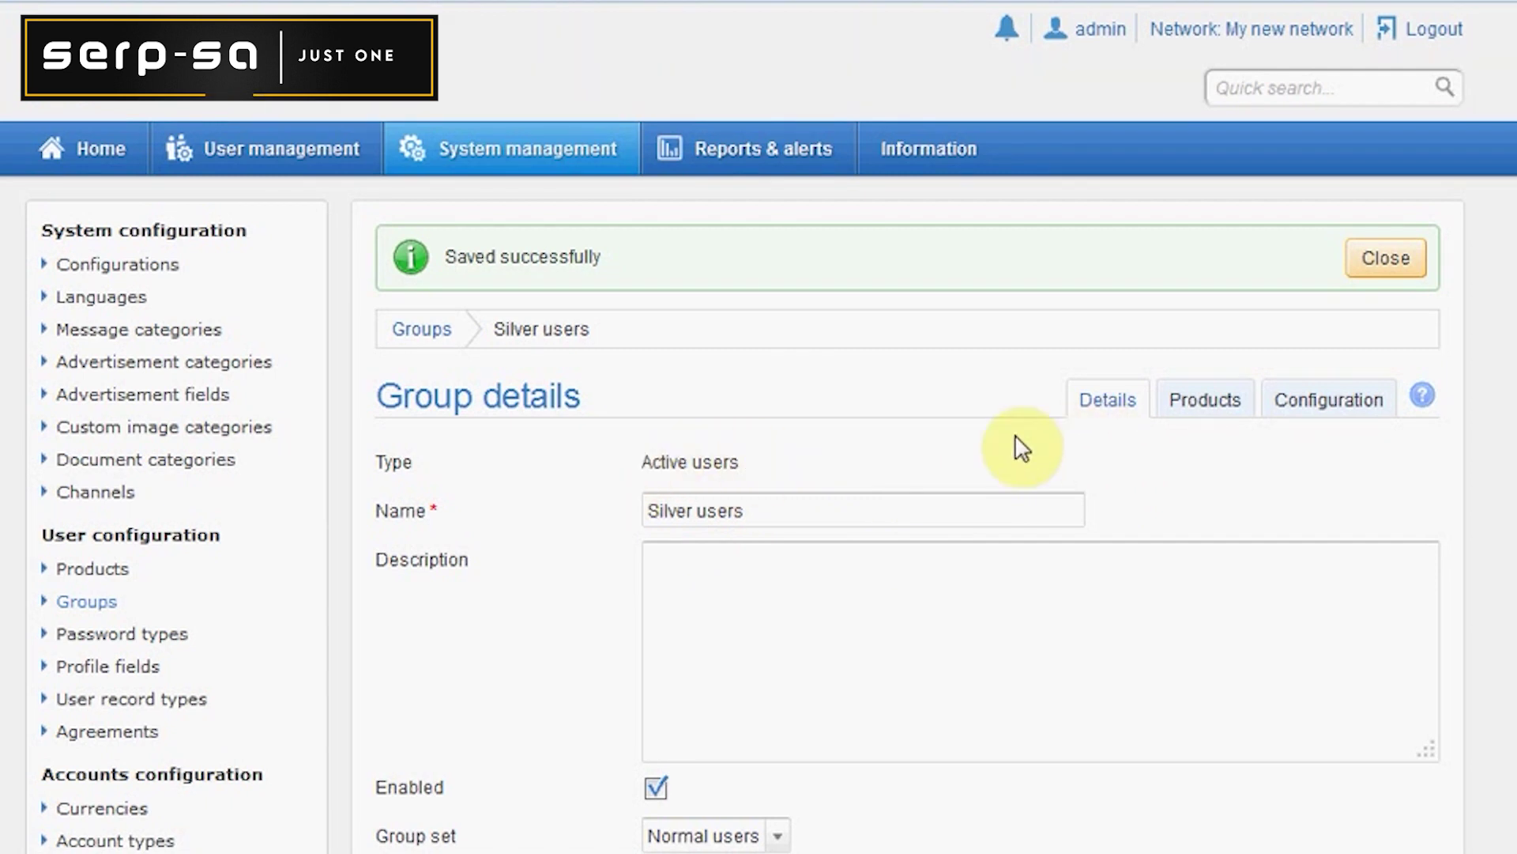
- Review the products assigned to the Silver users group and its active configuration
click(1195, 403)
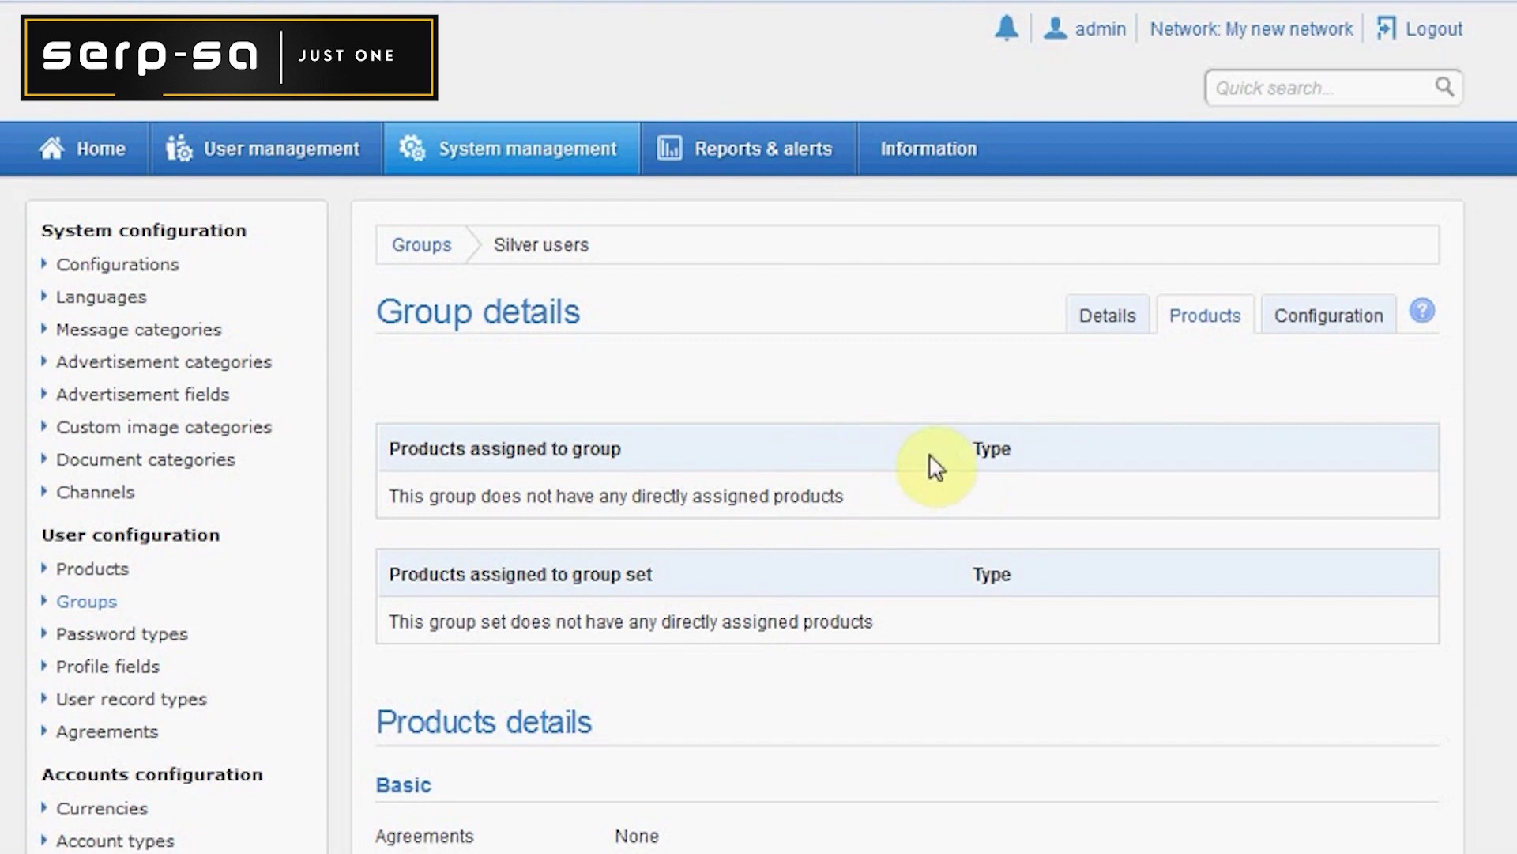
scroll(933, 475, down, 5)
scroll(933, 474, up, 5)
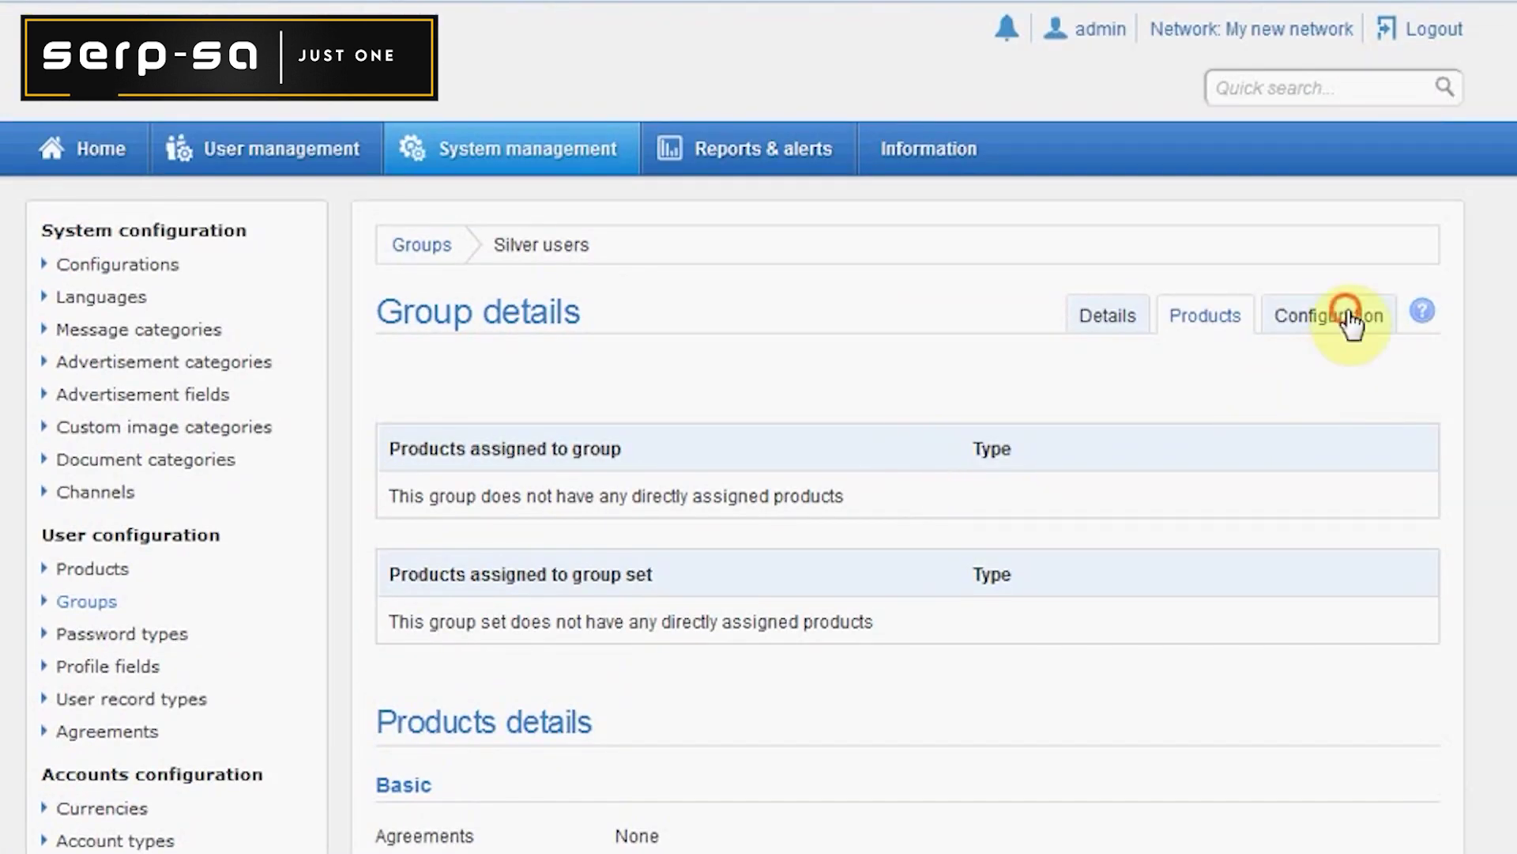
click(1353, 325)
scroll(1020, 474, down, 10)
scroll(1028, 494, down, 3)
scroll(1033, 491, up, 12)
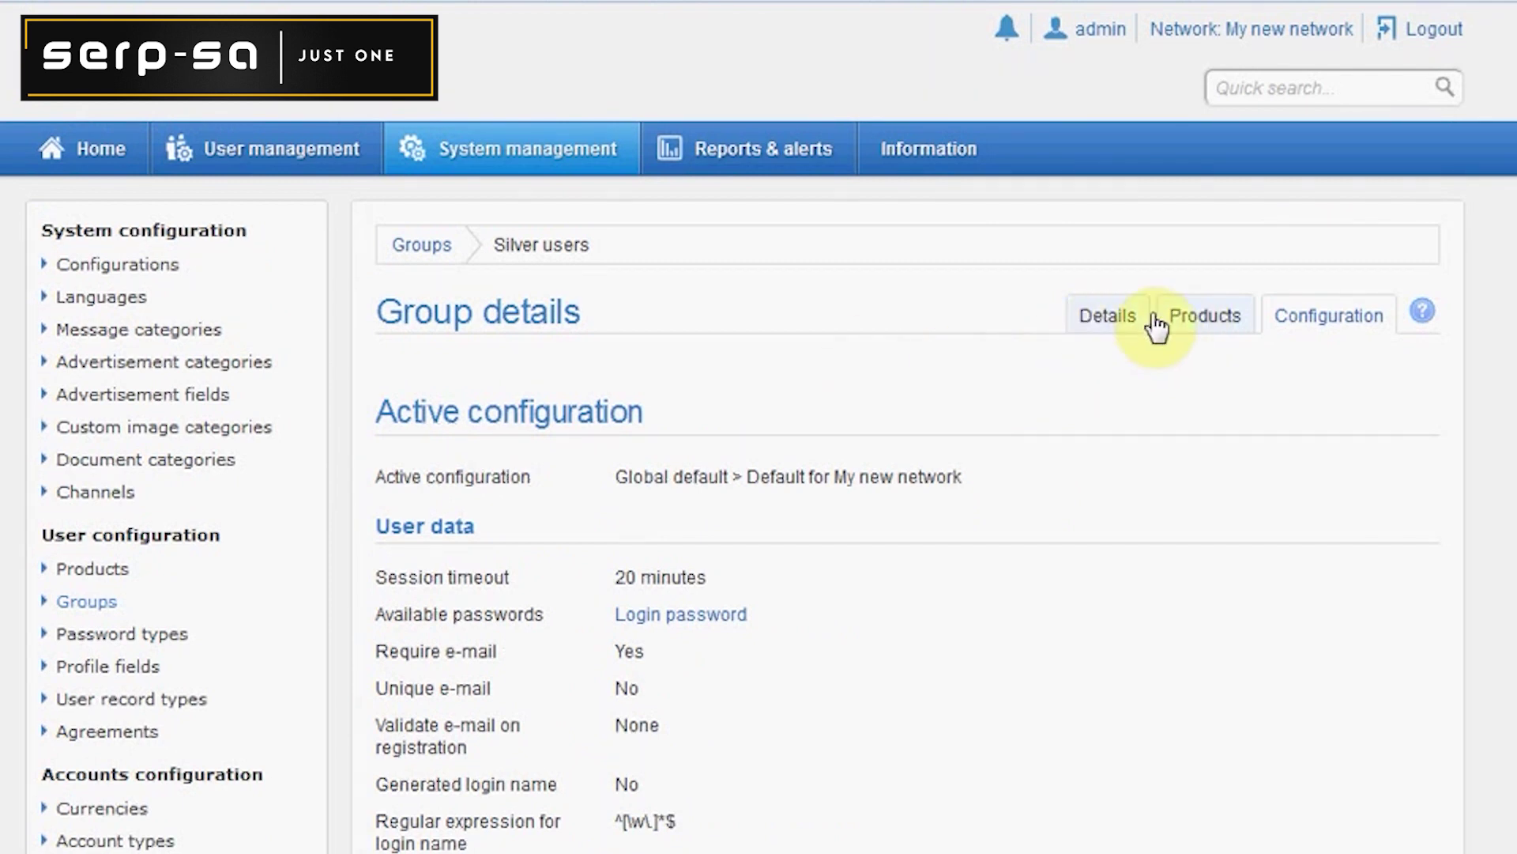
- Start a new administrators group from the groups overview and name it "Limited admins"
click(422, 247)
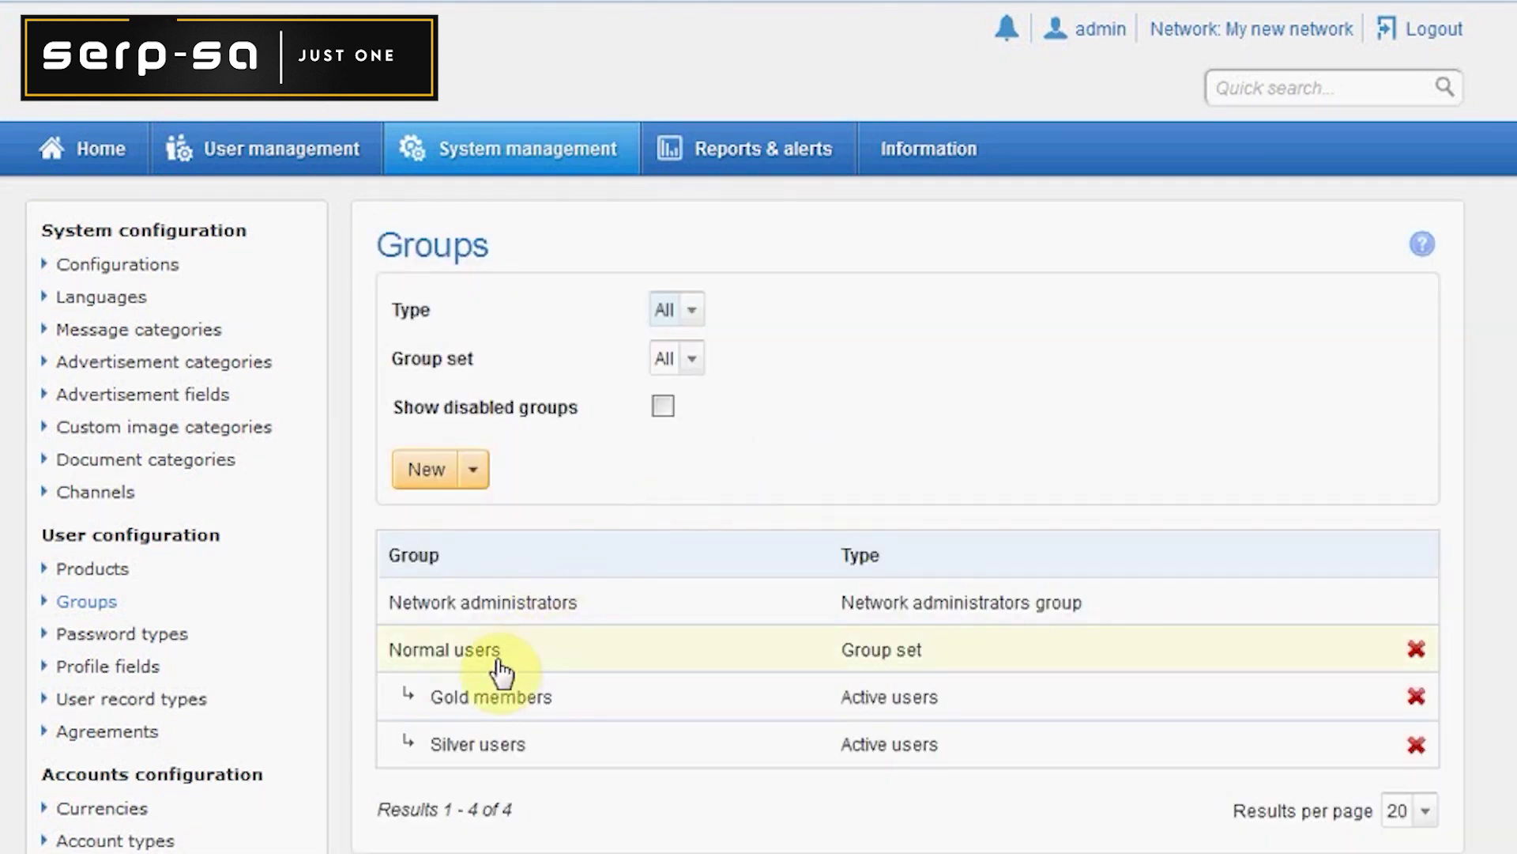
click(469, 471)
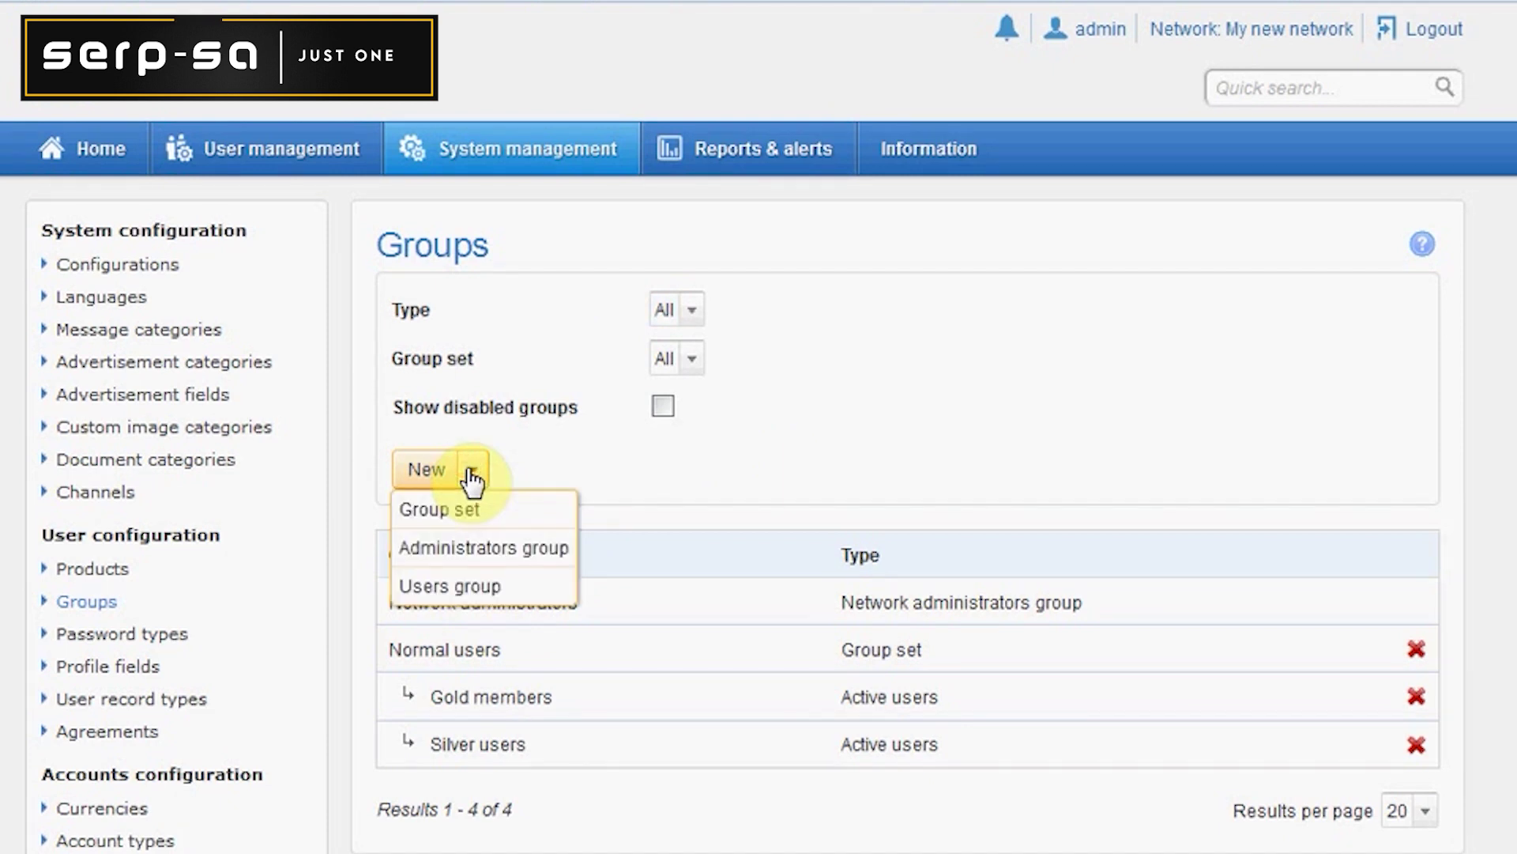
click(472, 547)
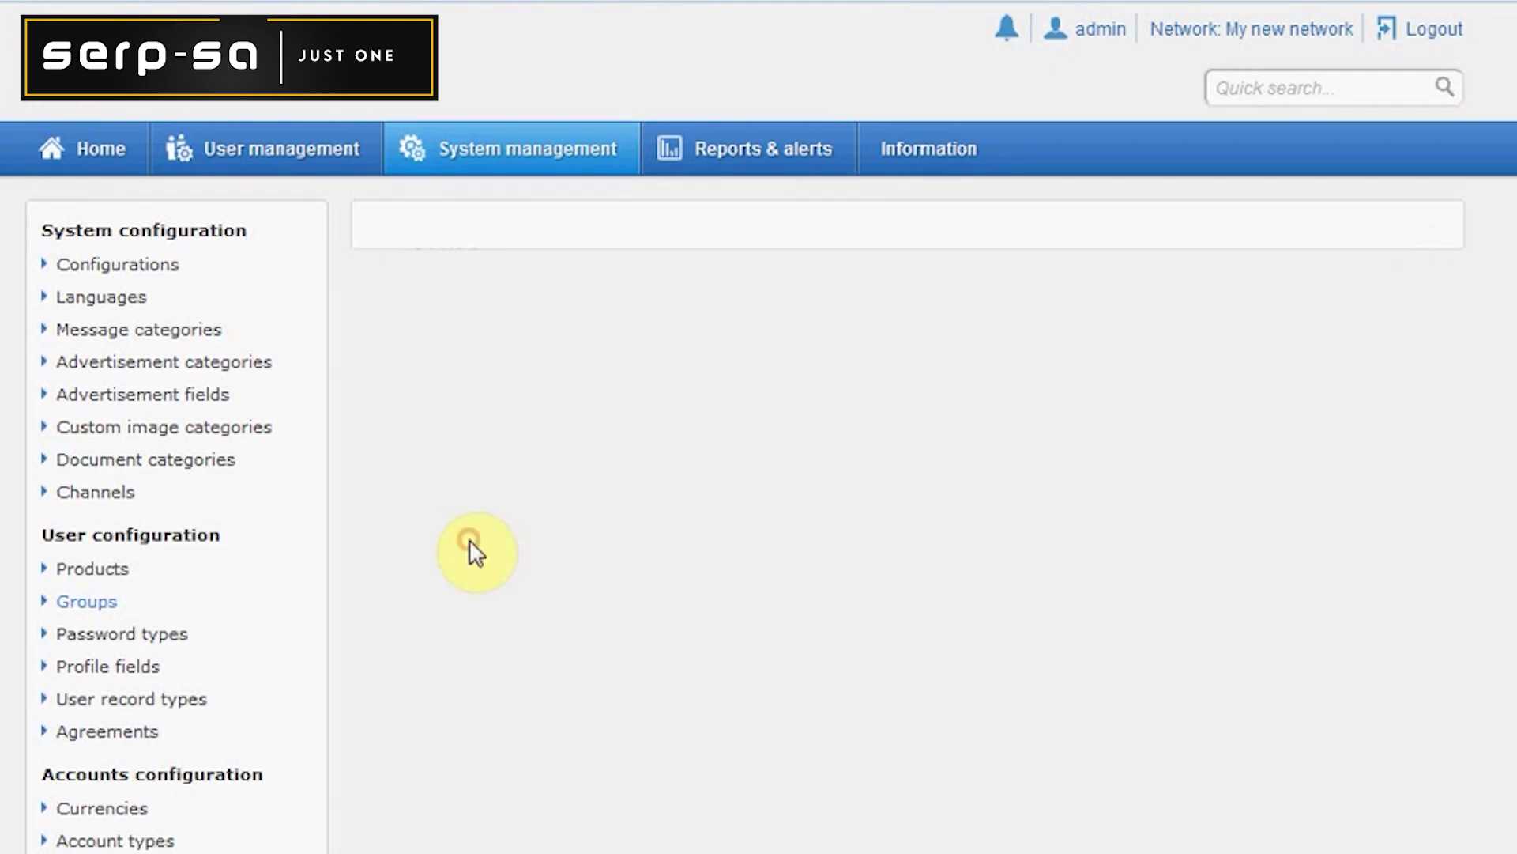
click(745, 476)
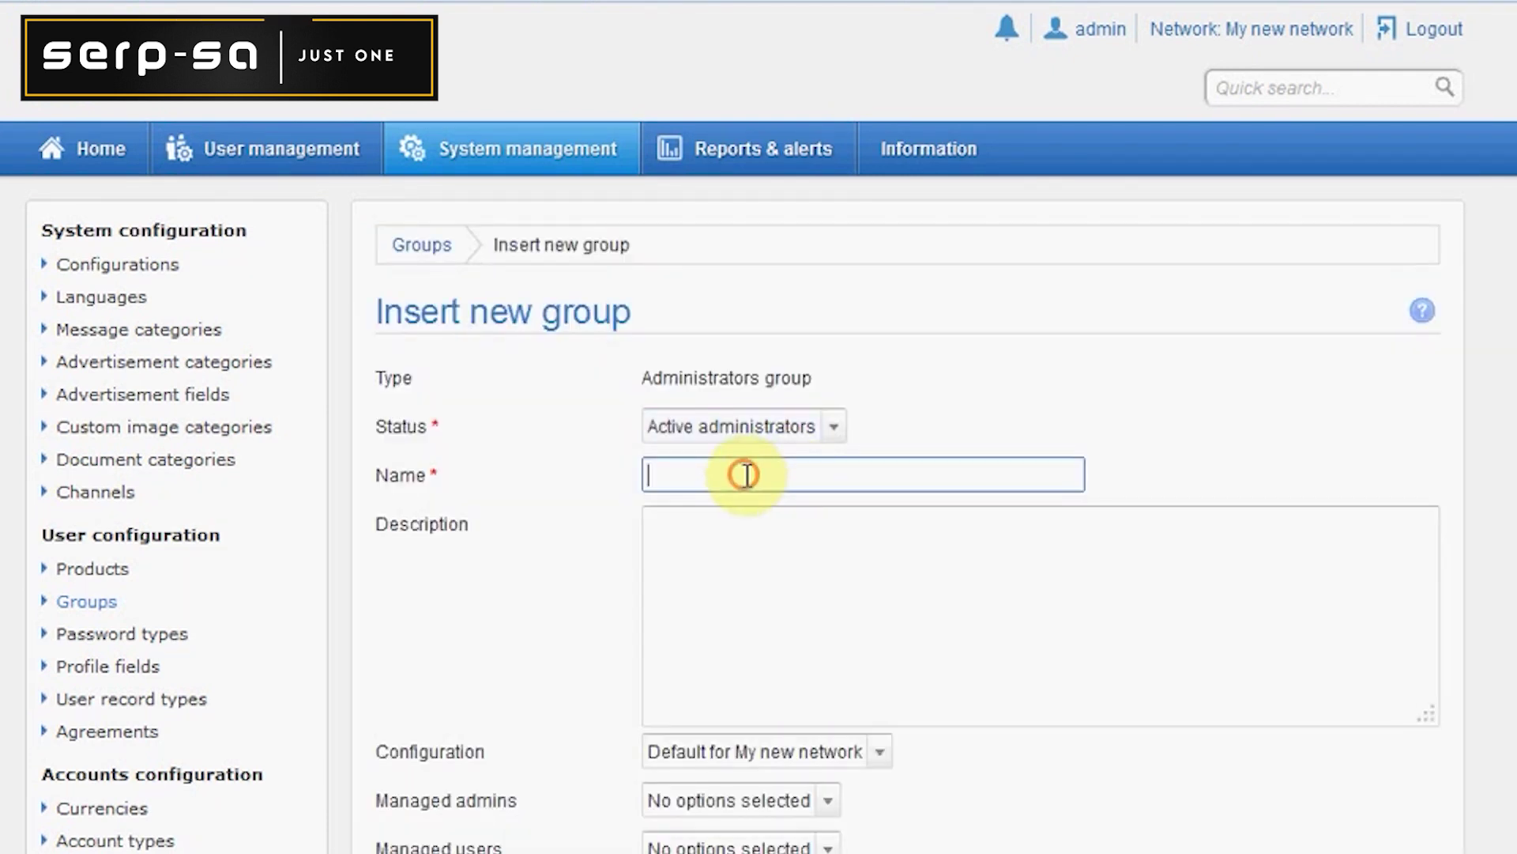
text(Limi)
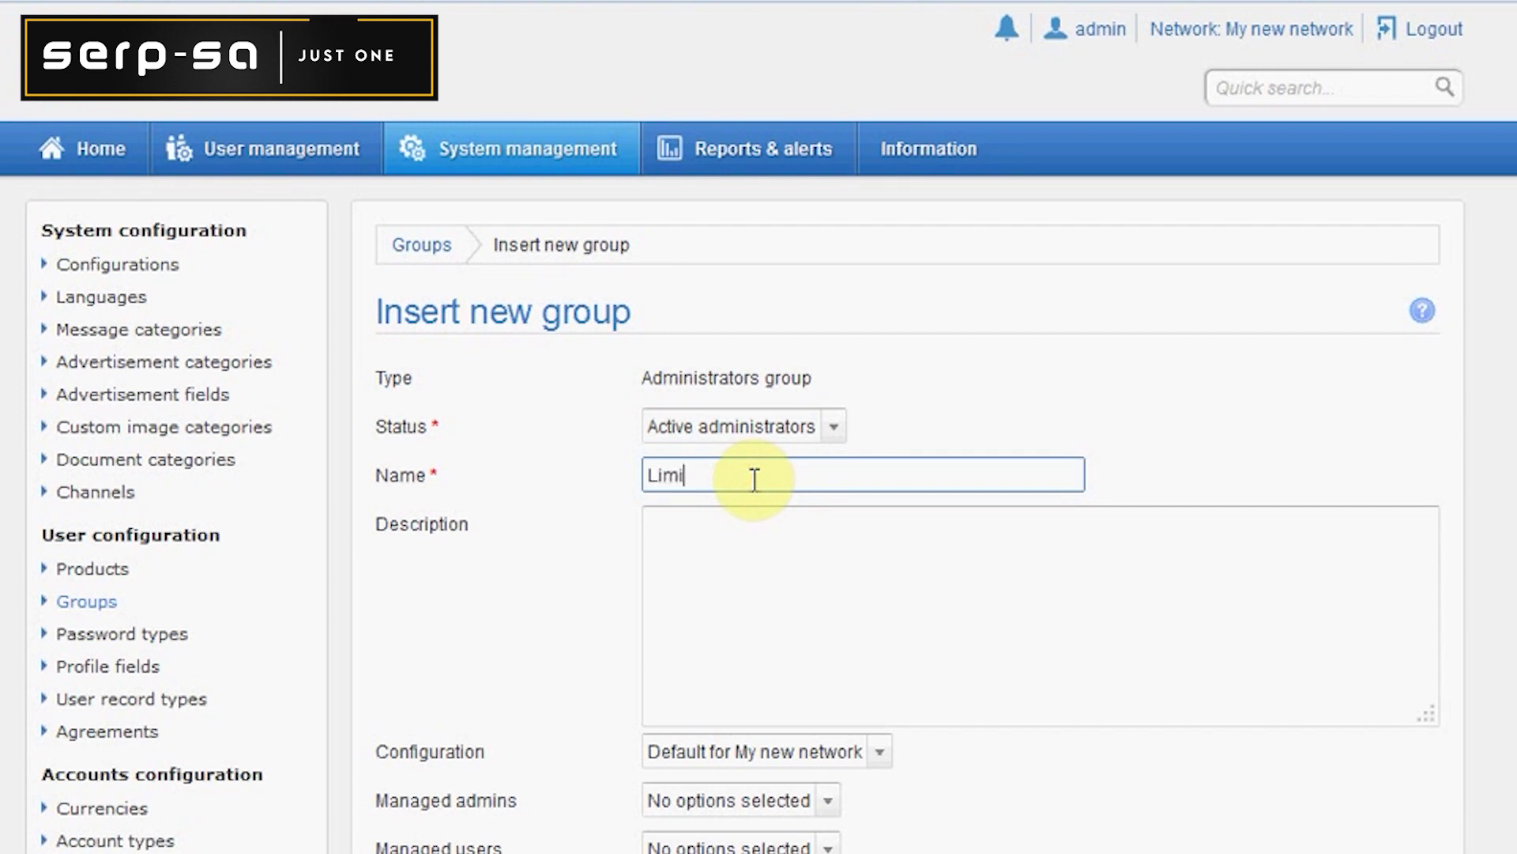
text(ted adm)
click(888, 569)
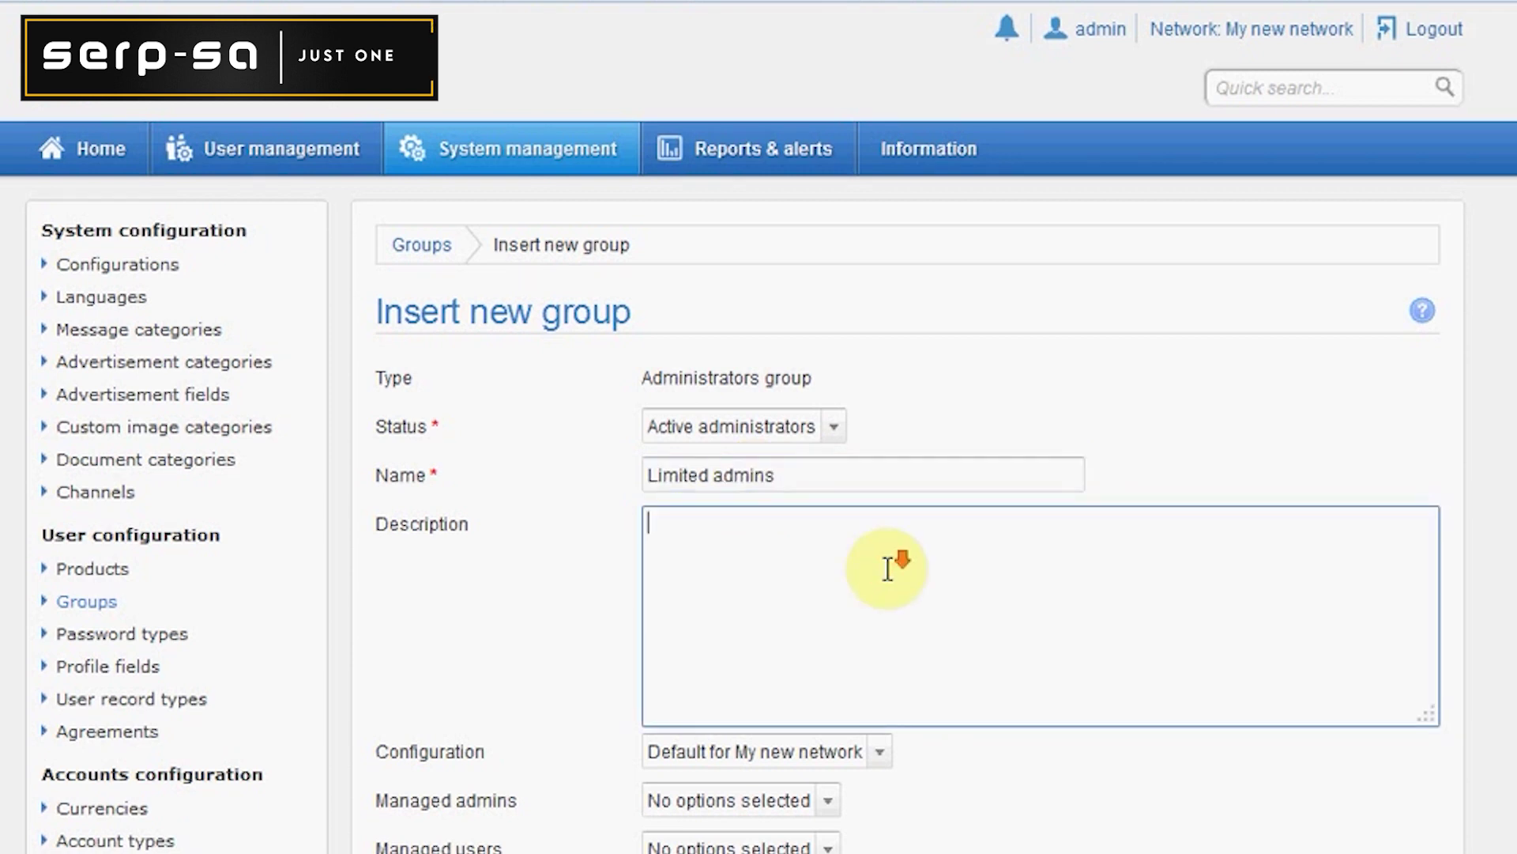
- Look at the administrator groups offered as managed admins for the new group, leaving none selected
scroll(882, 561, down, 4)
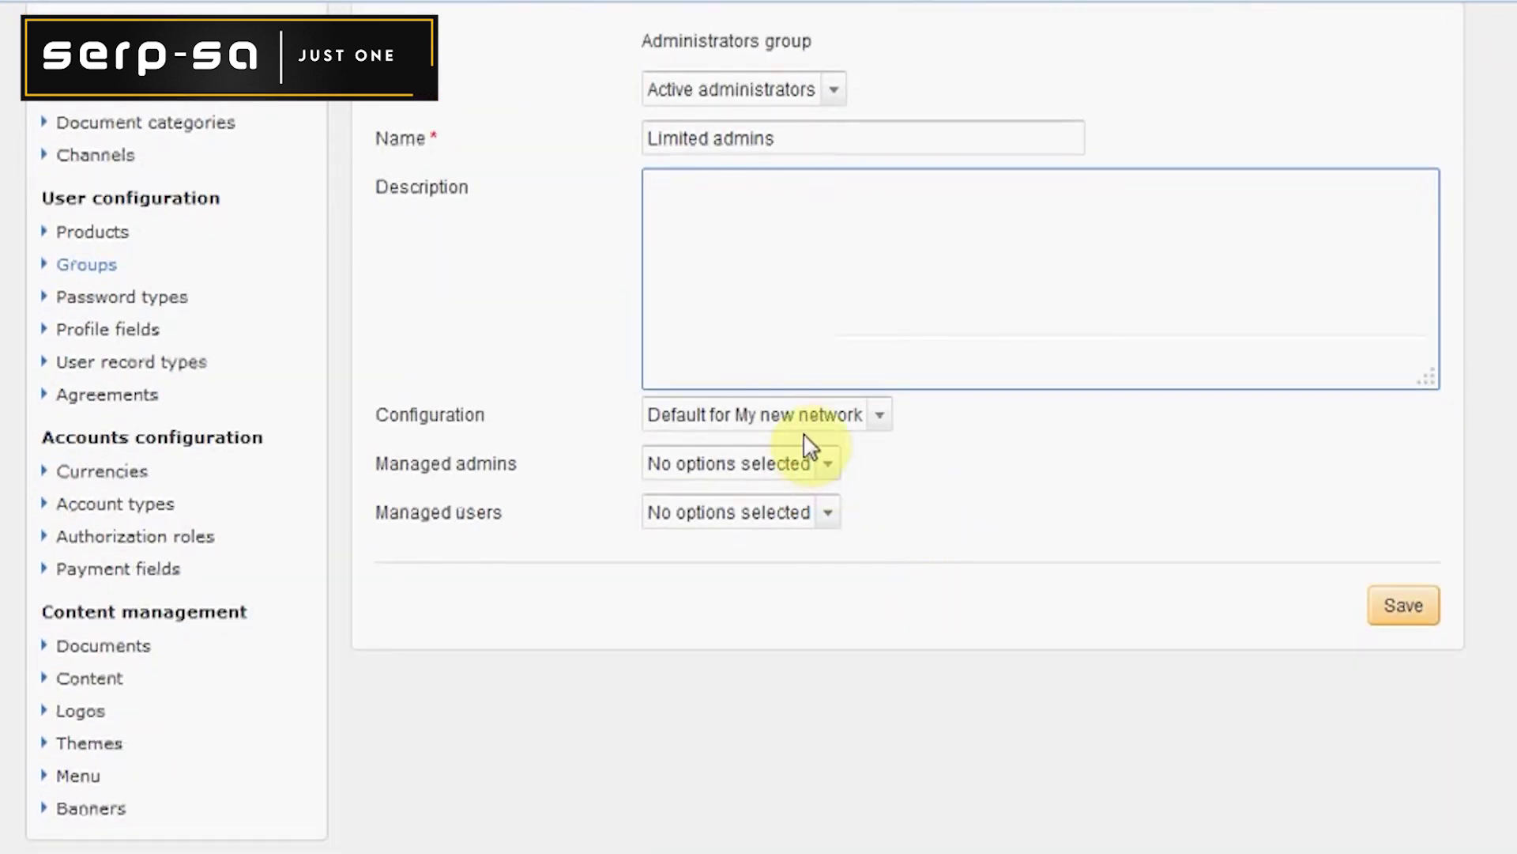
click(771, 465)
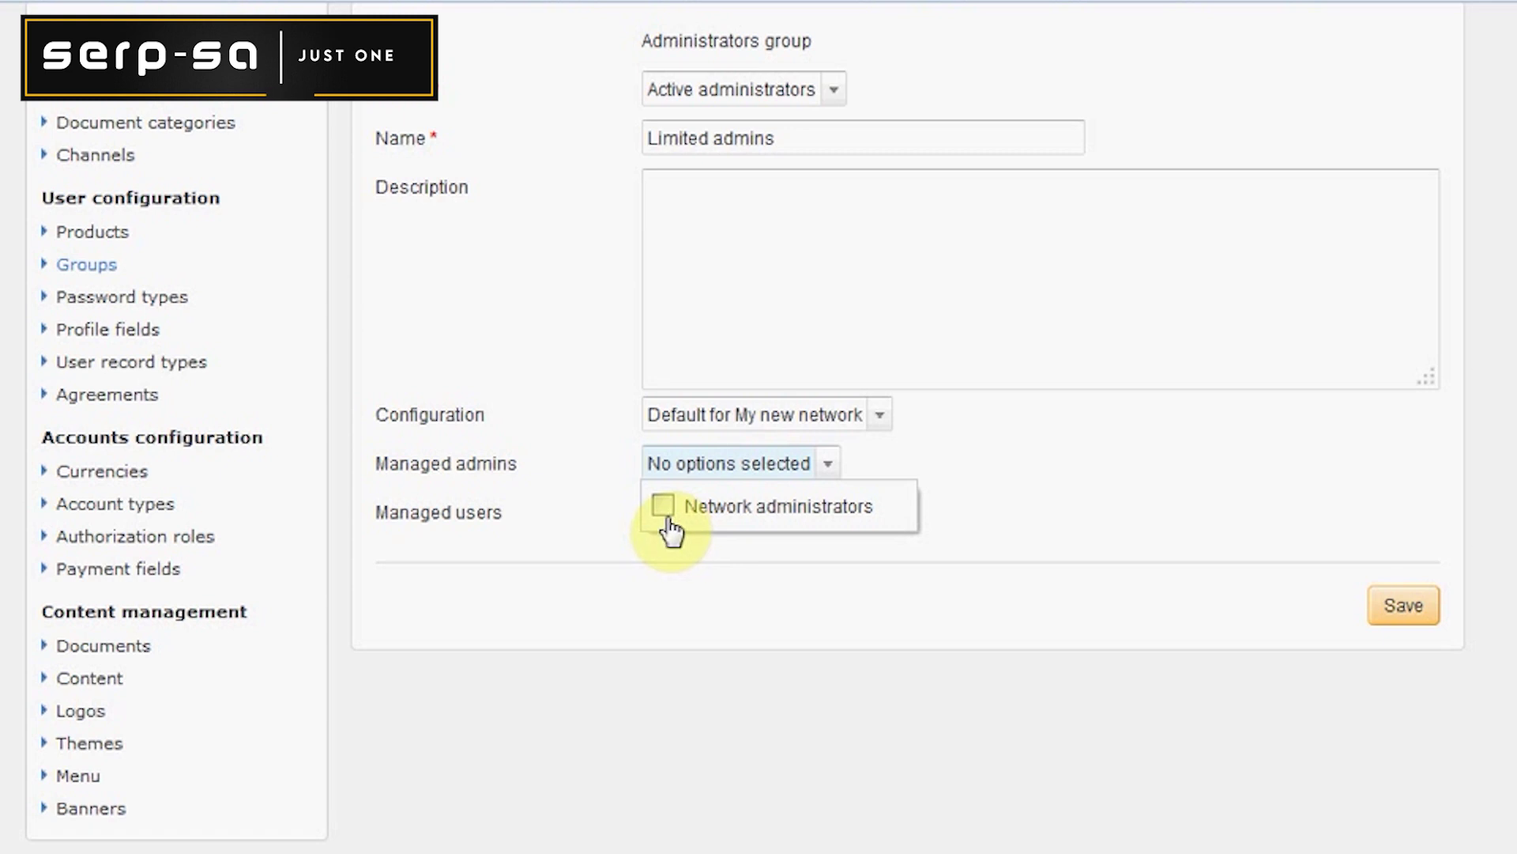
click(997, 449)
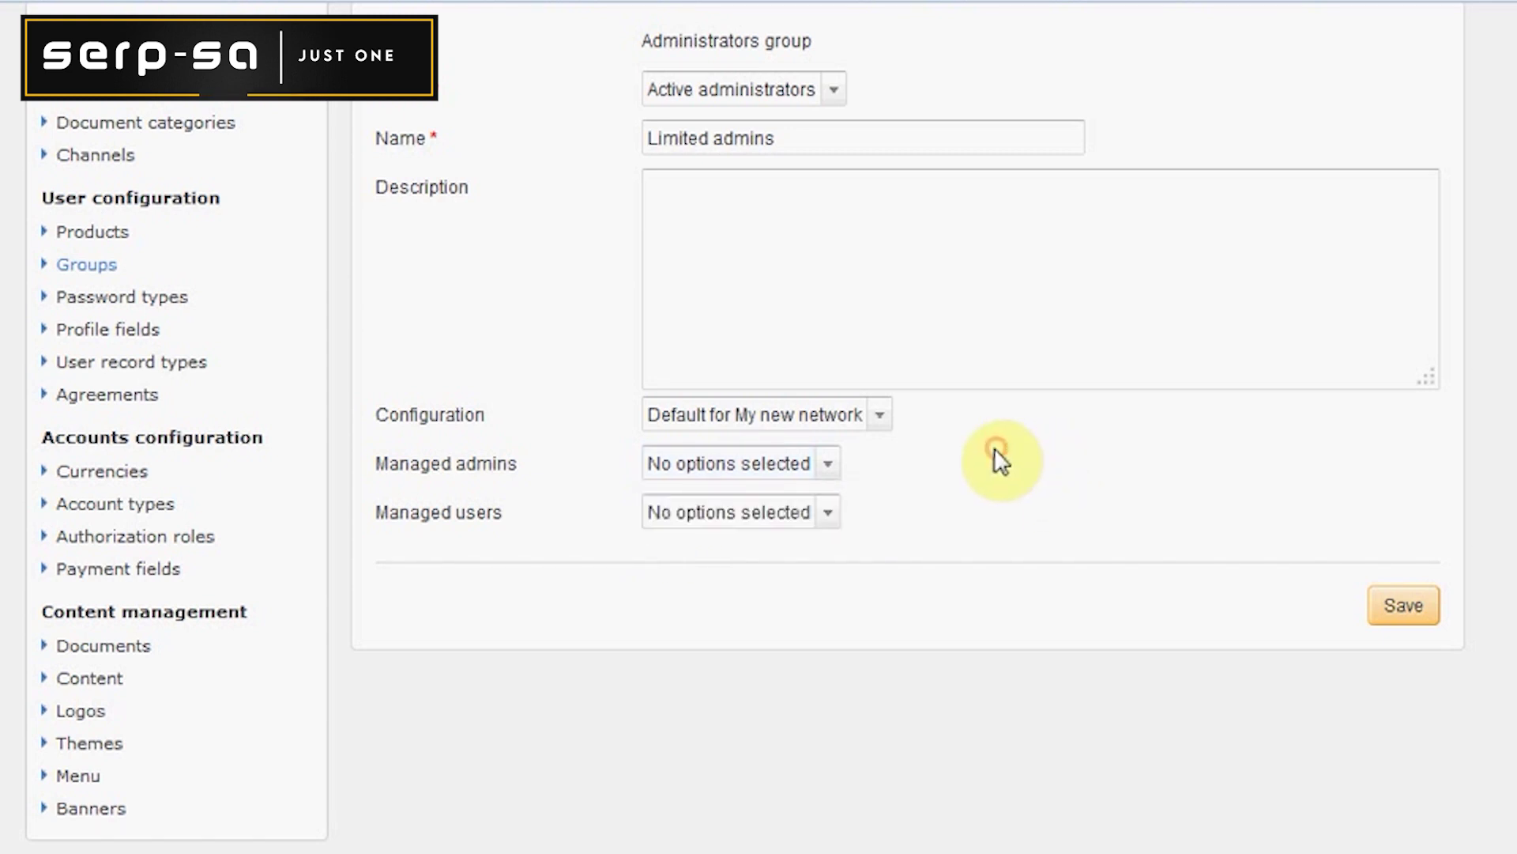
click(773, 465)
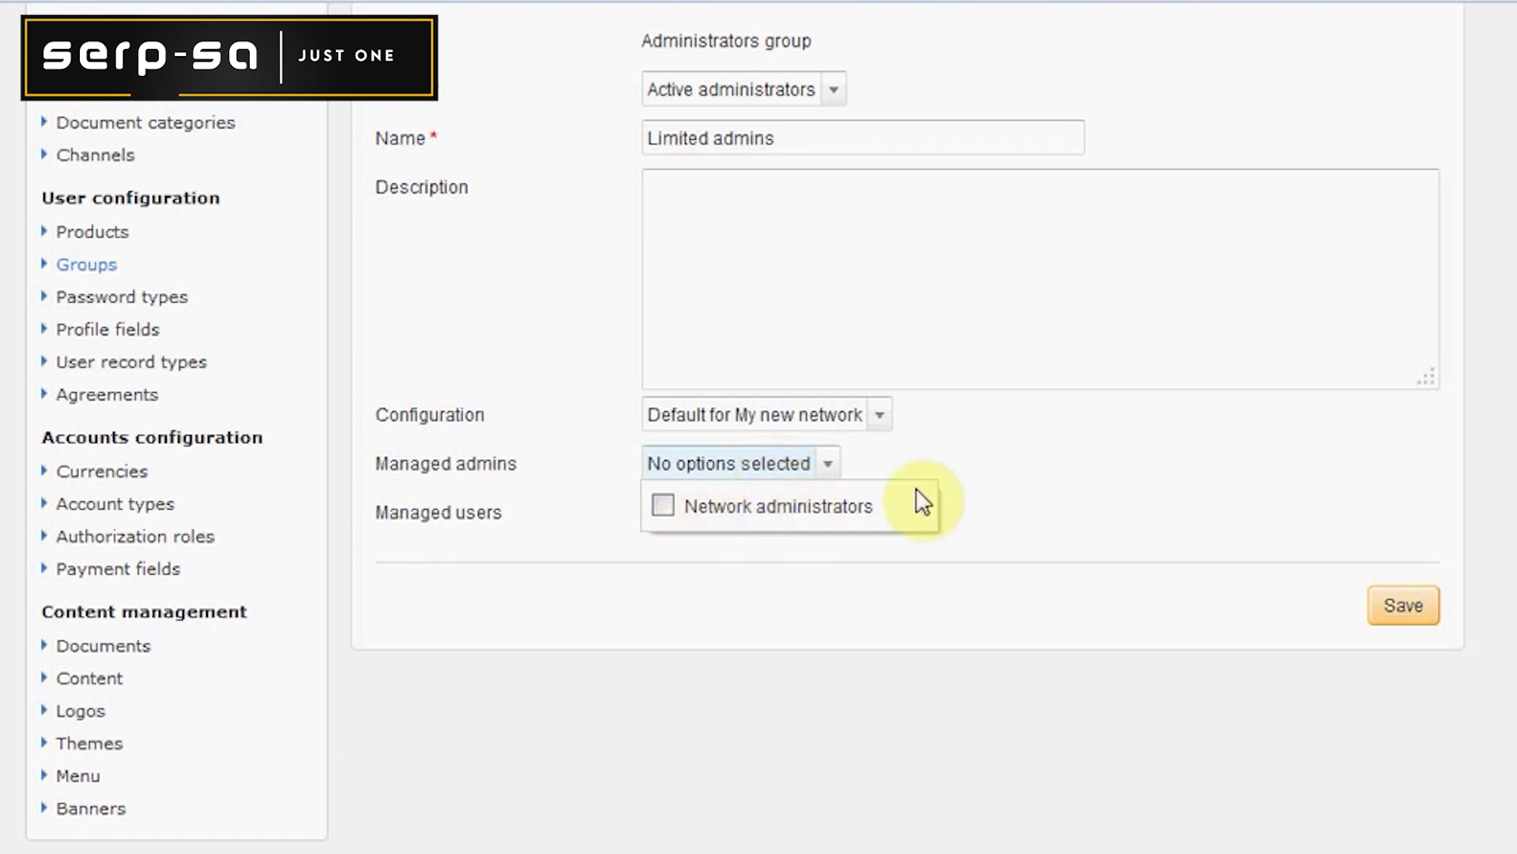
click(989, 435)
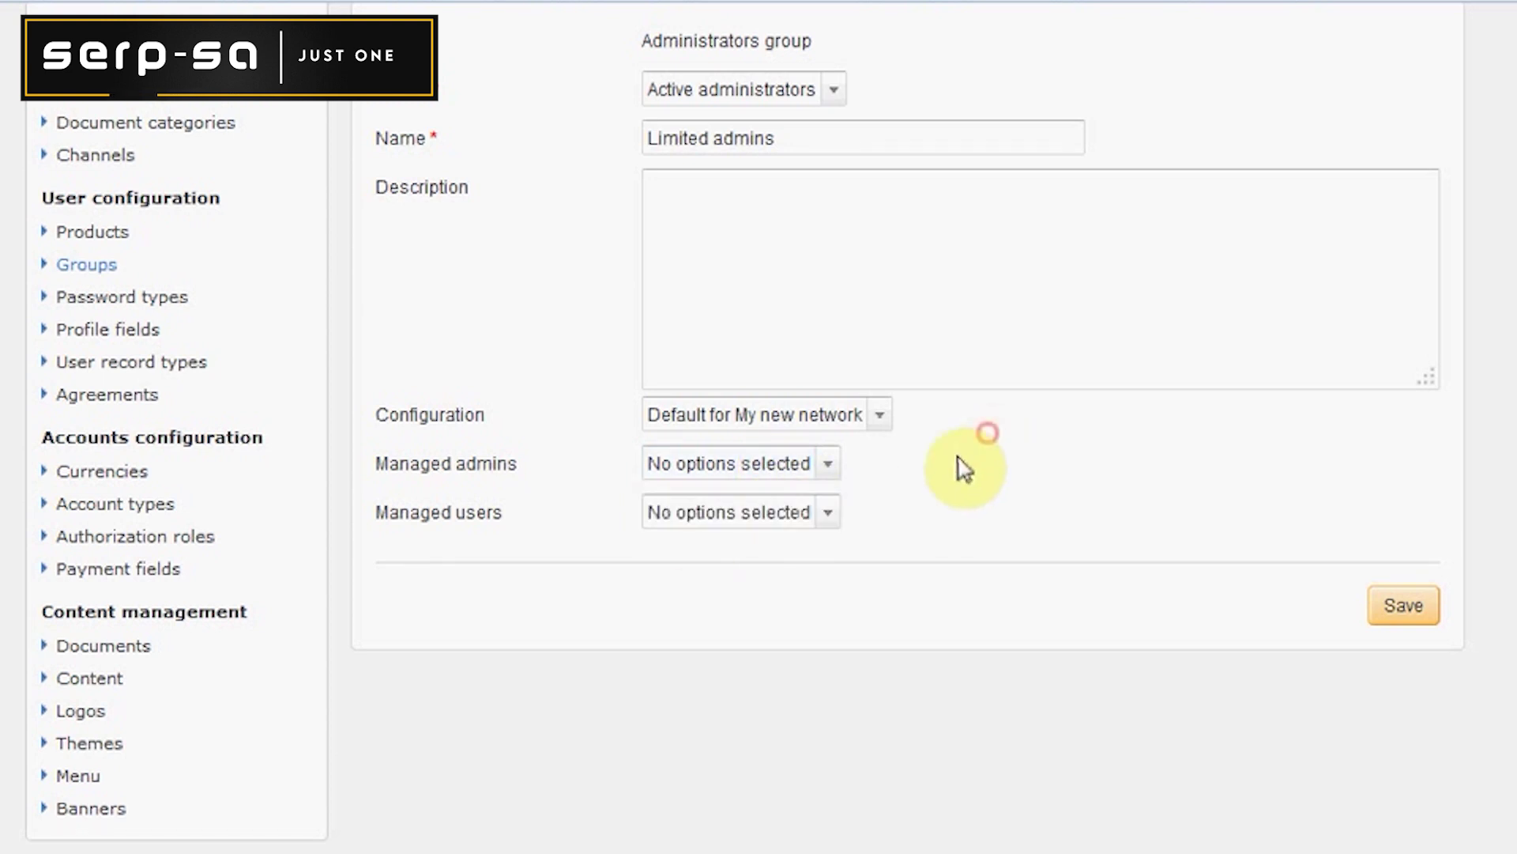
- Set Gold members and Silver users as the managed users of the Limited admins group and save
click(770, 518)
click(711, 558)
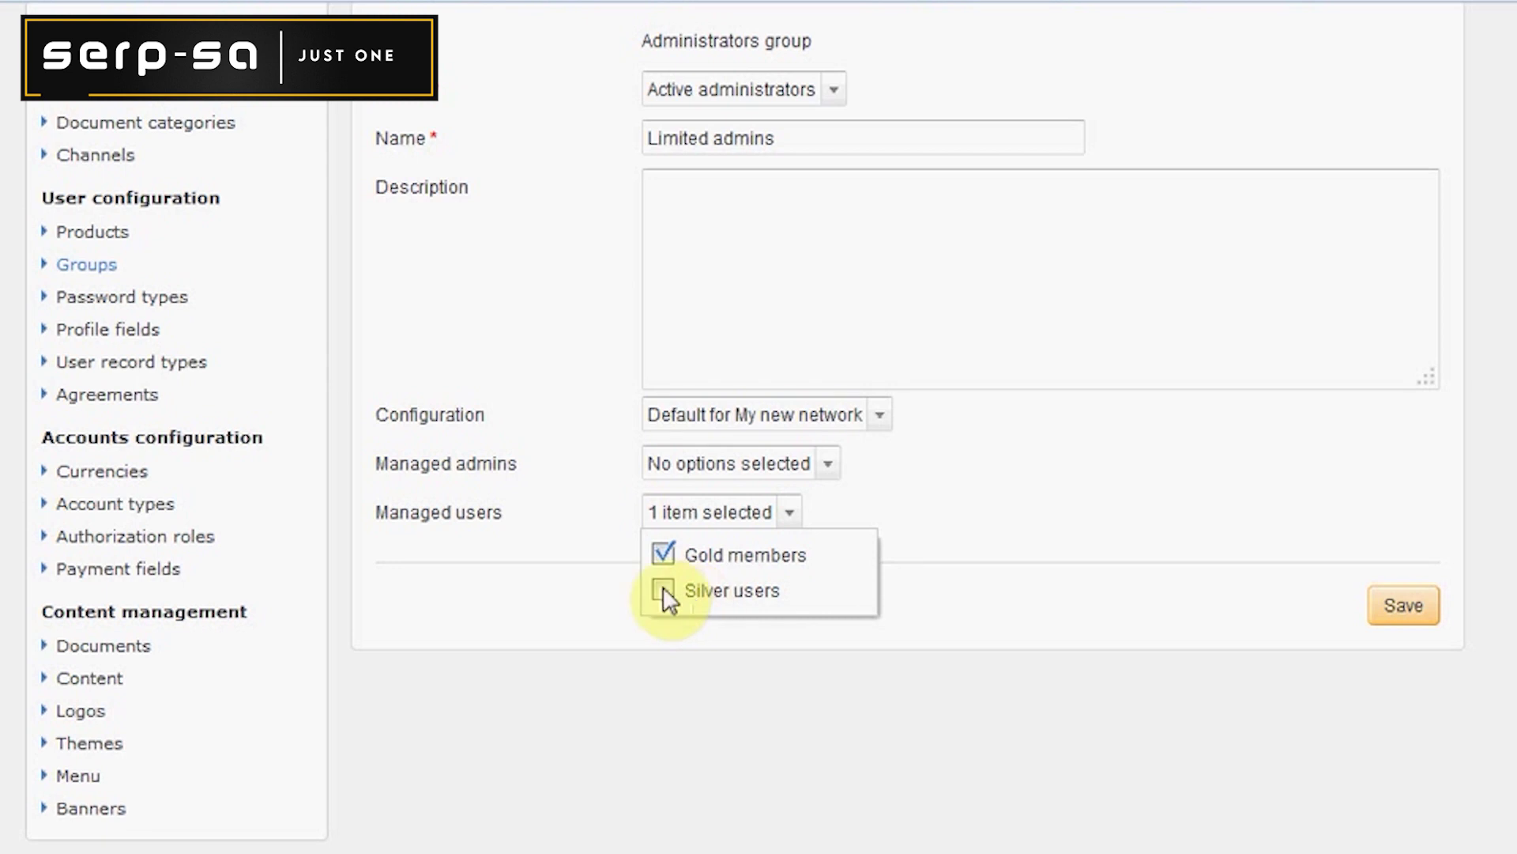
click(666, 593)
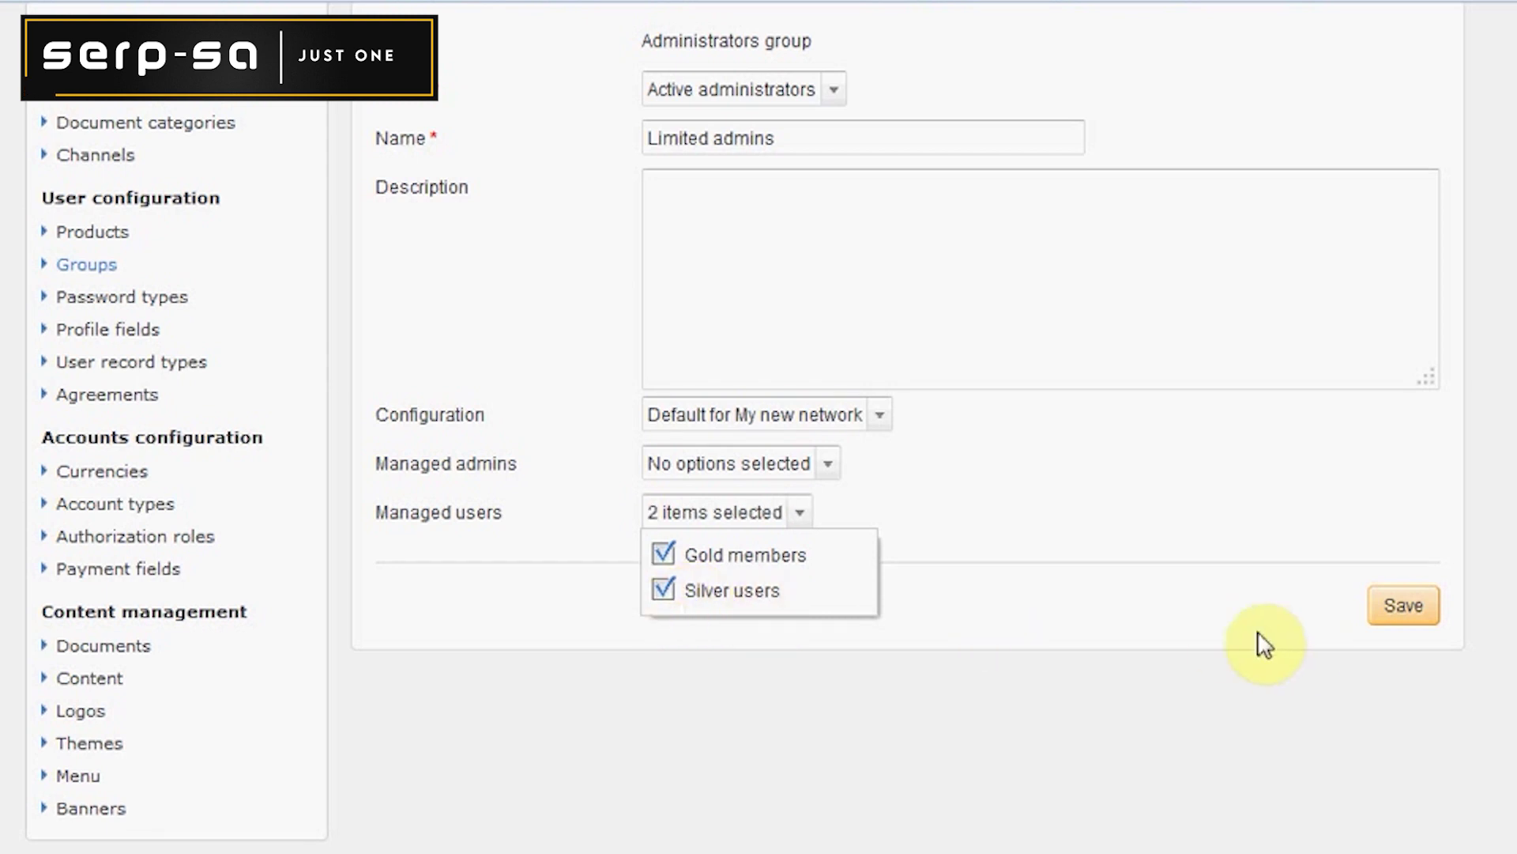
click(1427, 616)
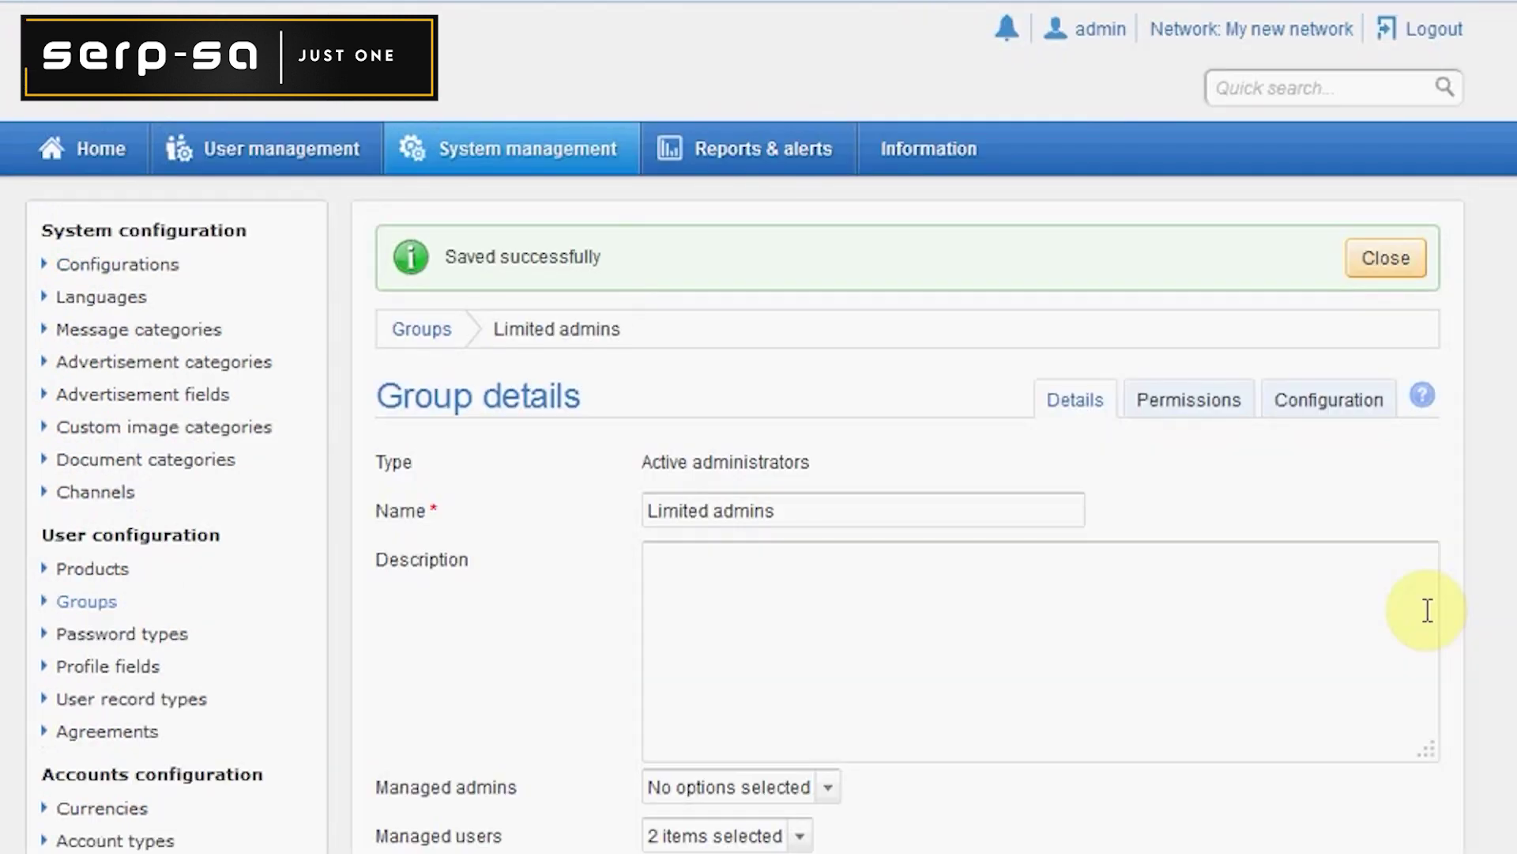
- Examine the Limited admins group's details and its permissions for configuration, system, accounts and user management
scroll(1083, 620, down, 3)
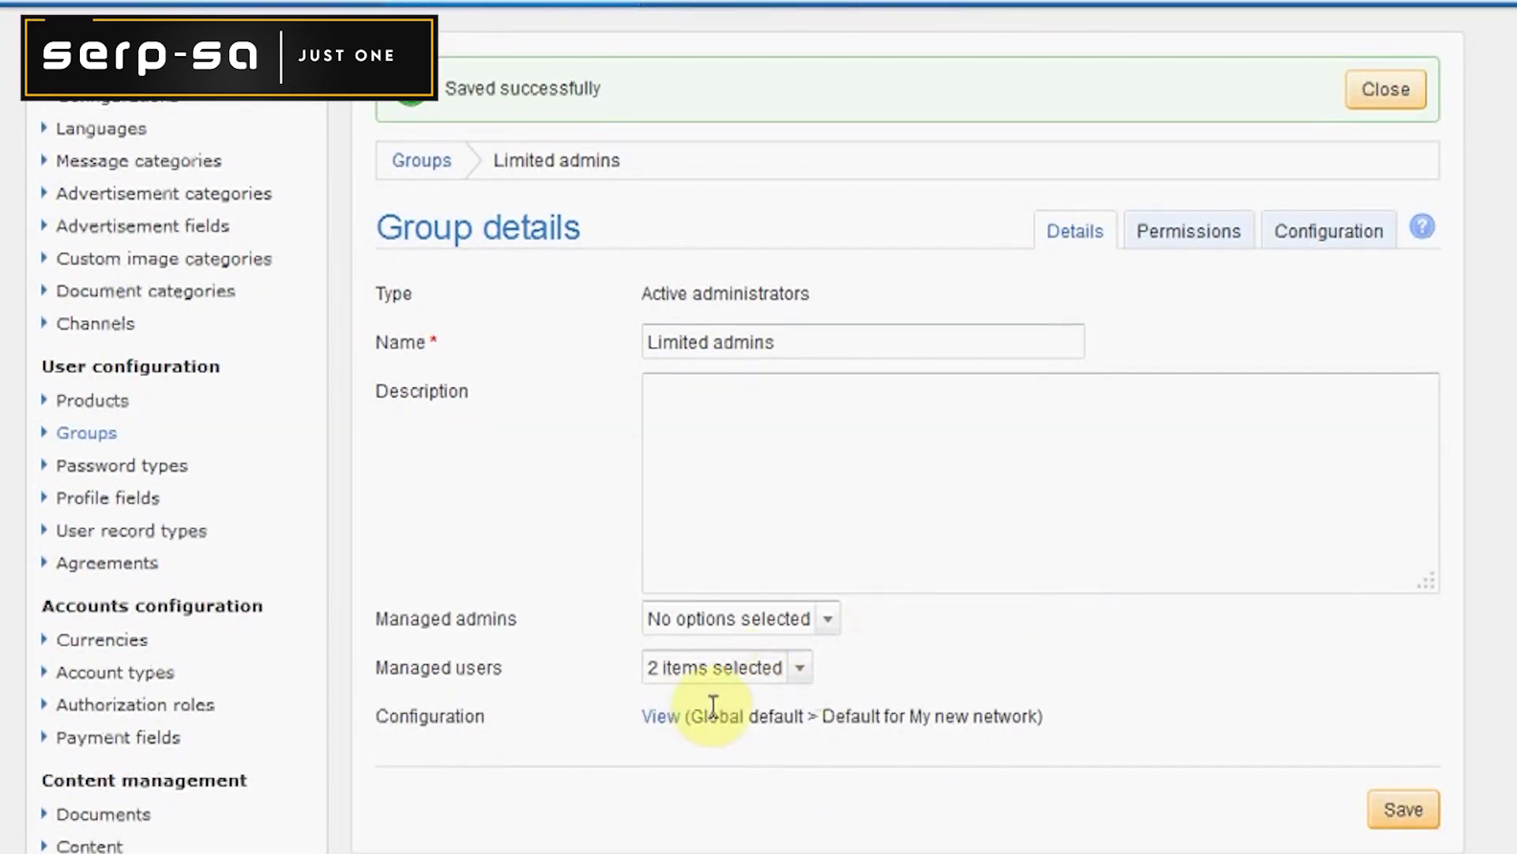
click(1182, 239)
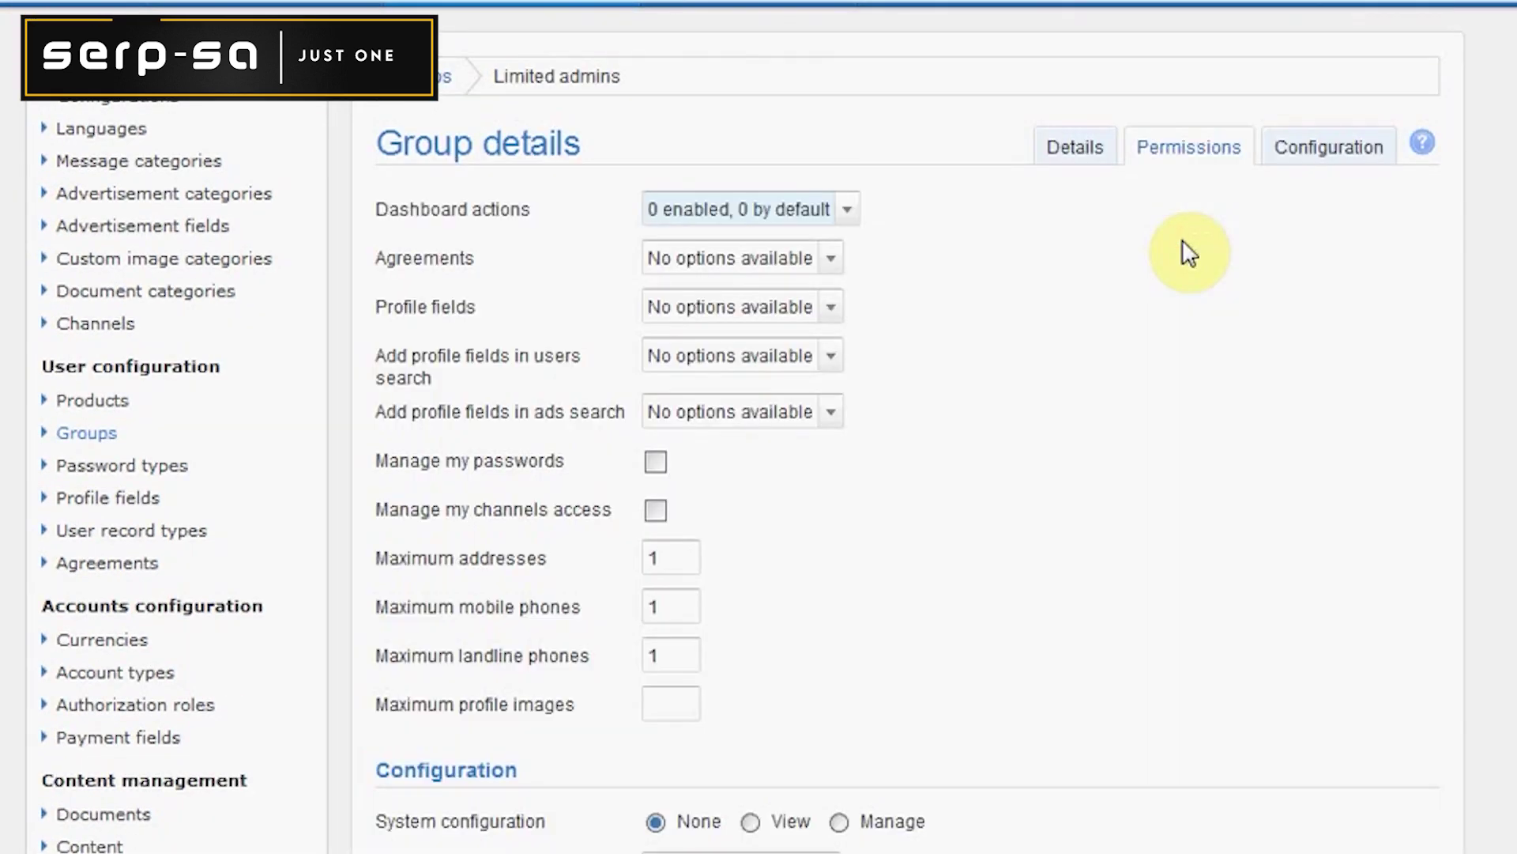
scroll(1160, 285, down, 8)
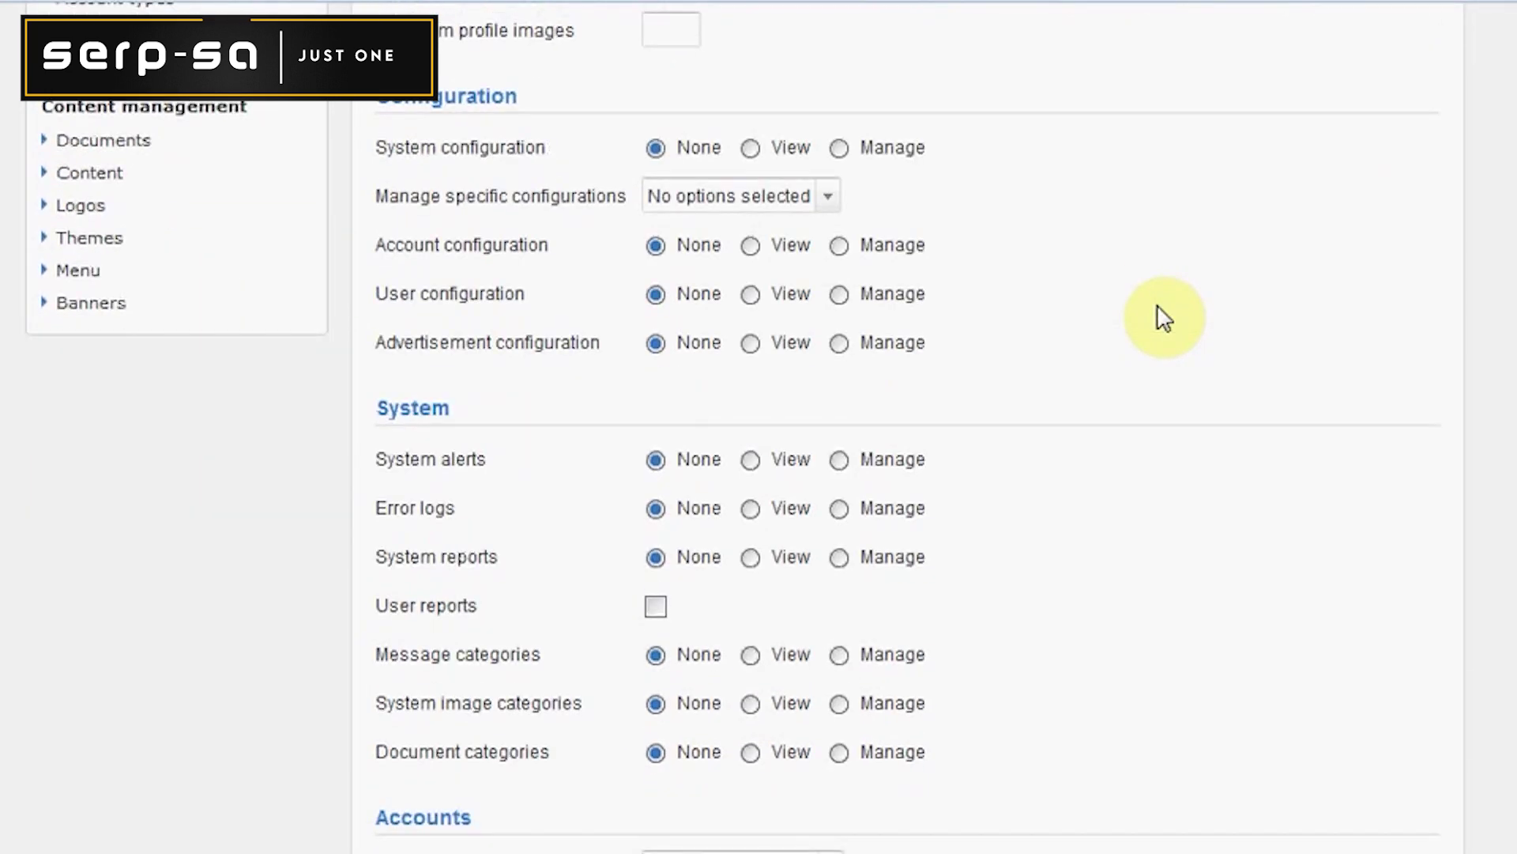
scroll(1149, 340, down, 8)
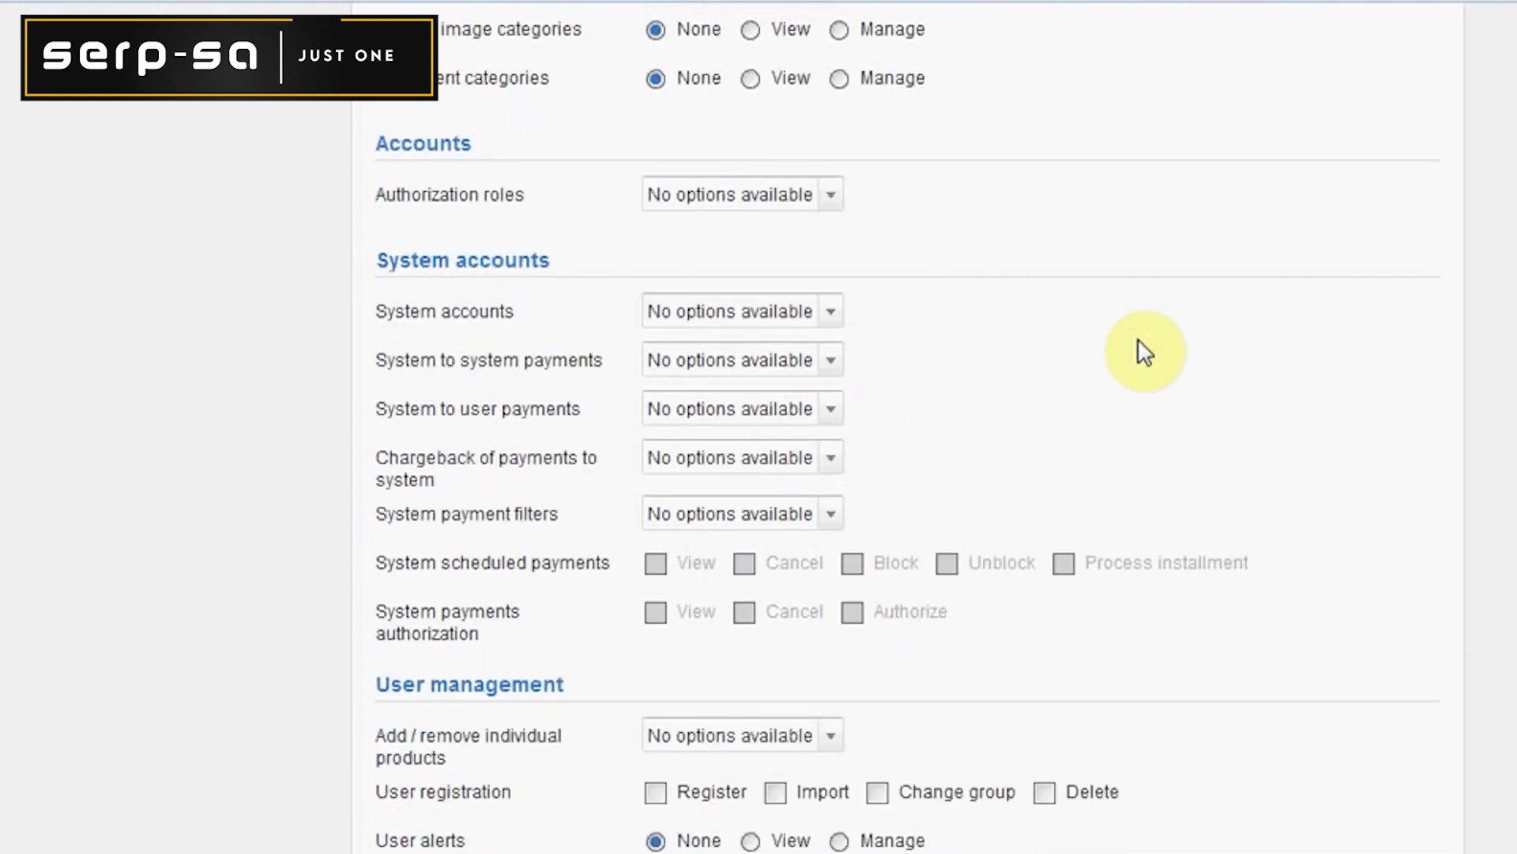
scroll(1234, 483, down, 1)
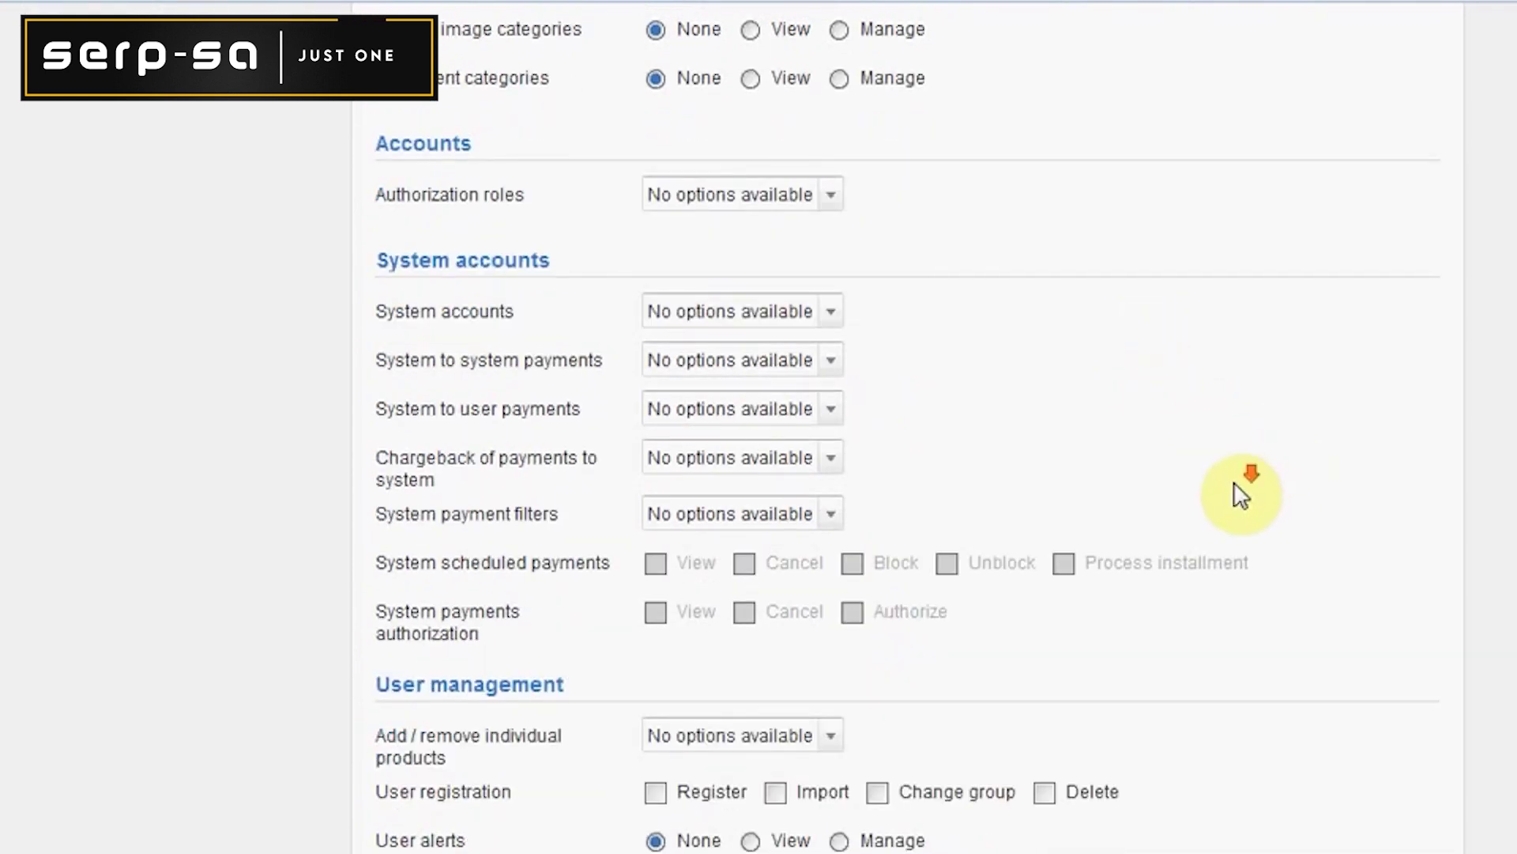
scroll(1235, 484, down, 9)
scroll(1233, 497, up, 20)
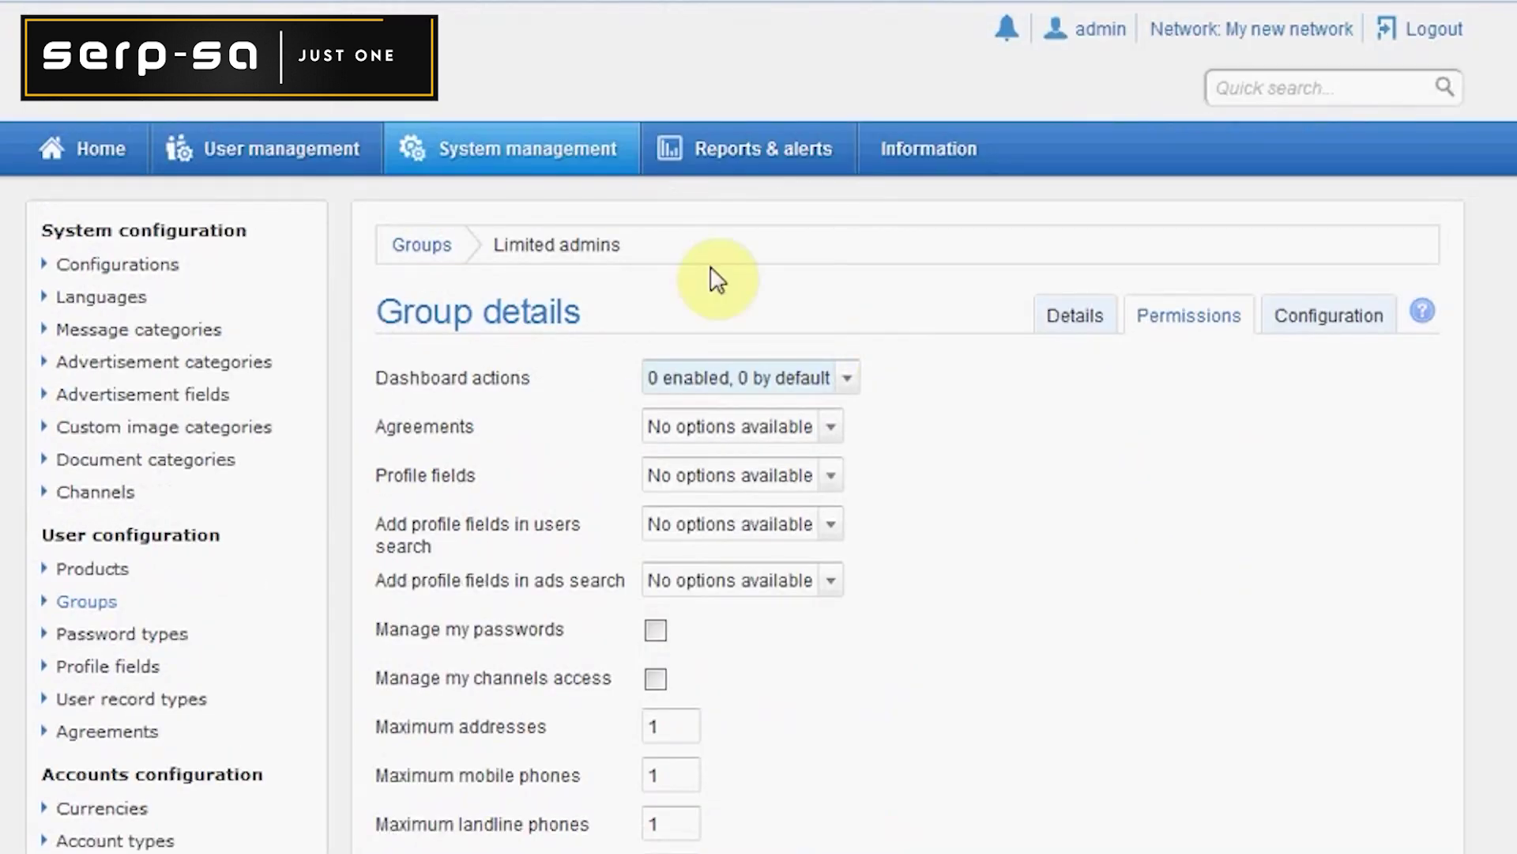
click(1075, 316)
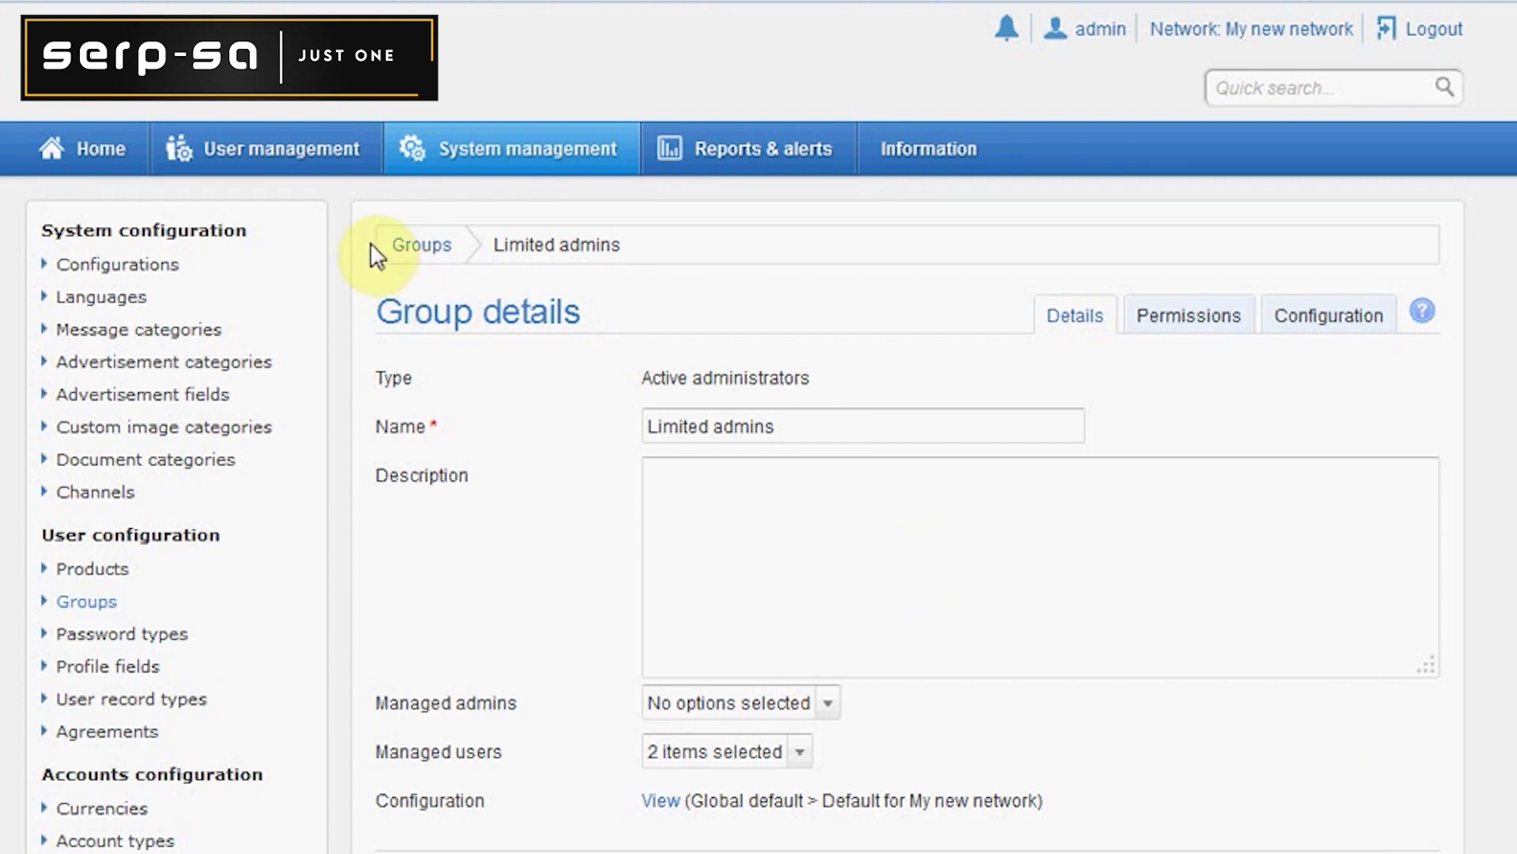
- Start a new users group from the groups overview and set its status to Removed users
click(422, 246)
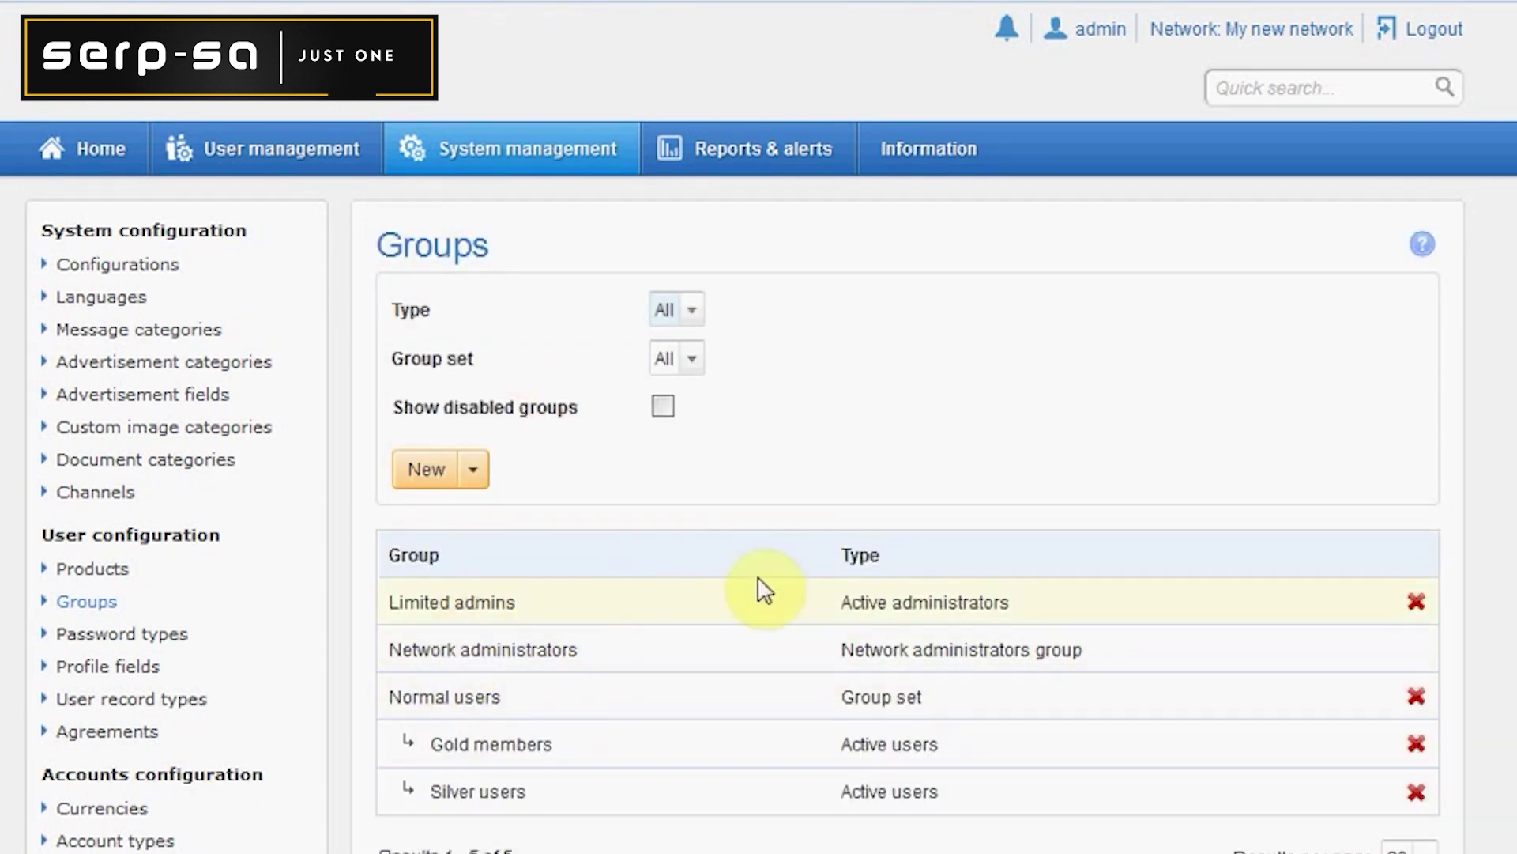
scroll(772, 615, down, 2)
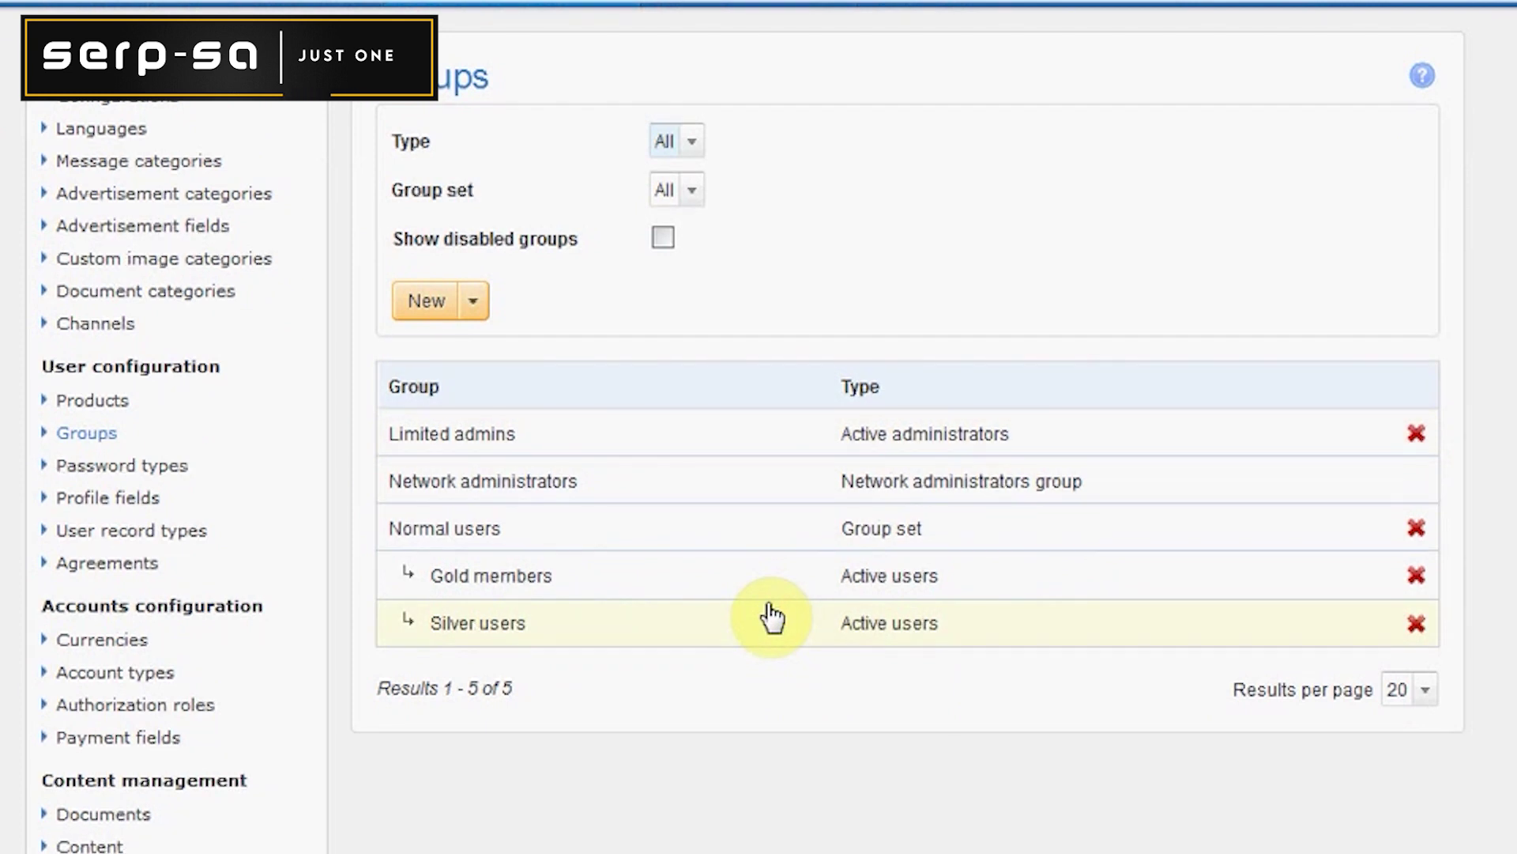
click(474, 305)
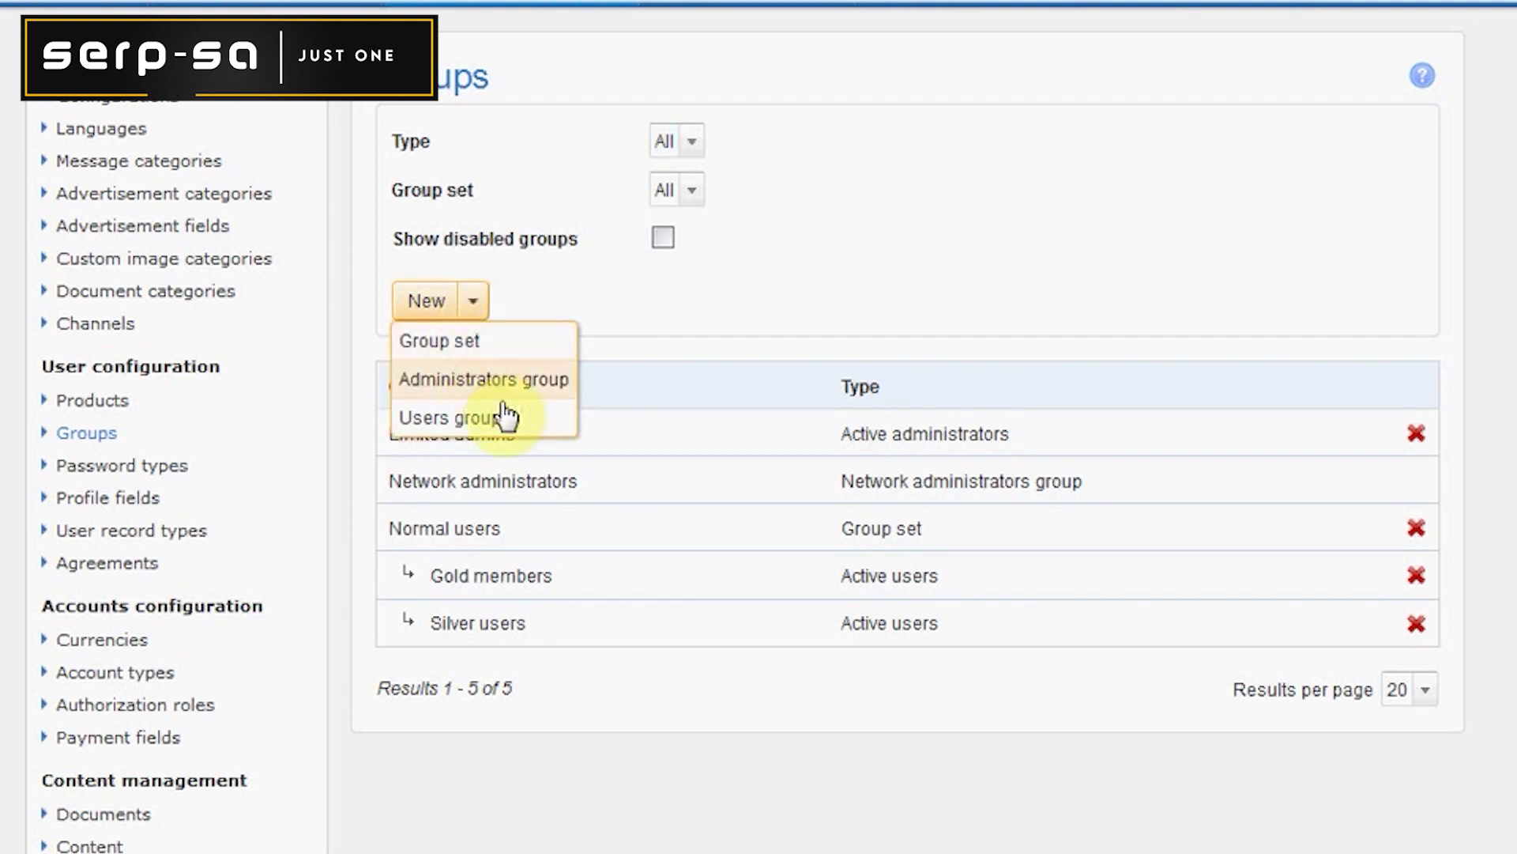
click(485, 424)
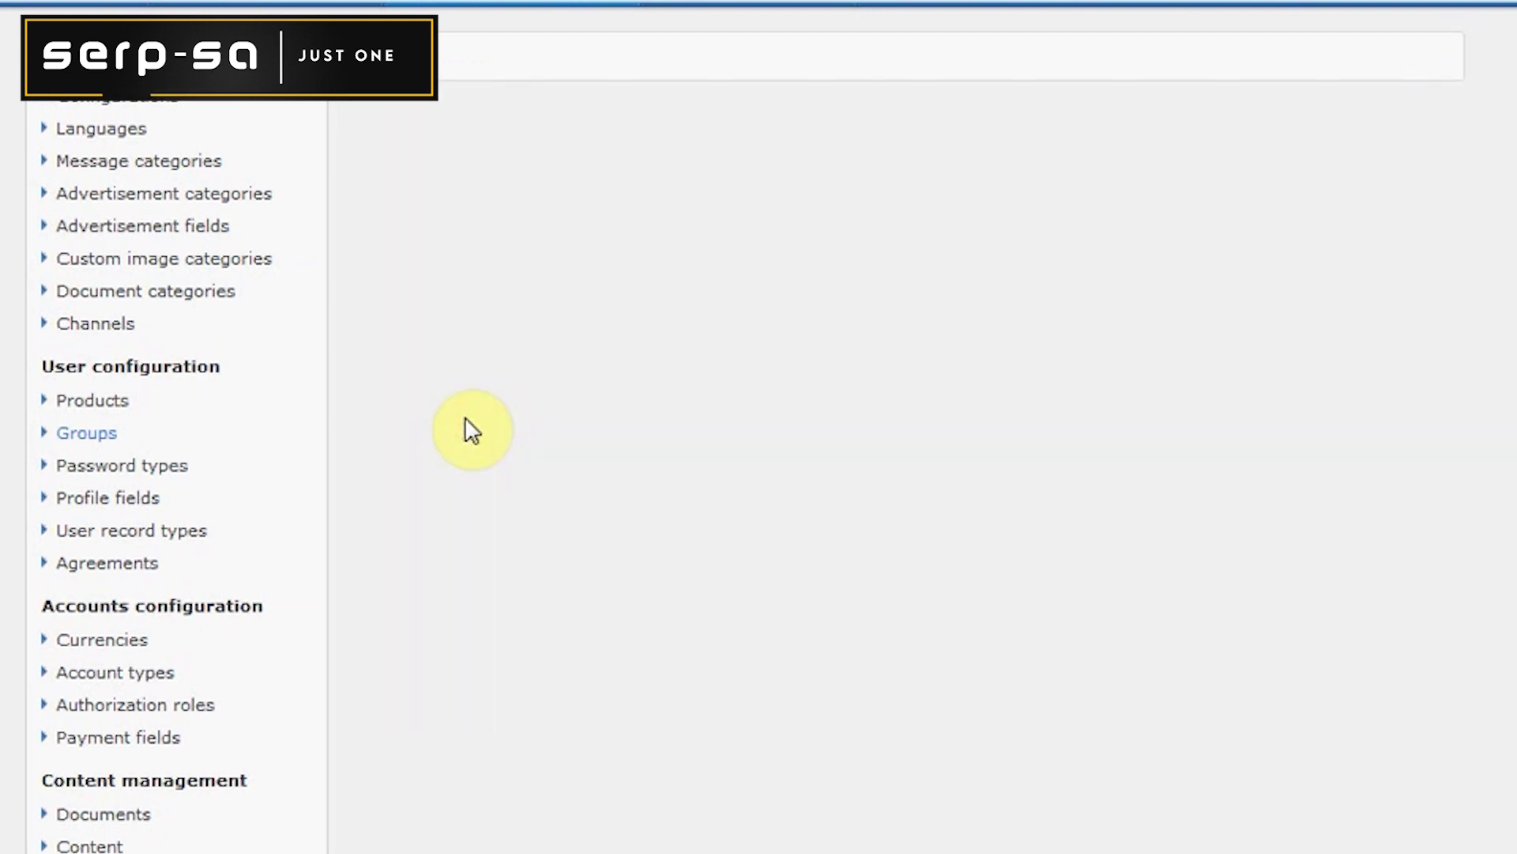
click(741, 429)
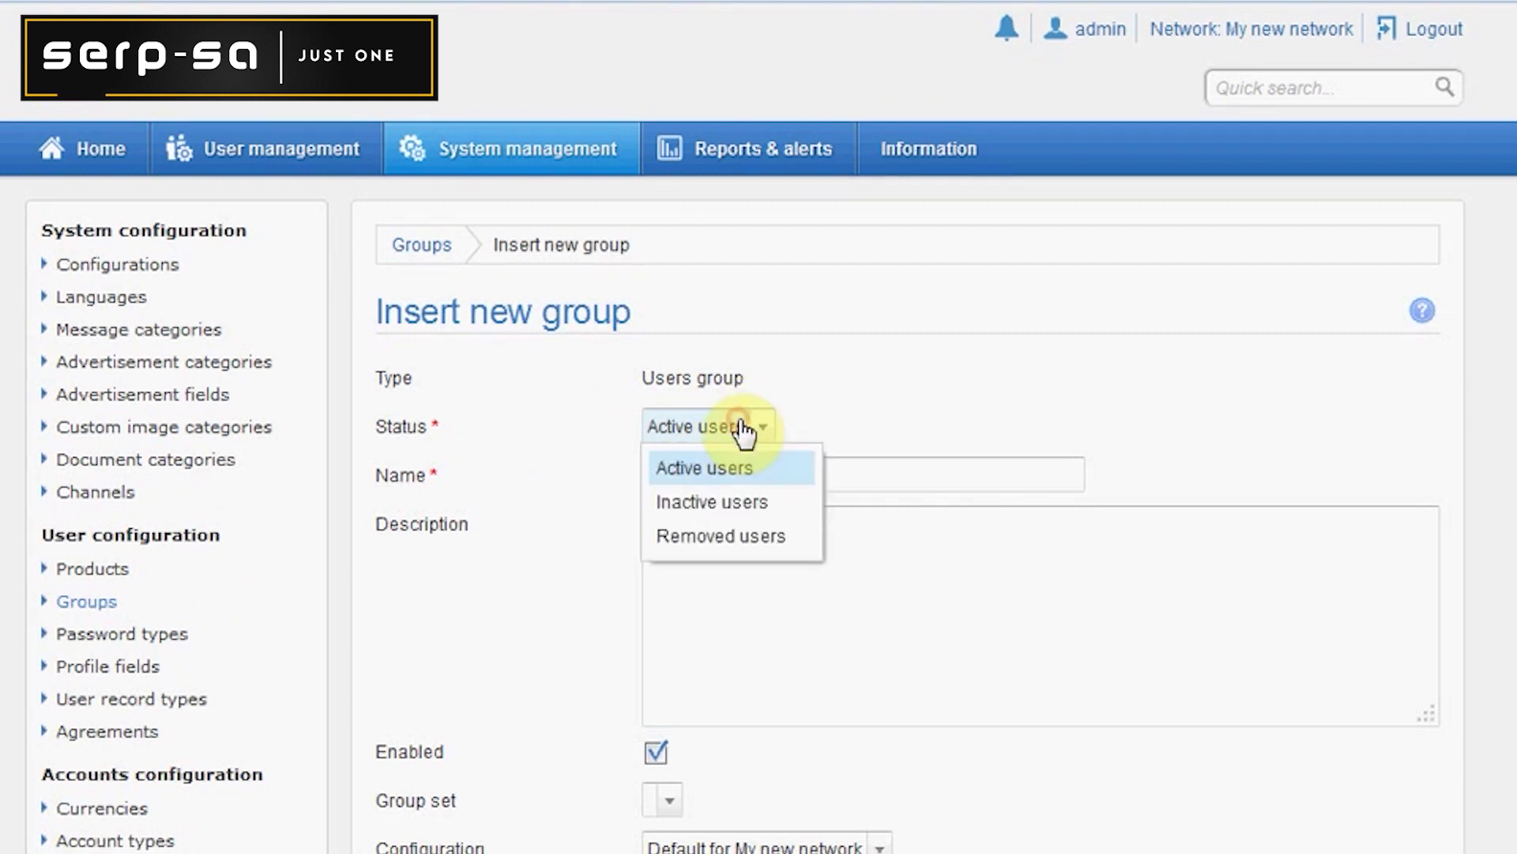
click(725, 539)
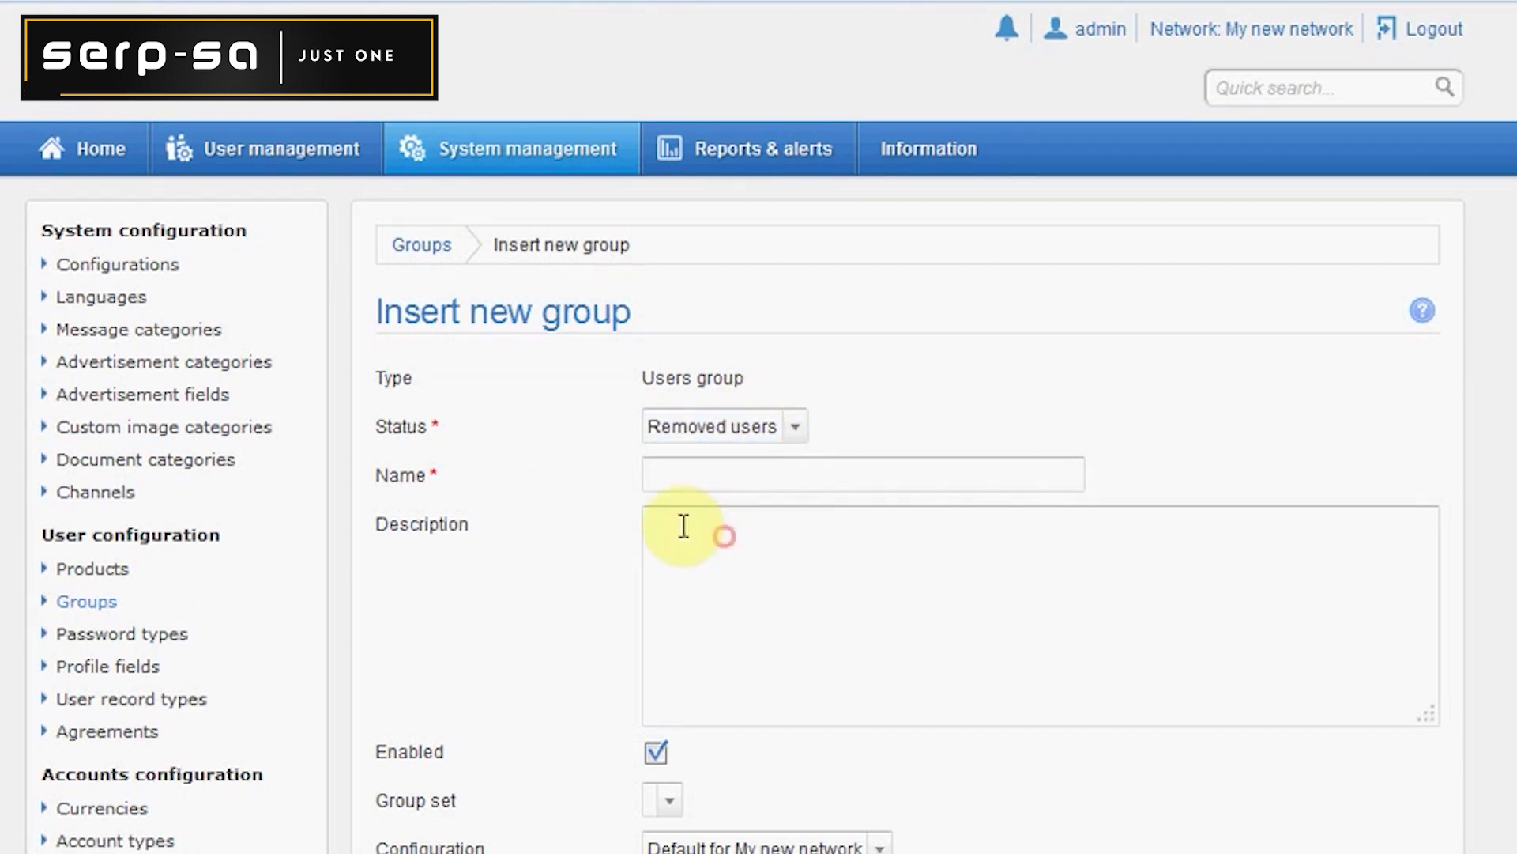
- Name the new group "Removed users" and enter the description "Here we move removed users."
click(683, 489)
text(Removed users)
click(711, 552)
text(Here )
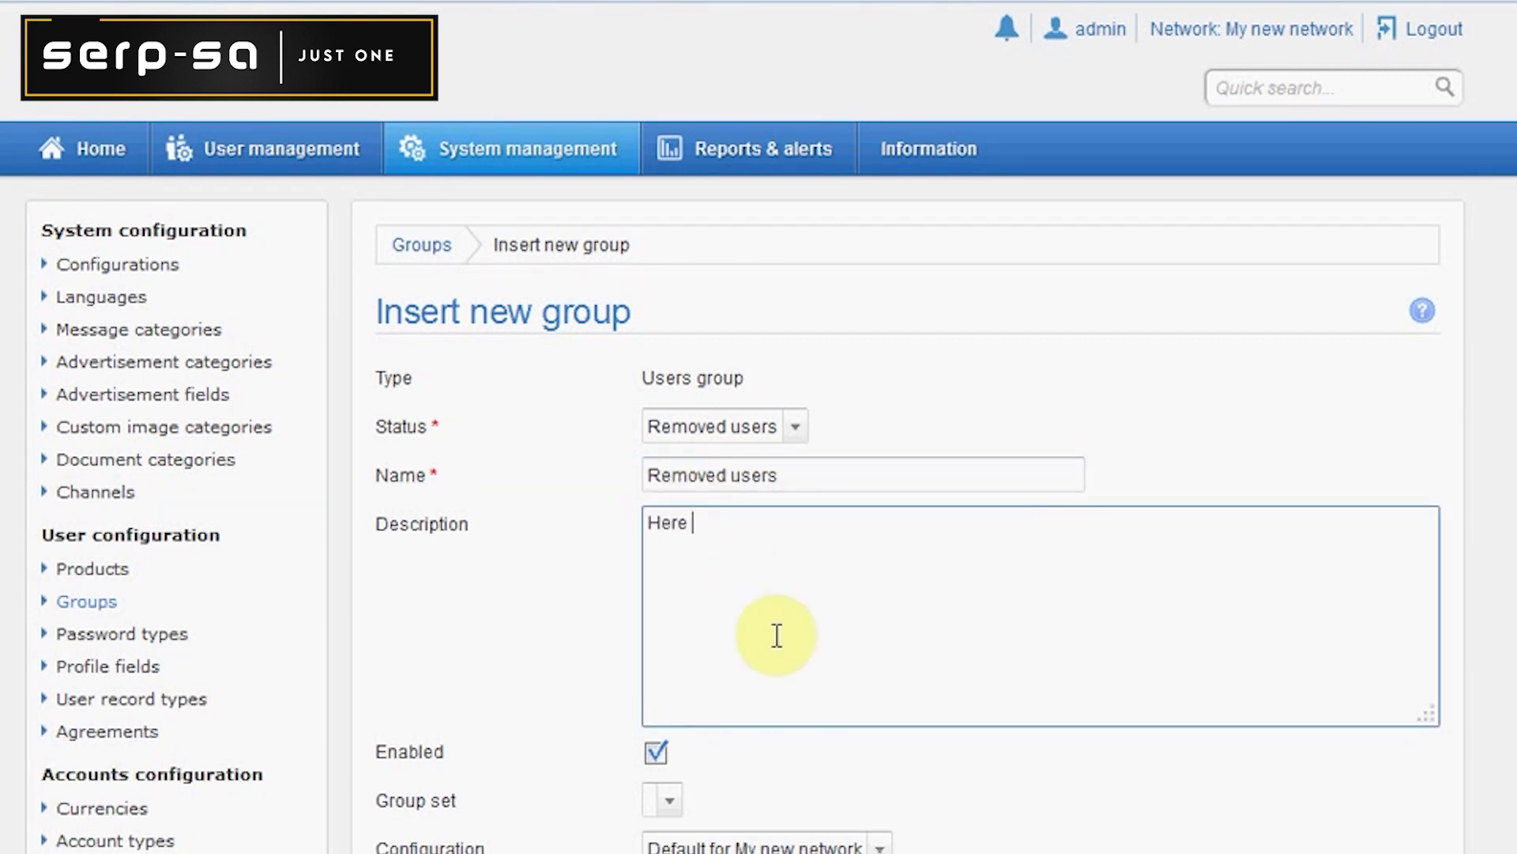
text(we move removed users.)
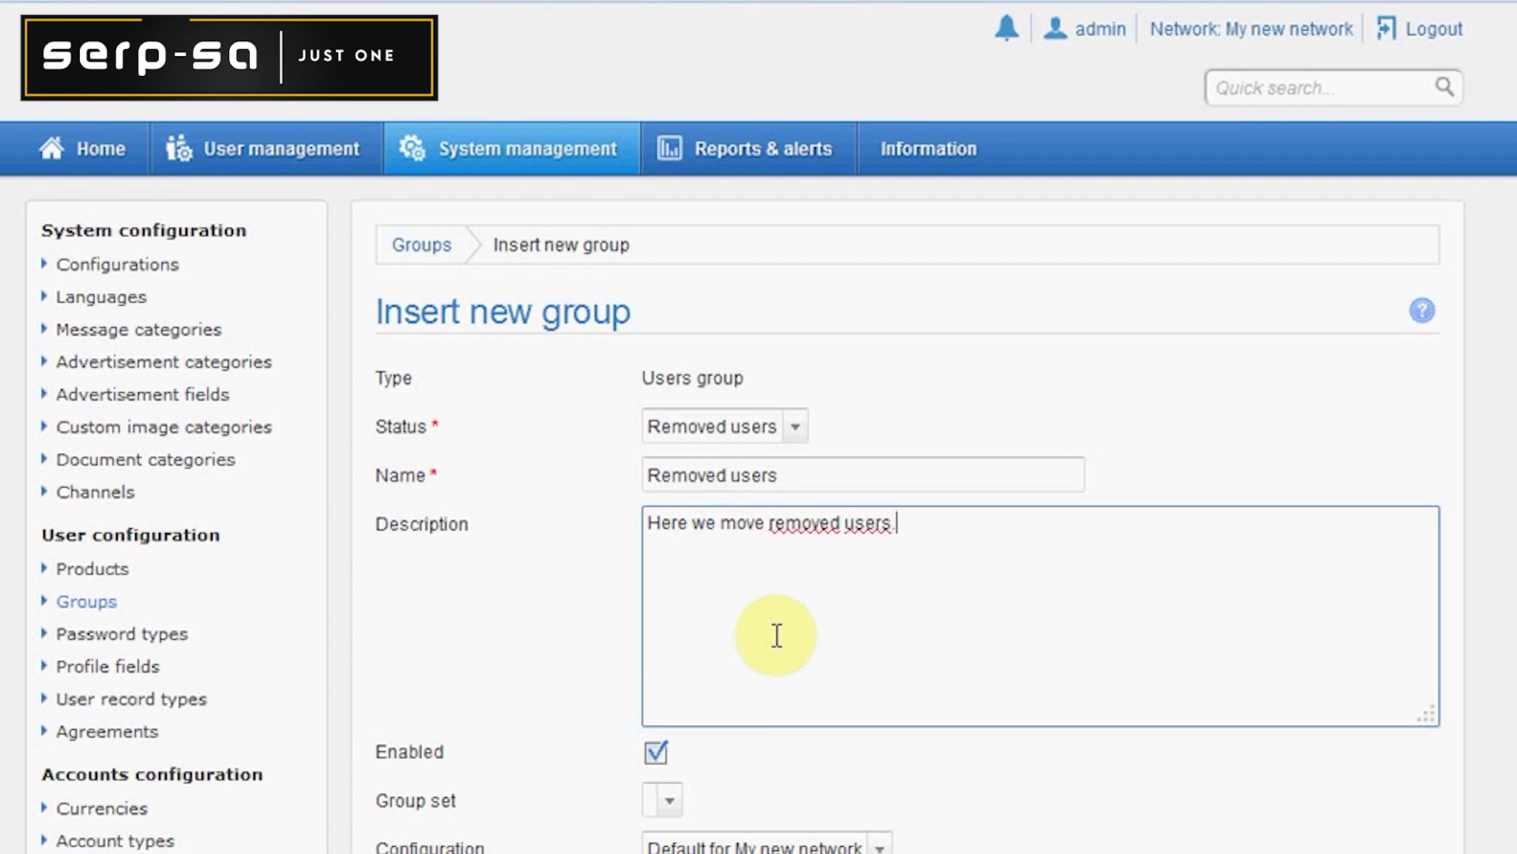
- Check the group set choice for the Removed users group, leave it empty, and save the group
scroll(766, 679, down, 2)
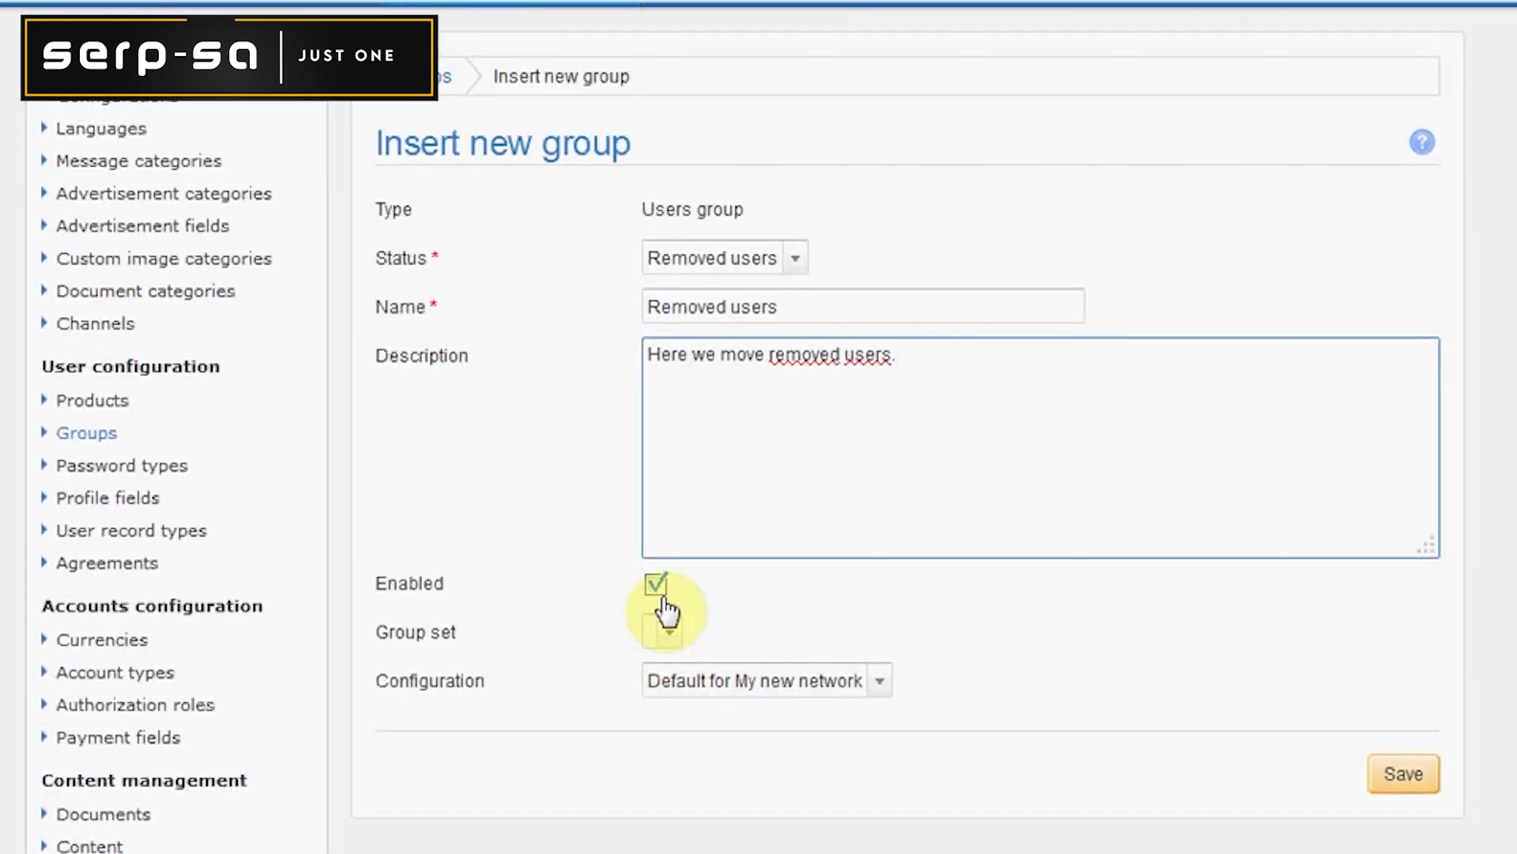
click(667, 637)
click(667, 637)
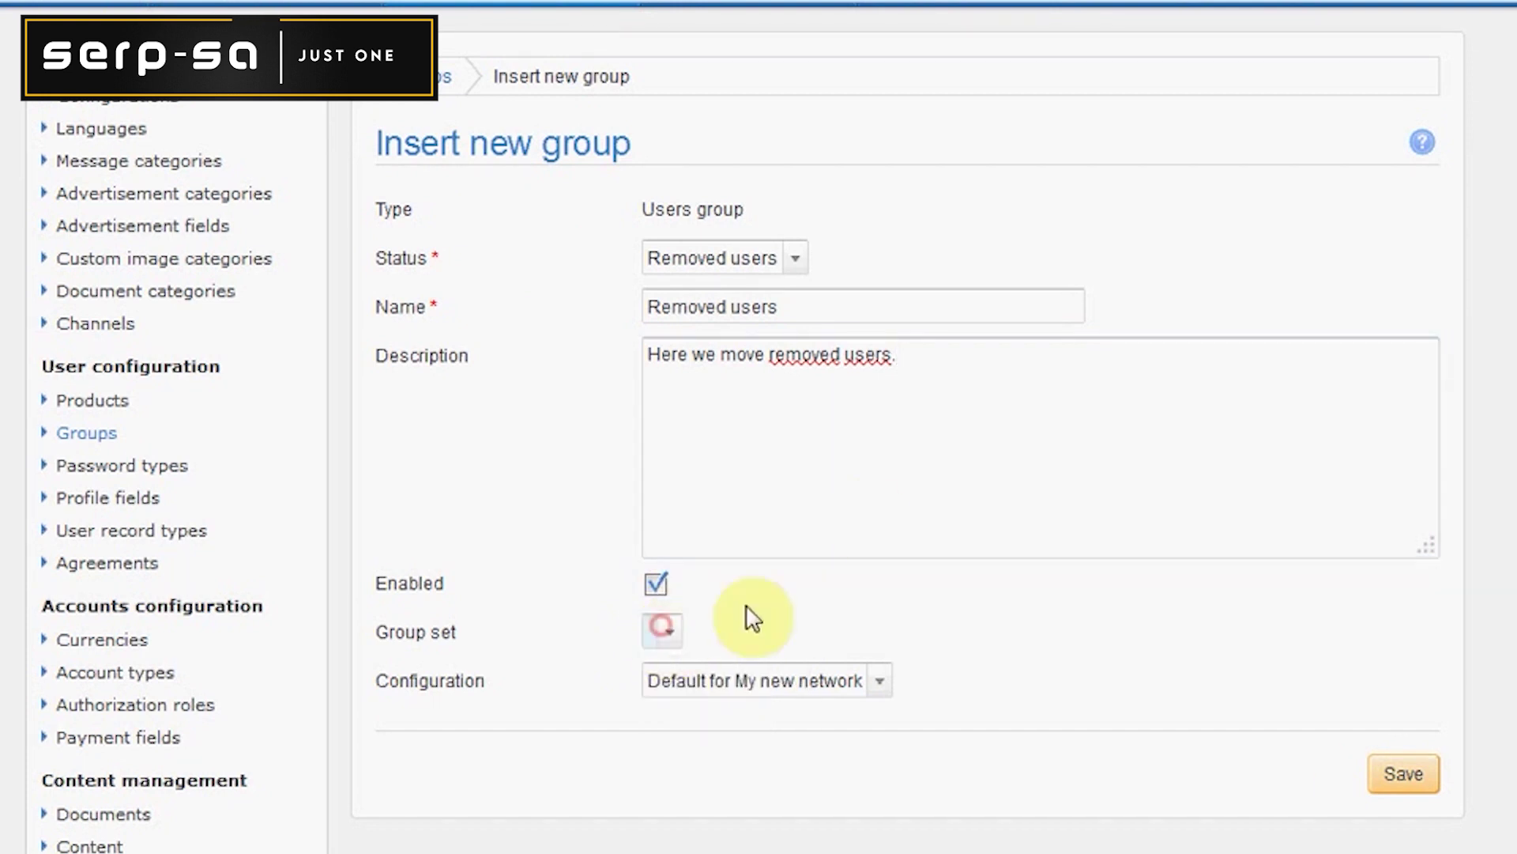
scroll(855, 599, down, 2)
scroll(856, 599, down, 1)
click(1401, 606)
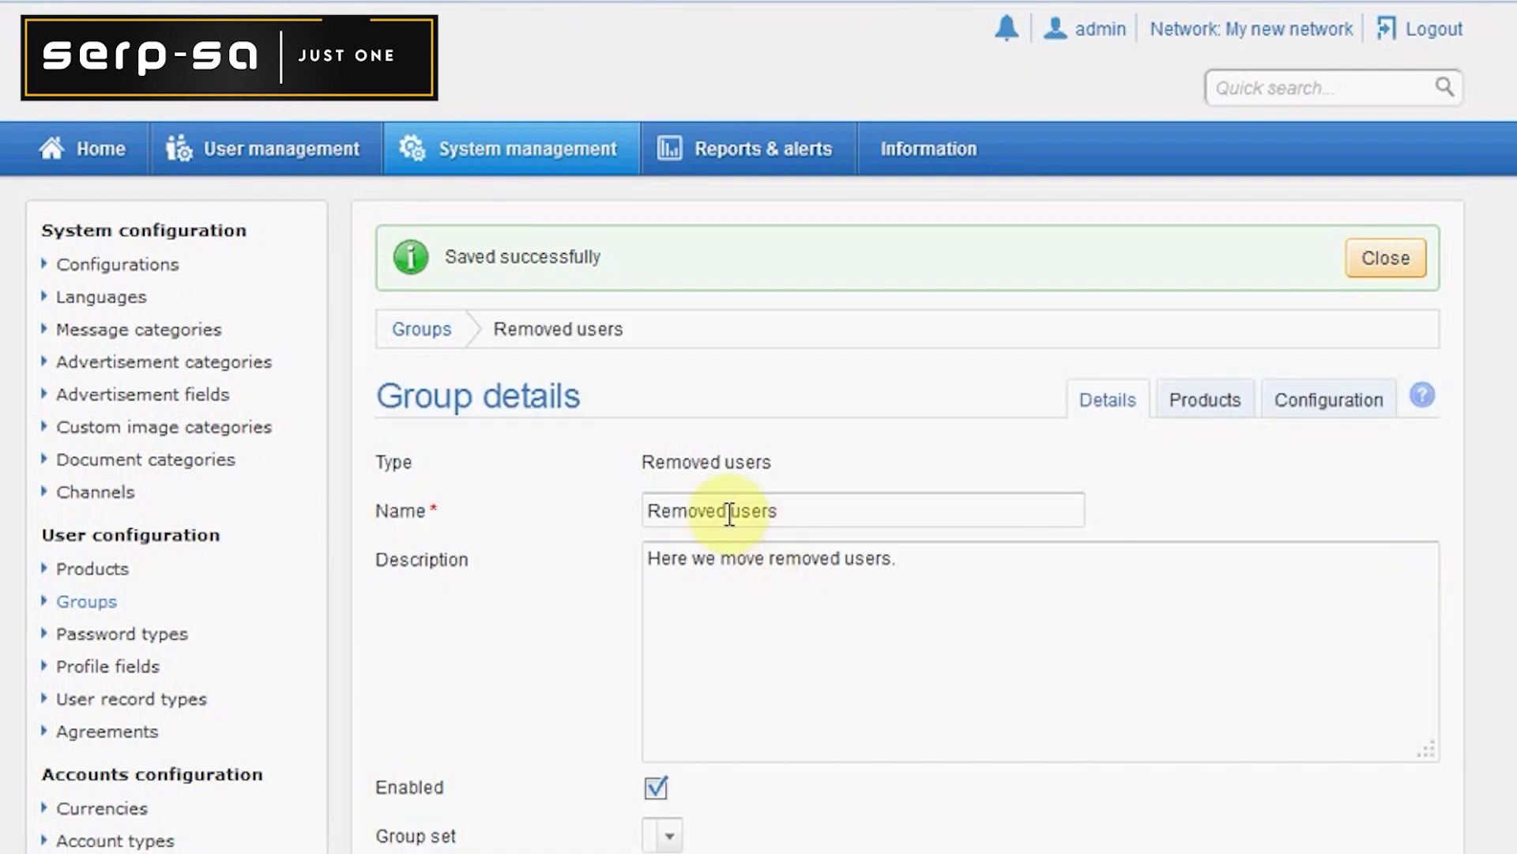
- Review the saved Removed users group's details and return to the groups overview to examine the list of groups
scroll(879, 435, down, 2)
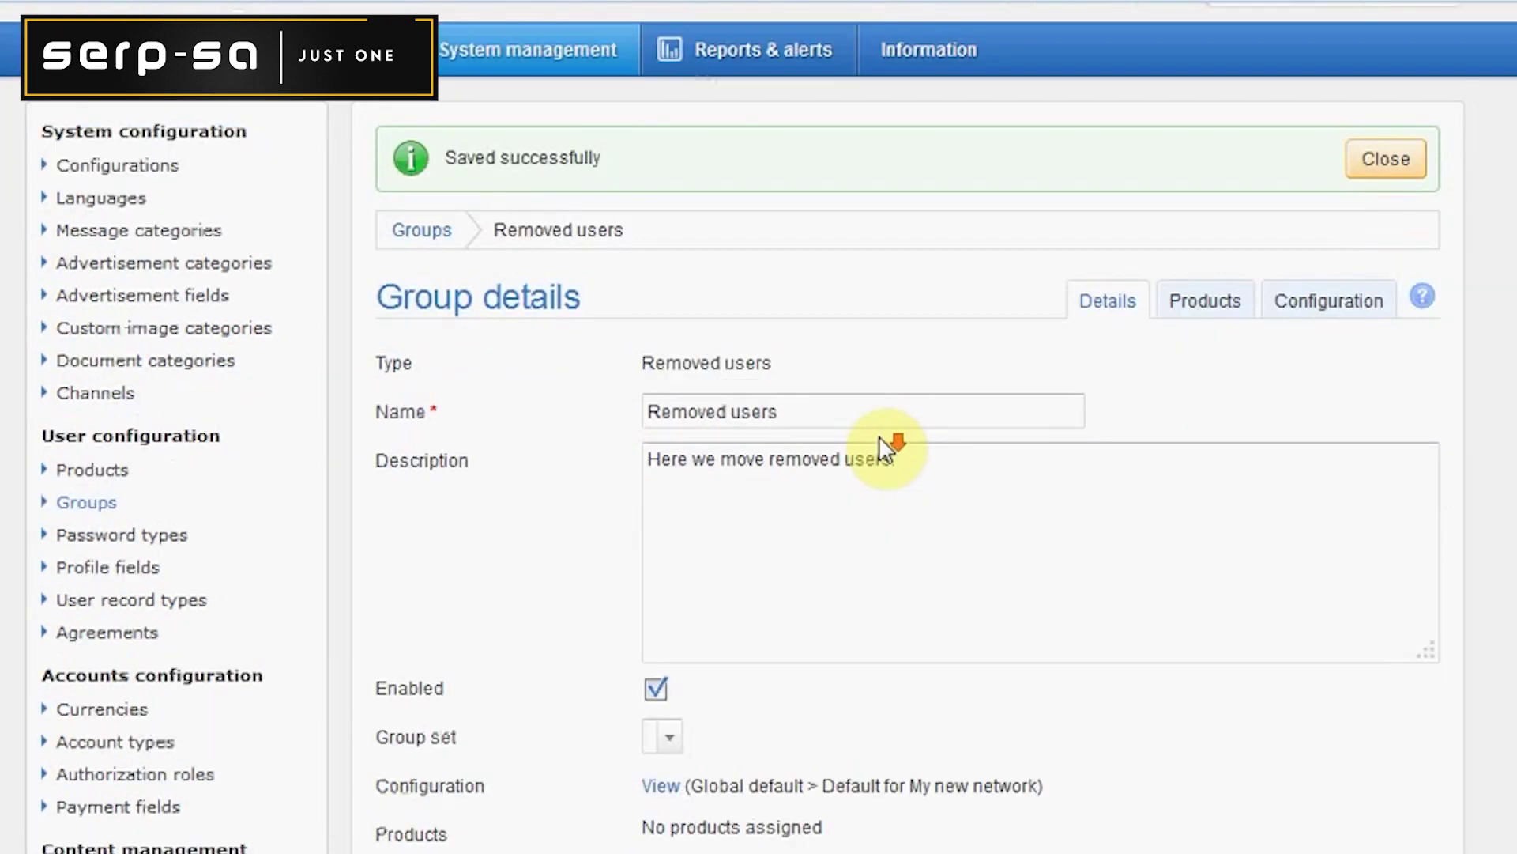
click(447, 162)
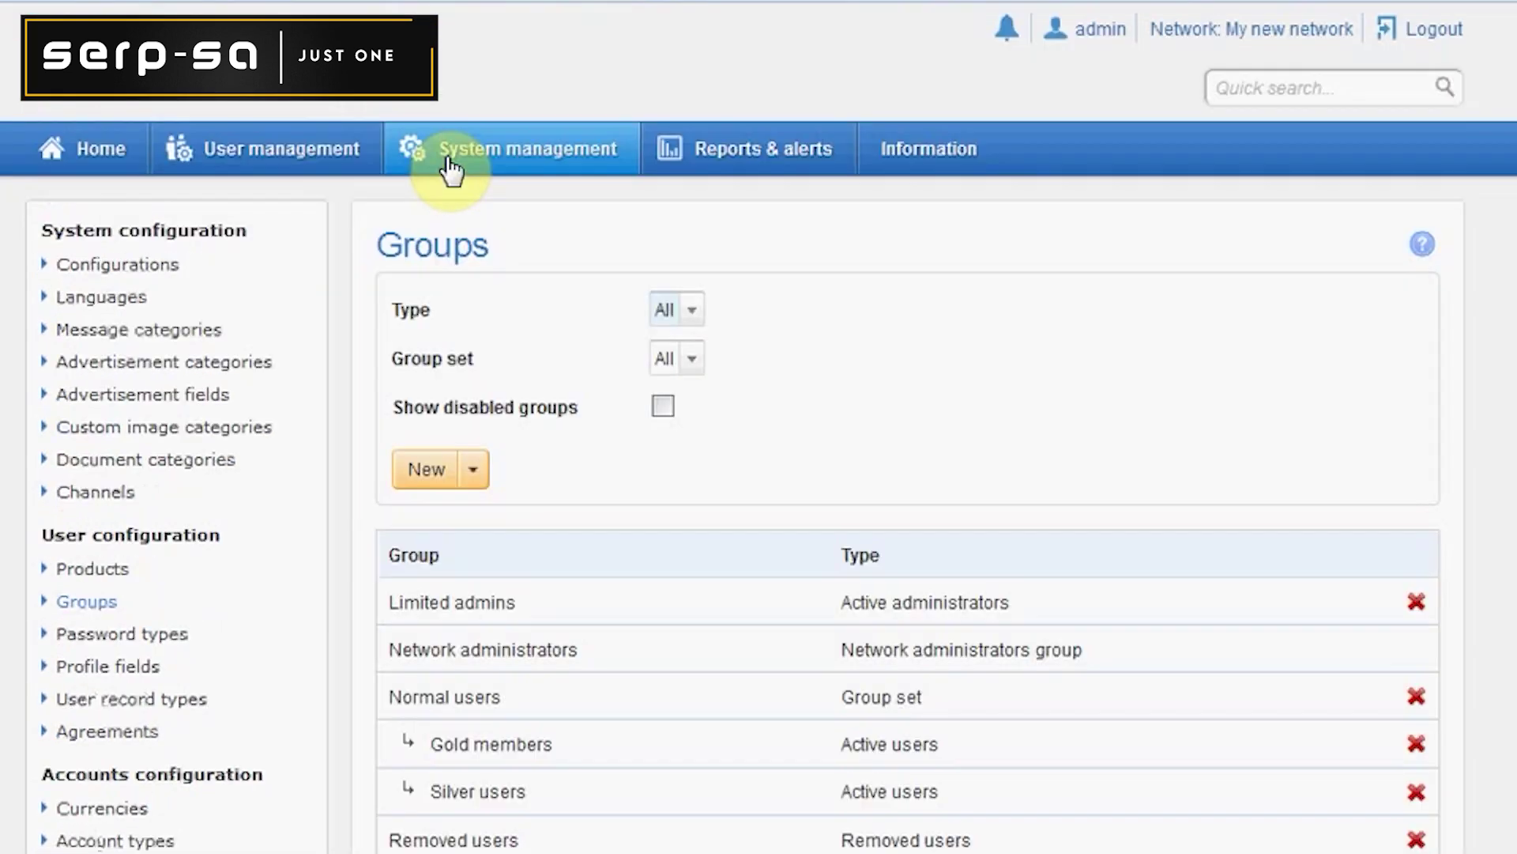
scroll(526, 419, down, 2)
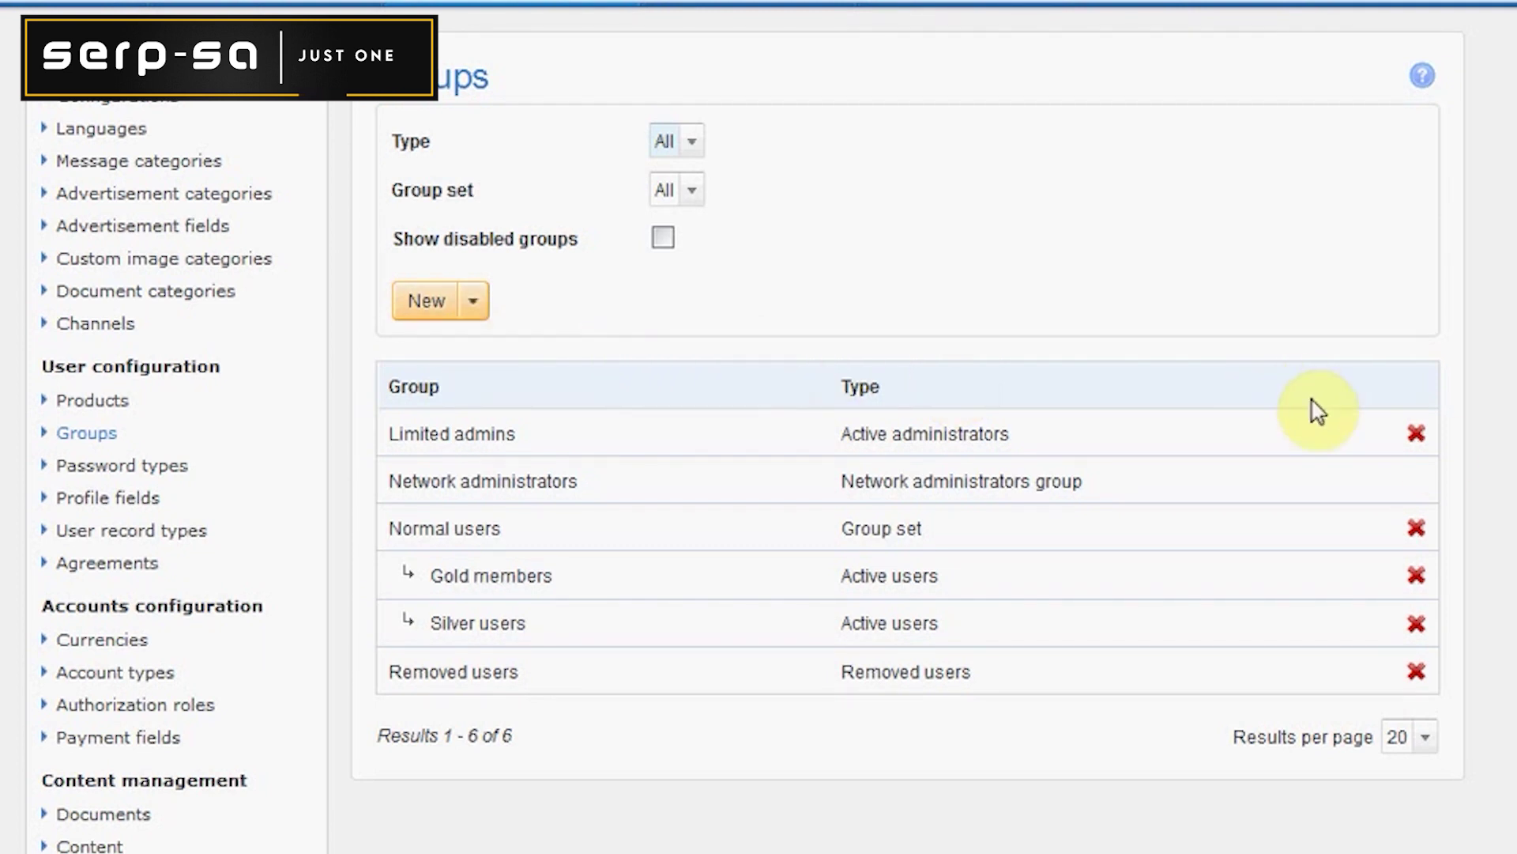
scroll(1316, 410, up, 2)
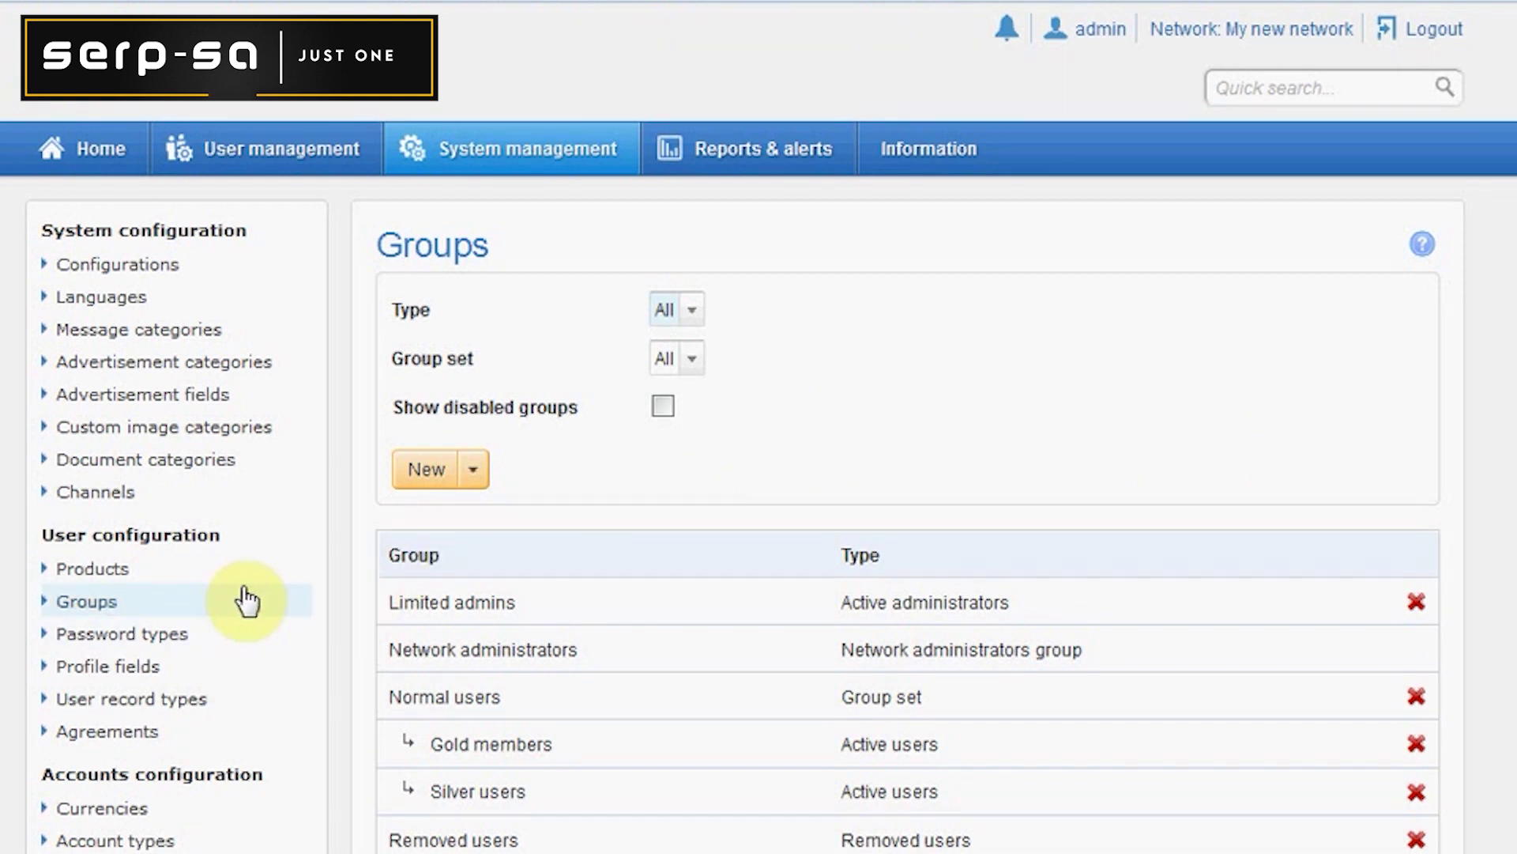
- Open a new user registration for the Gold members group from the users overview
click(310, 177)
click(75, 266)
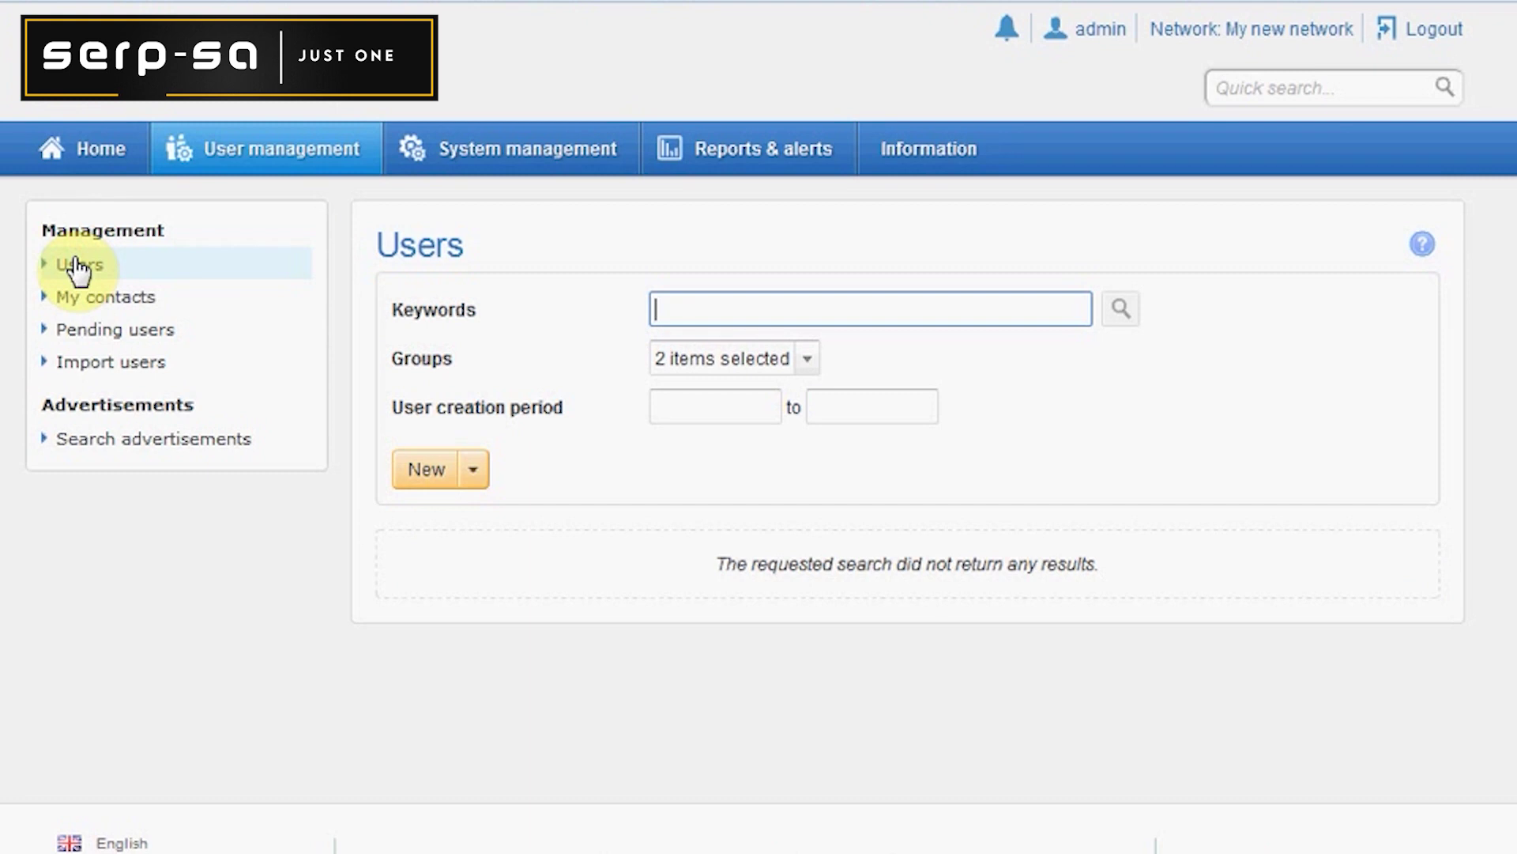
click(484, 476)
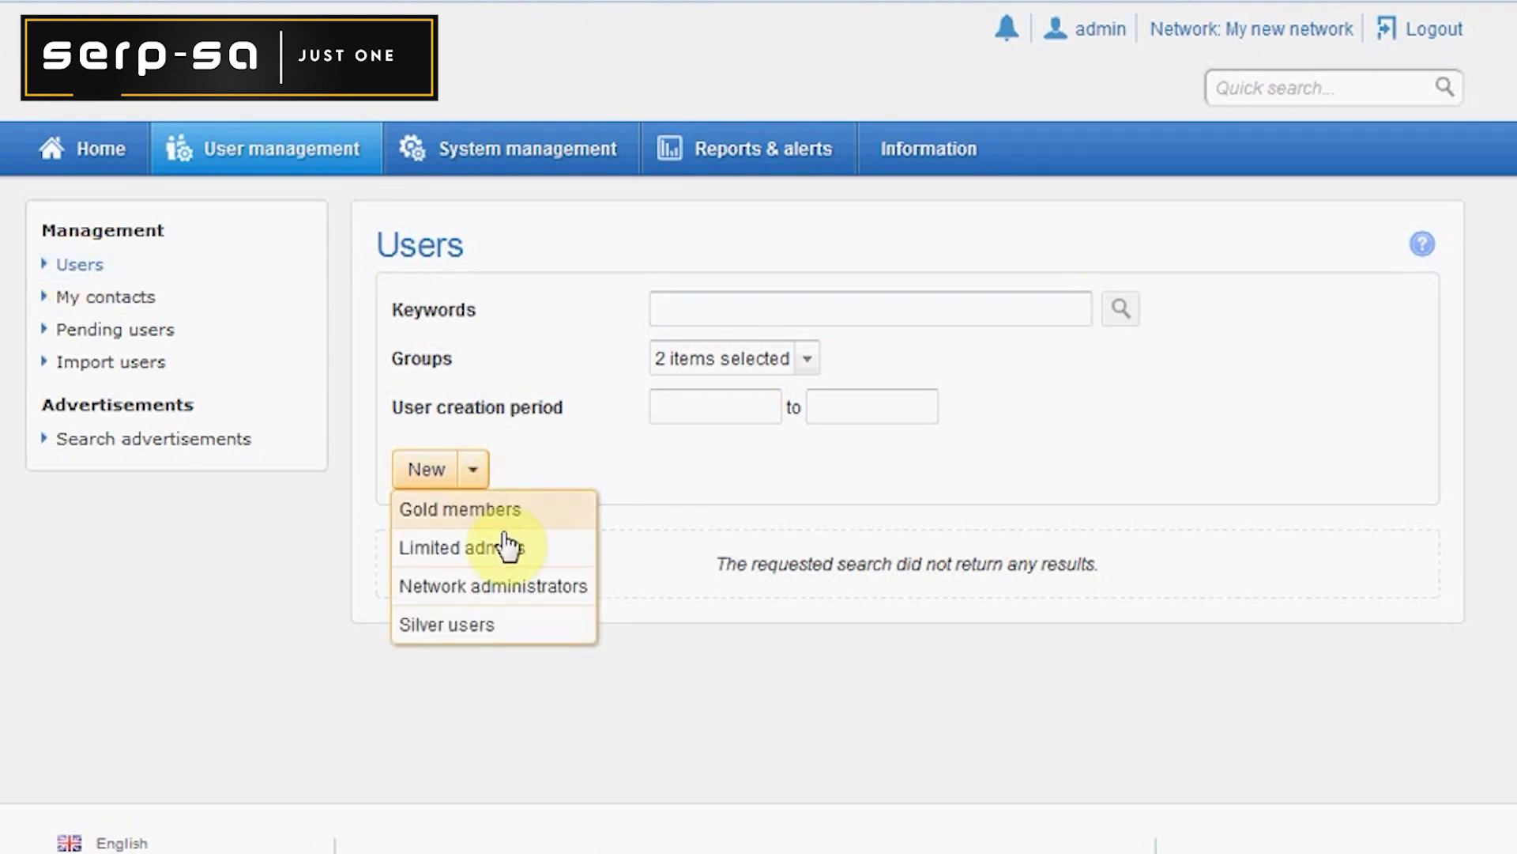
click(531, 510)
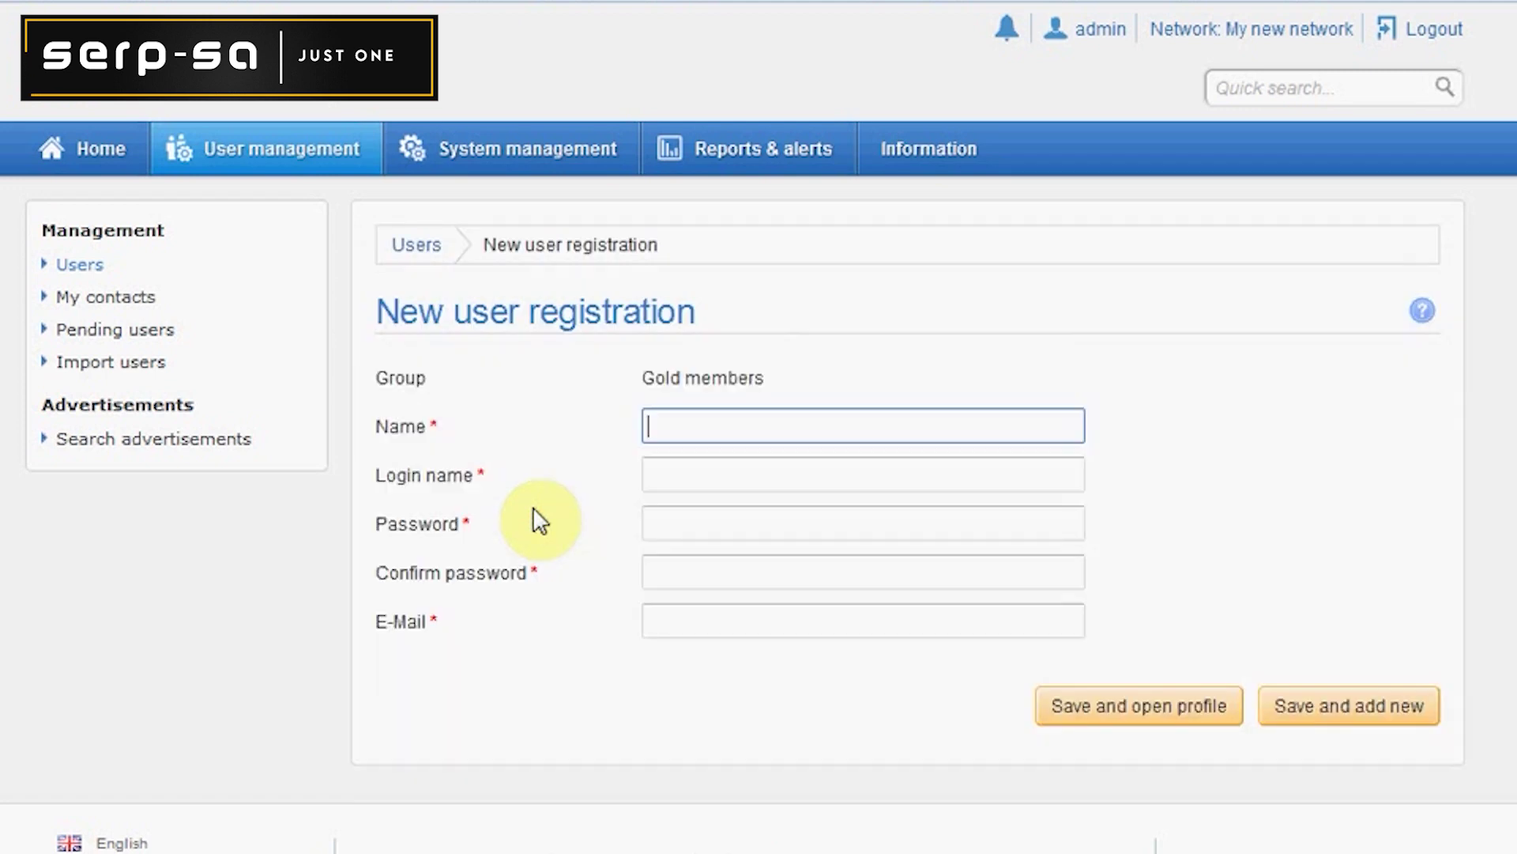